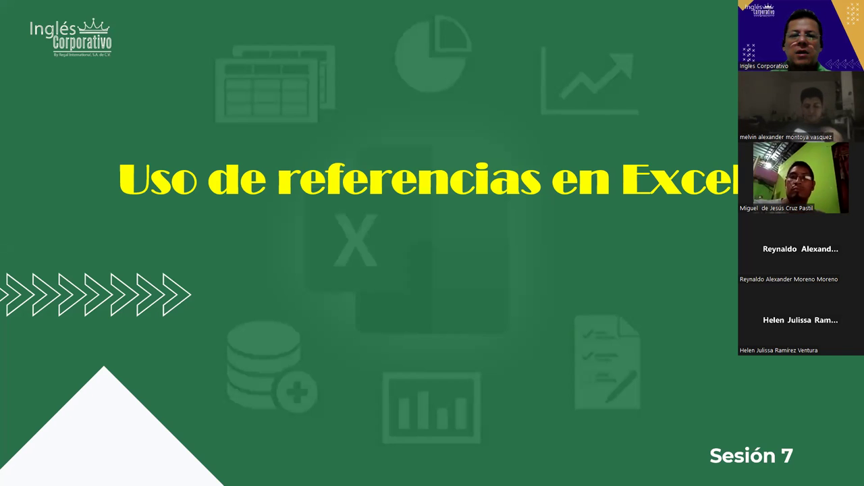
Advance the slideshow to the 'Objetivo:' slide on relative and absolute references.
key("Right")
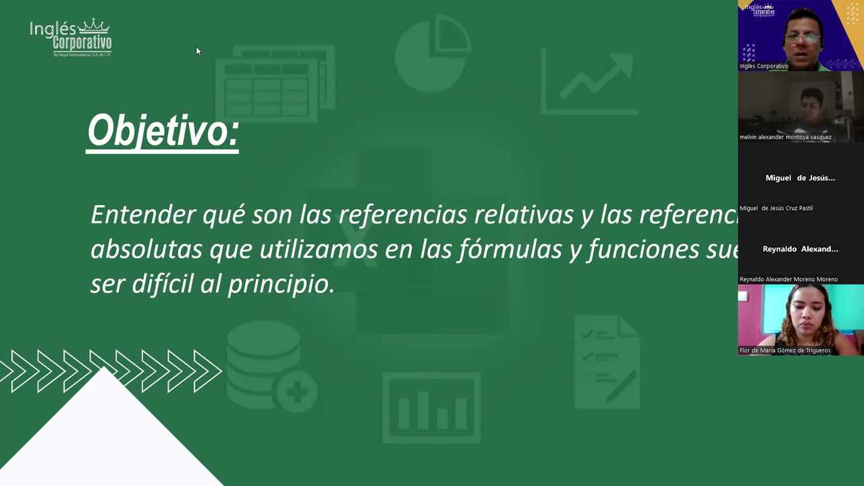
Switch from the PowerPoint slideshow to the empty Excel workbook Libro1.
key("alt+Tab")
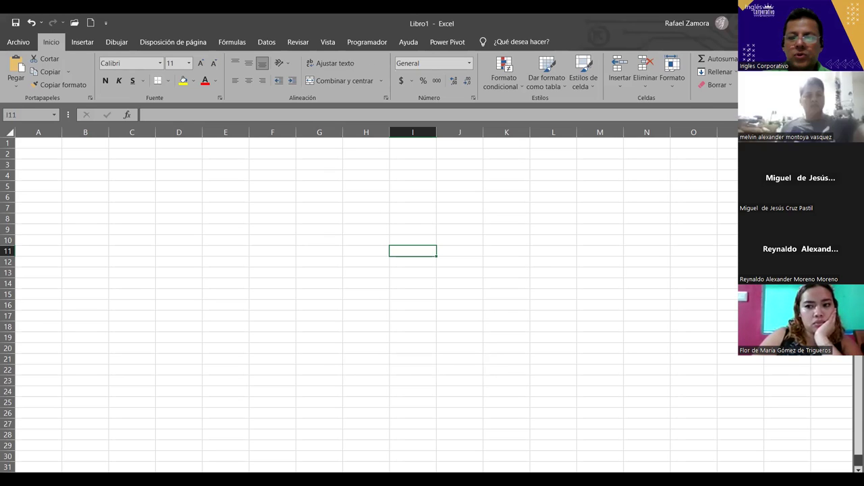
left_click(549, 275)
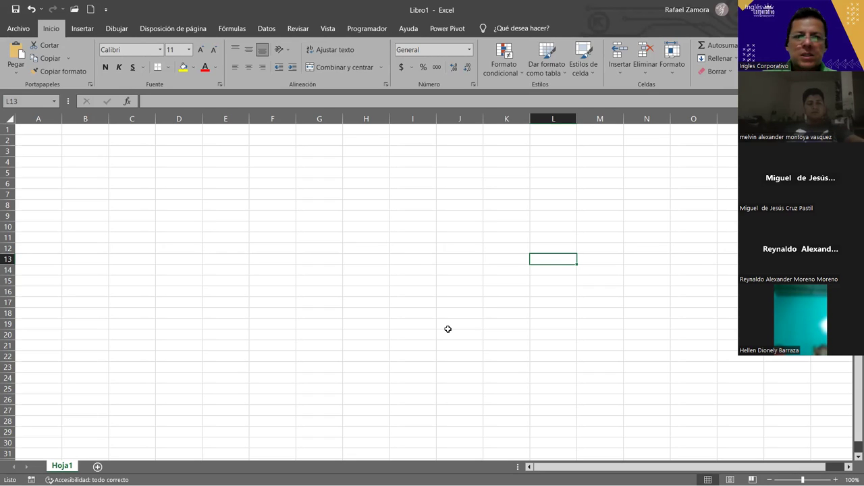
left_click(366, 313)
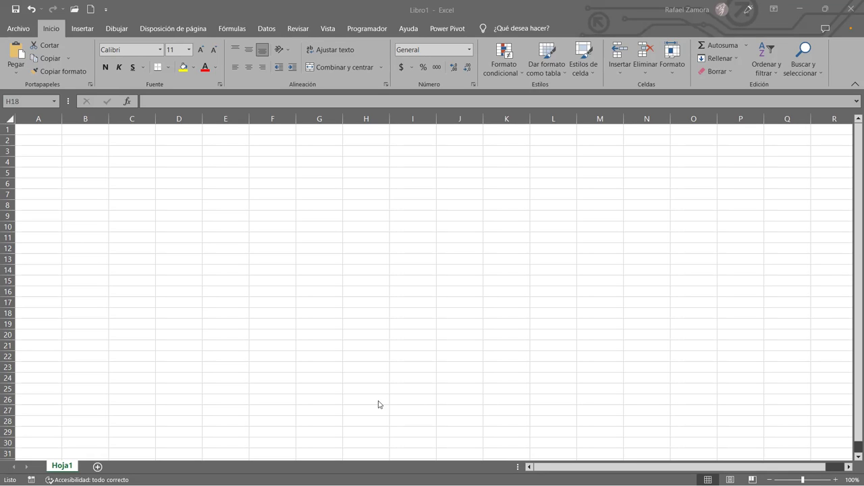
Paste the number-table picture into Hoja1 and move it to around C4:F10.
left_click(379, 405)
key("ctrl+v")
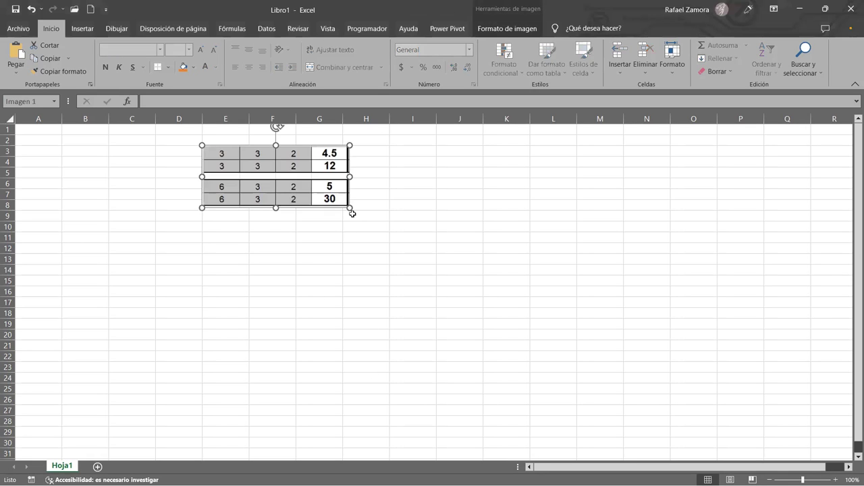
scroll(352, 245, "up", 4)
left_click_drag(451, 180, 351, 206)
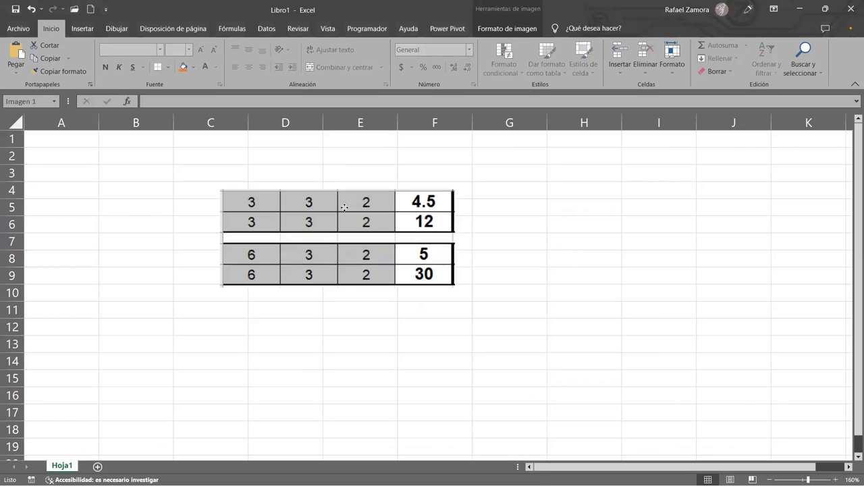
Crop the table picture down to its top row reading 3, 3, 2, 4.5.
left_click(506, 29)
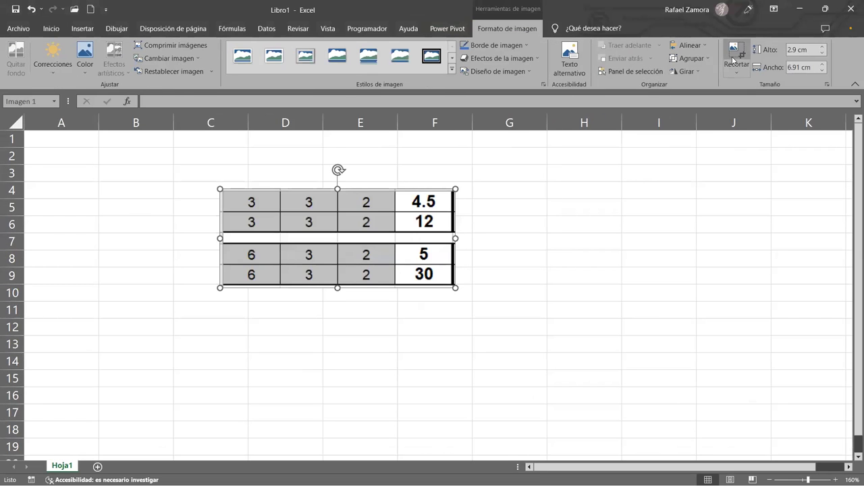
left_click(737, 54)
left_click_drag(337, 286, 347, 209)
left_click(580, 296)
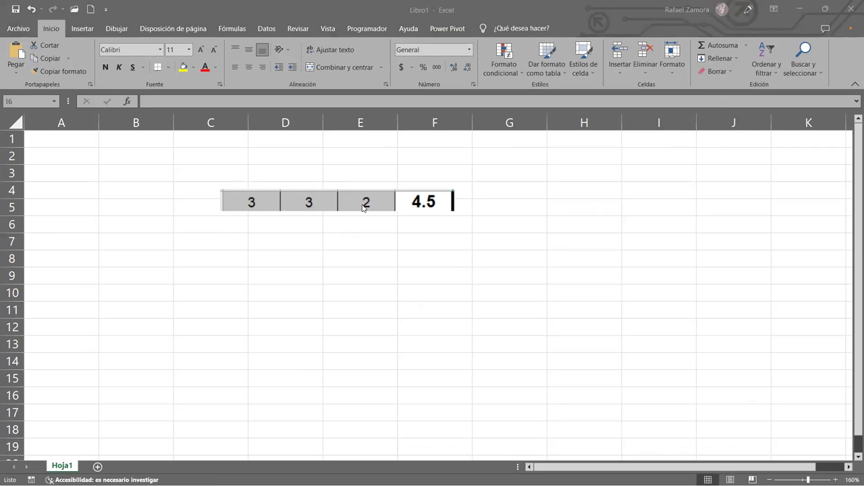
Move the cropped picture up to rows 2–3 and enlarge it across columns B to F.
left_click_drag(363, 208, 239, 168)
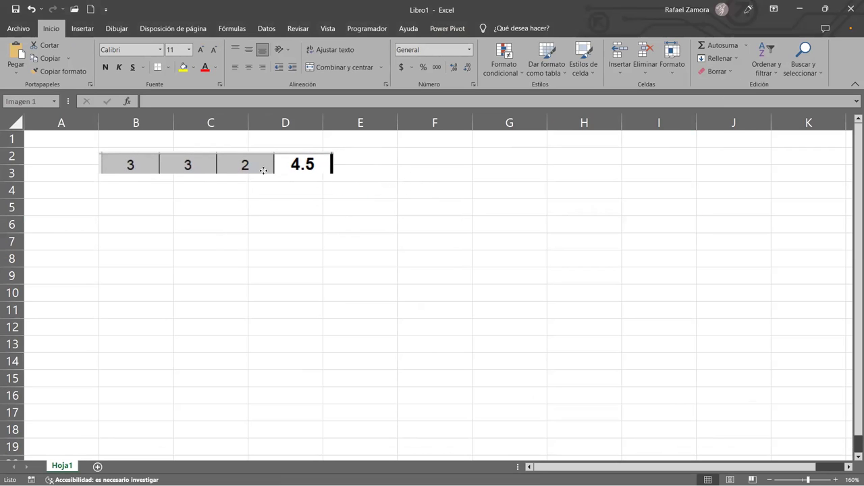
left_click_drag(332, 172, 503, 188)
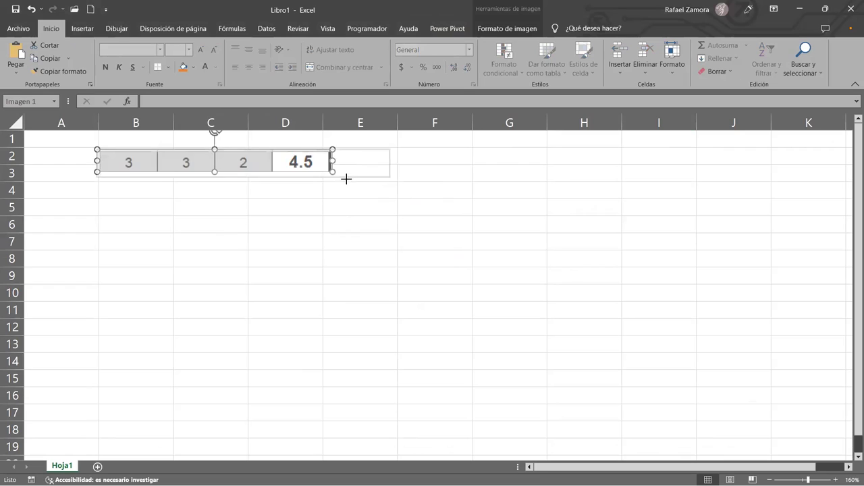
left_click(453, 257)
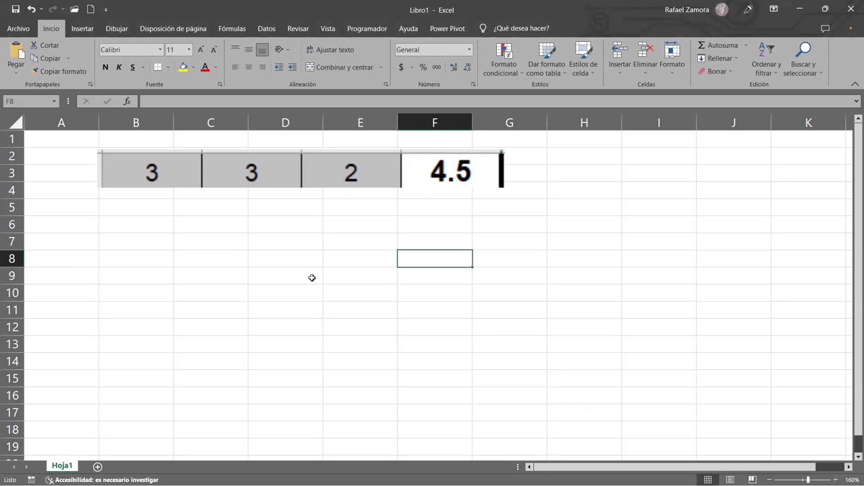
Extend the picture's bottom crop to reveal the second row 3, 3, 2, 12.
left_click(373, 173)
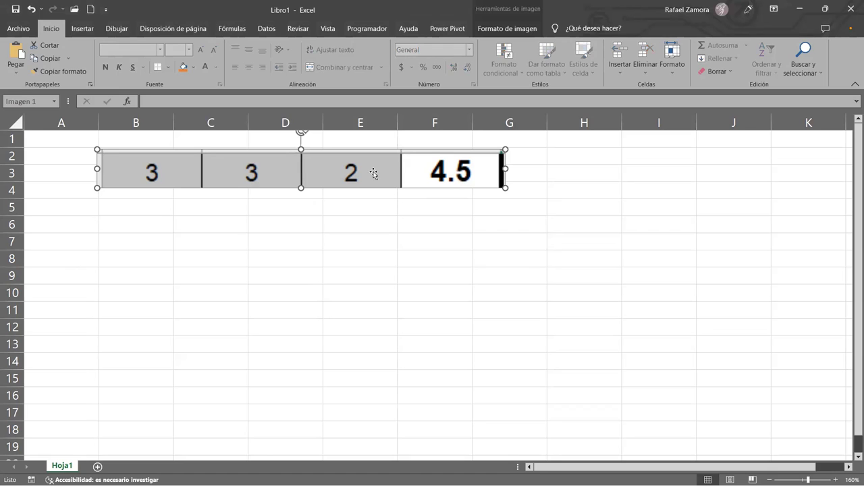
left_click(513, 28)
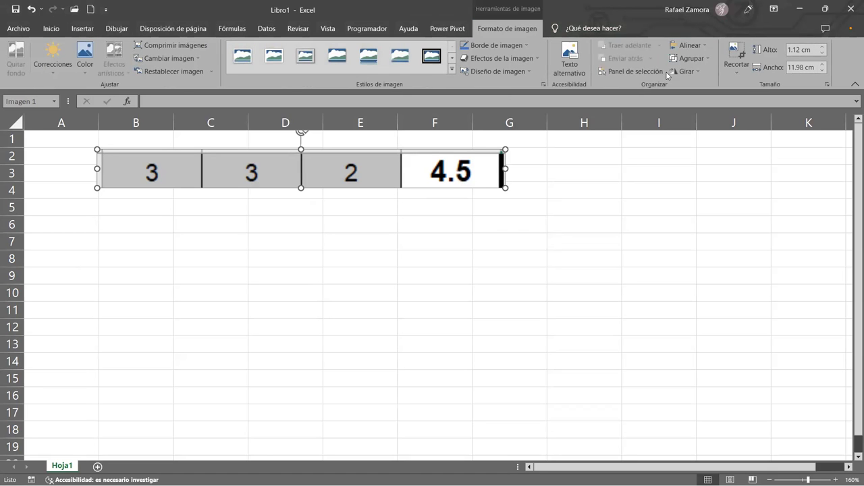
left_click(737, 54)
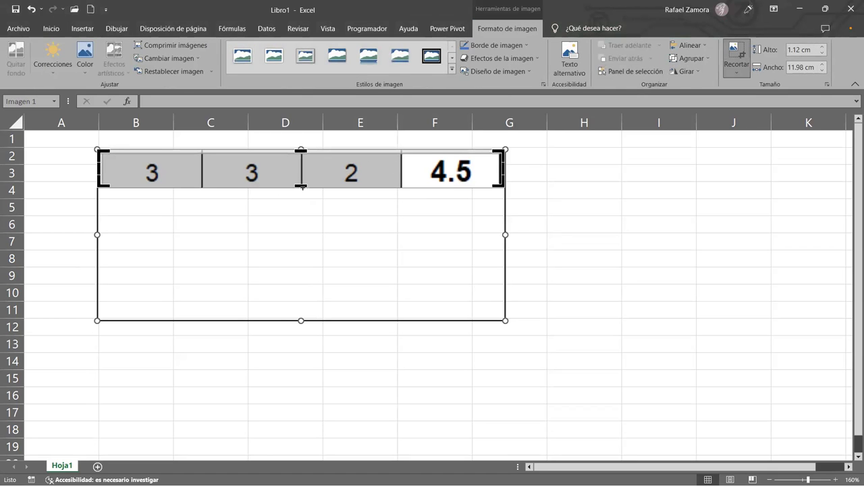
left_click_drag(302, 187, 300, 223)
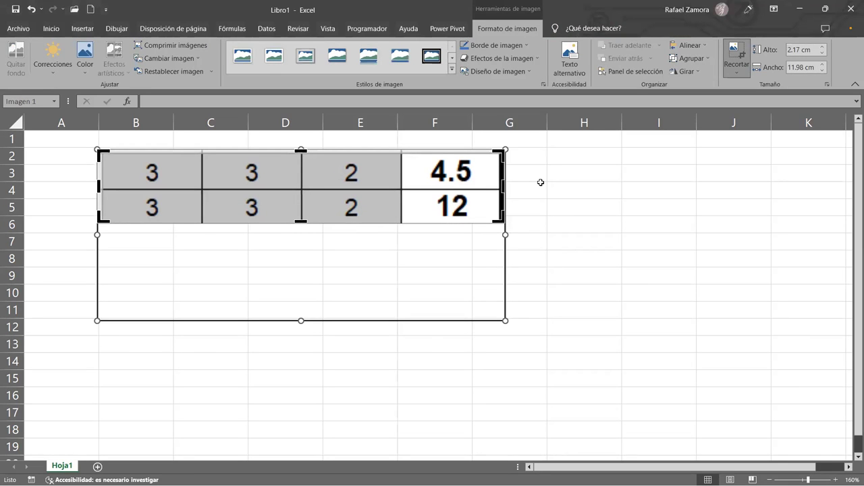
left_click(541, 182)
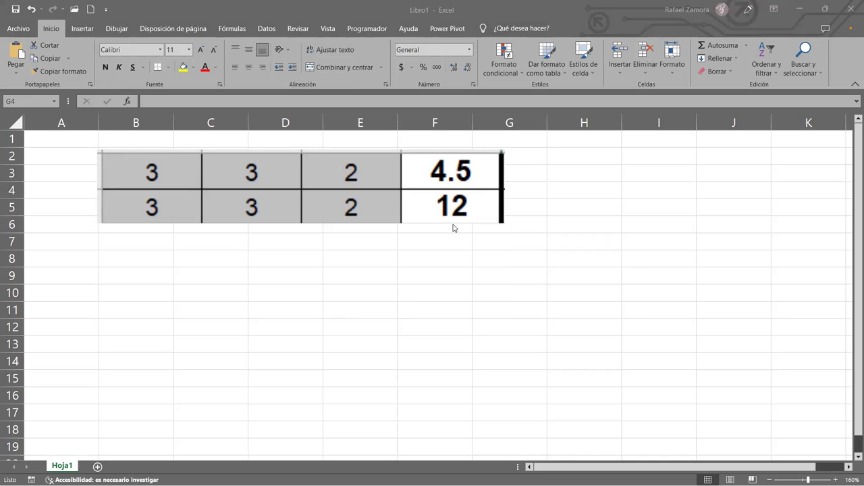
Extend the bottom crop further to uncover the third row 6, 3, 2, 5.
left_click(402, 181)
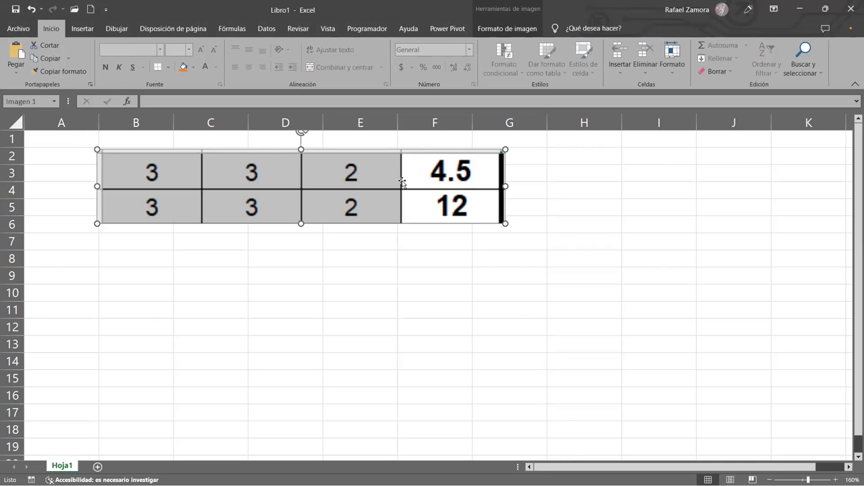
left_click(539, 29)
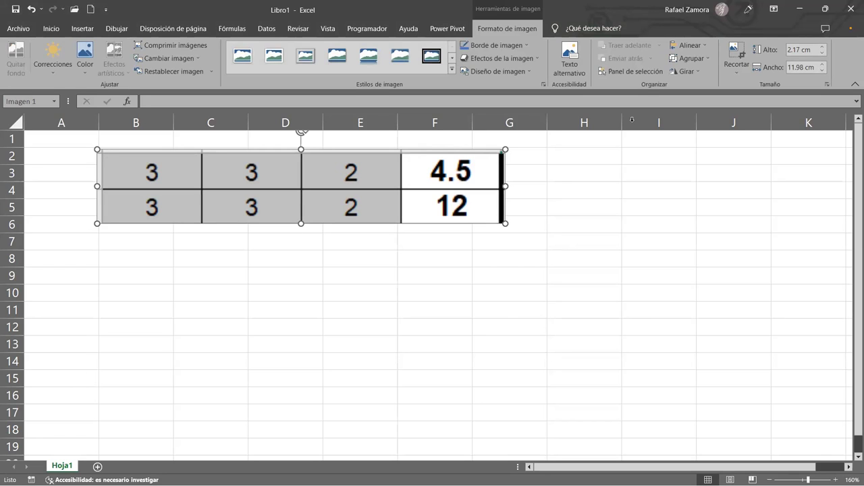
left_click(737, 57)
left_click_drag(301, 223, 286, 283)
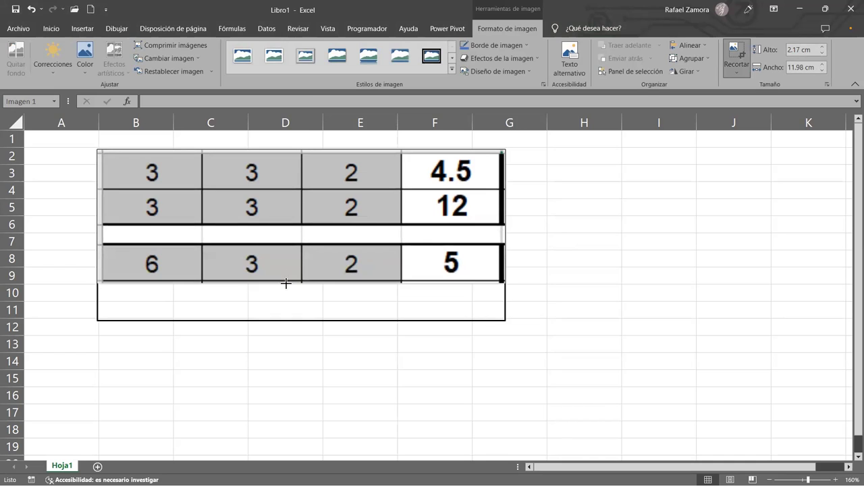
left_click(619, 297)
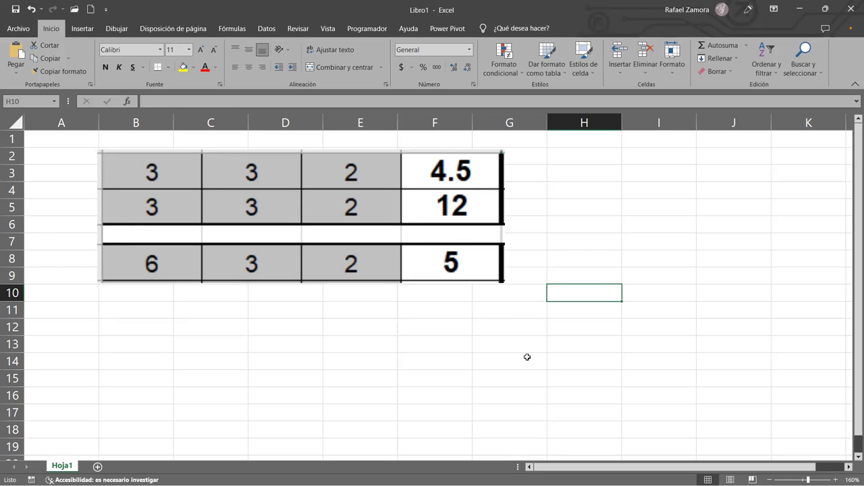
Extend the crop again to reveal the fourth row 6, 3, 2, 30.
left_click(338, 264)
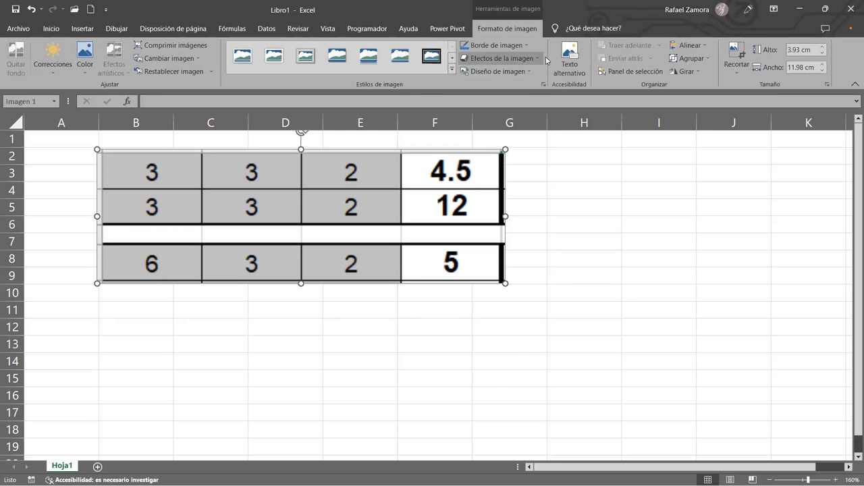
left_click(743, 57)
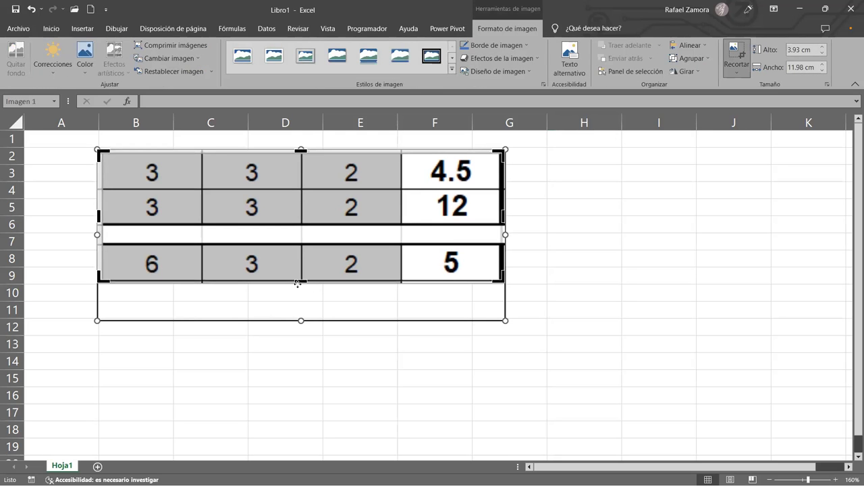
left_click_drag(301, 283, 295, 318)
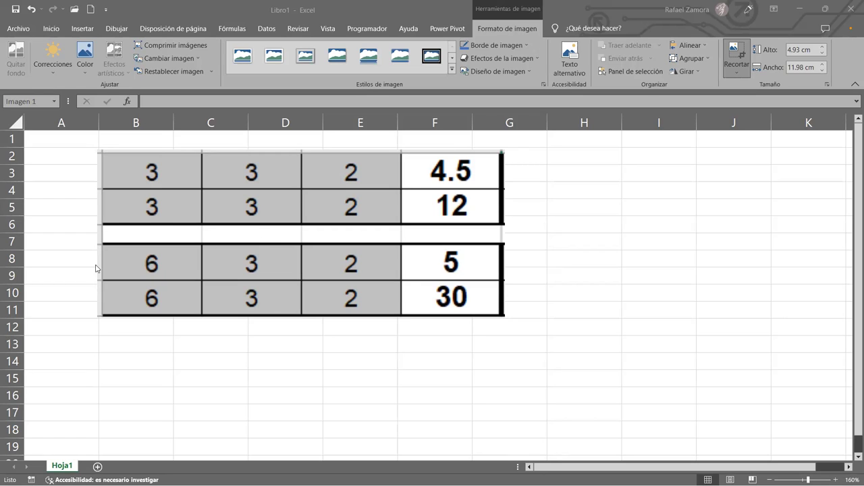
Type the expression 200+300*2 into cell D14.
left_click(296, 367)
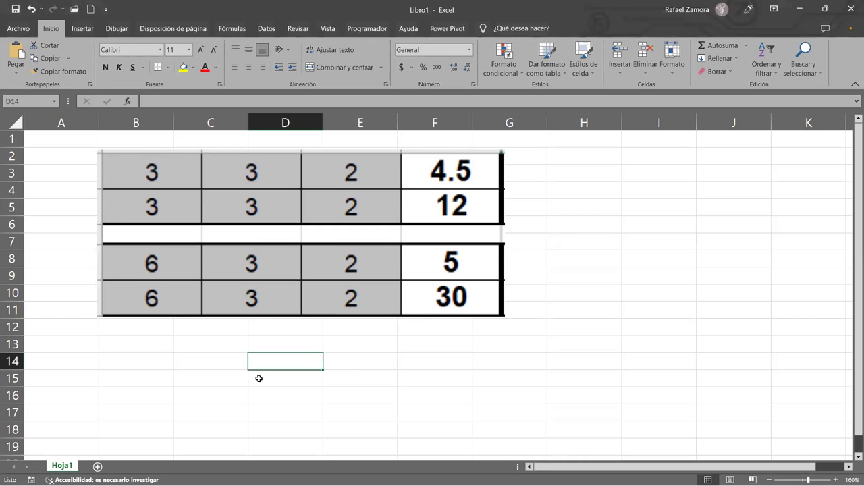
type("200")
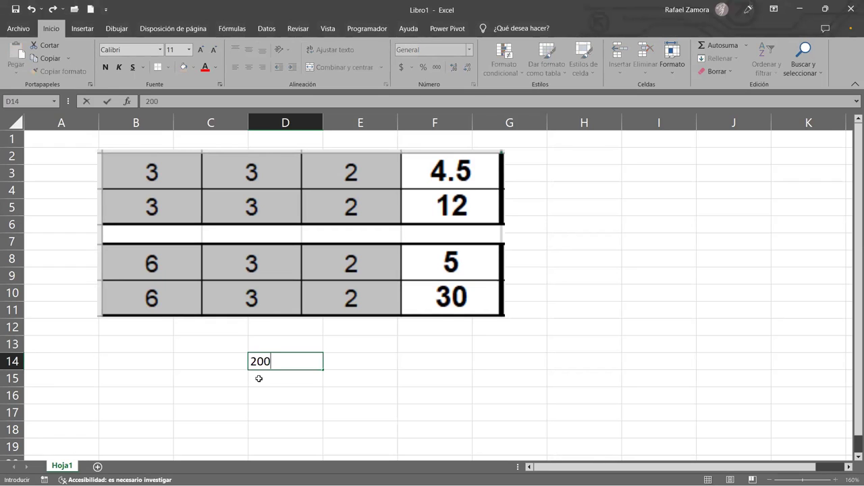
type("+300*2")
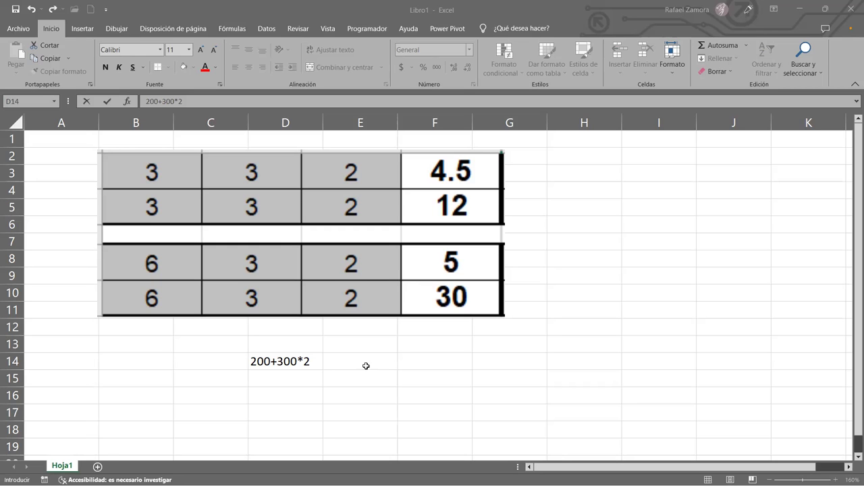
left_click(345, 366)
Confirm the D14 entry and select cell H9 as the spot for the next image.
left_click(396, 360)
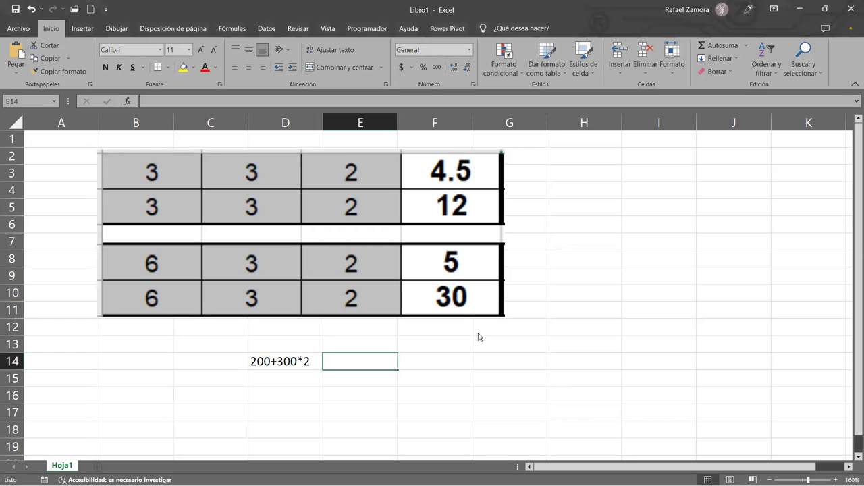
scroll(448, 290, "down", 3, "ctrl")
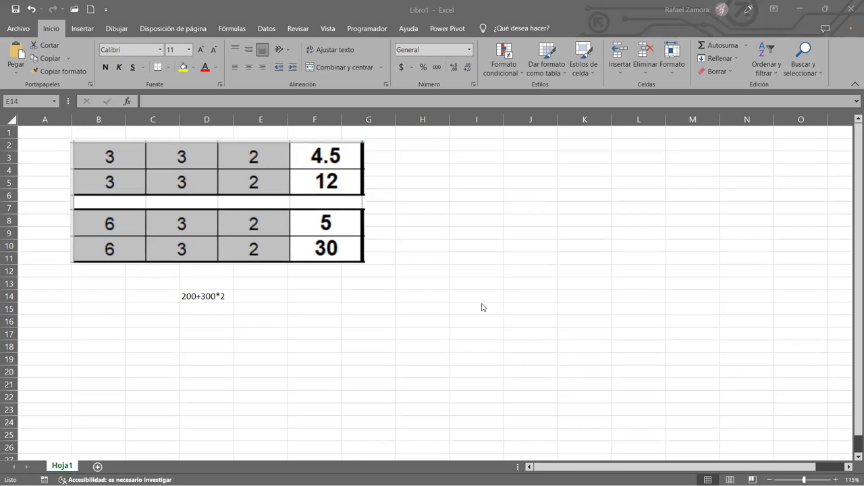
left_click(440, 236)
Paste the operator-precedence pyramid image and move it up beside the number table.
key("ctrl+v")
left_click_drag(515, 307, 515, 233)
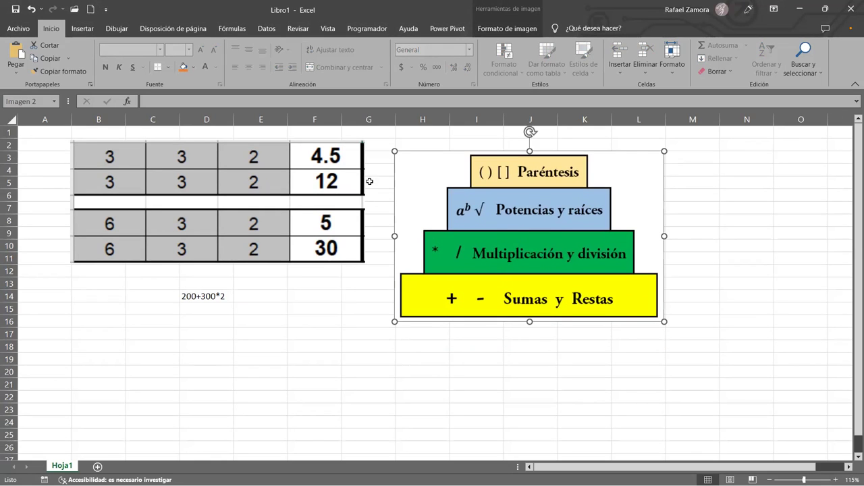
left_click(394, 365)
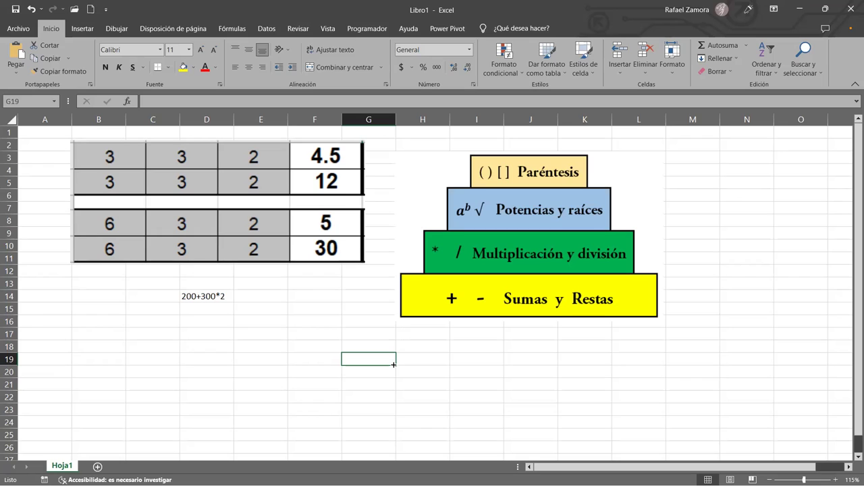
Enter 100+300/2*3 in D17 below 200+300*2 and zoom the sheet to 130%.
left_click(184, 332)
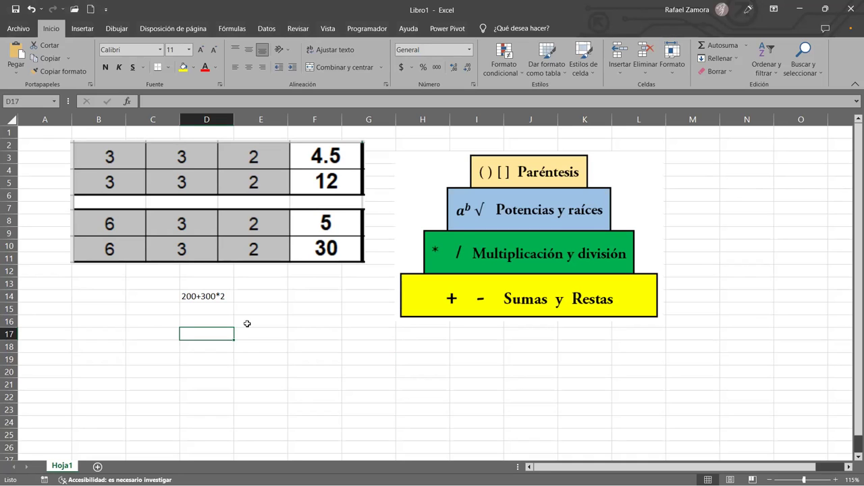
type("100")
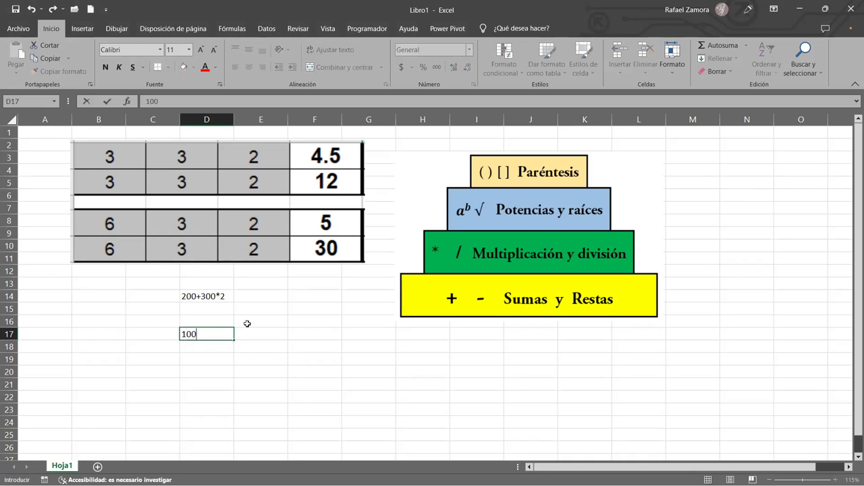
type("+300")
type("/2*3")
key("Return")
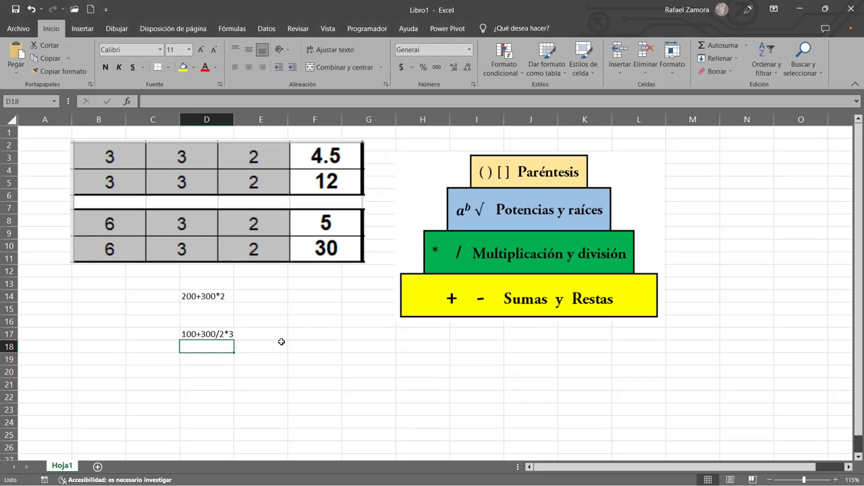
scroll(282, 351, "up", 1)
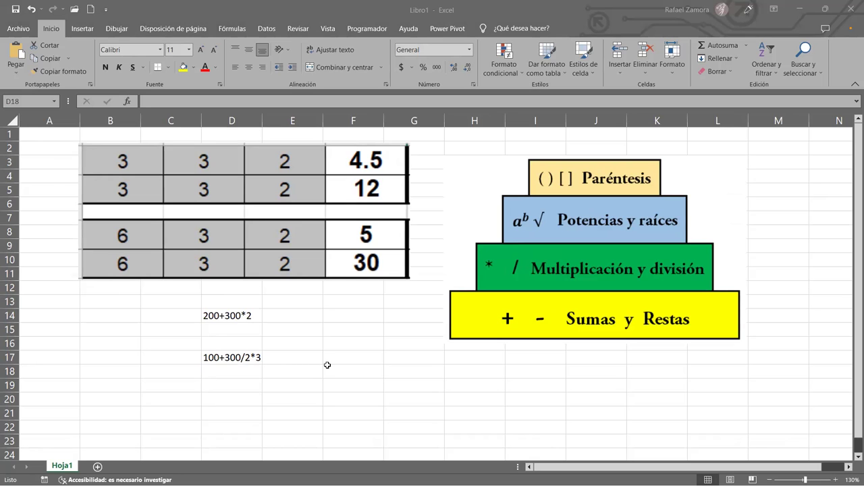
left_click(608, 228)
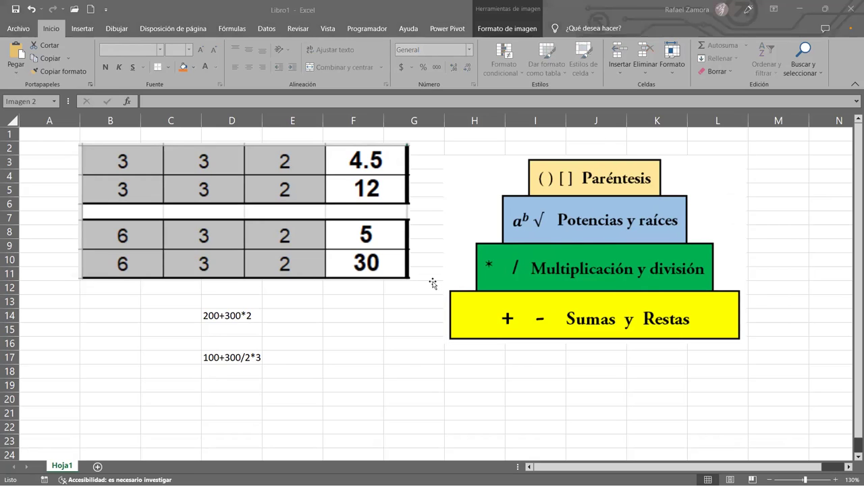
left_click(262, 358)
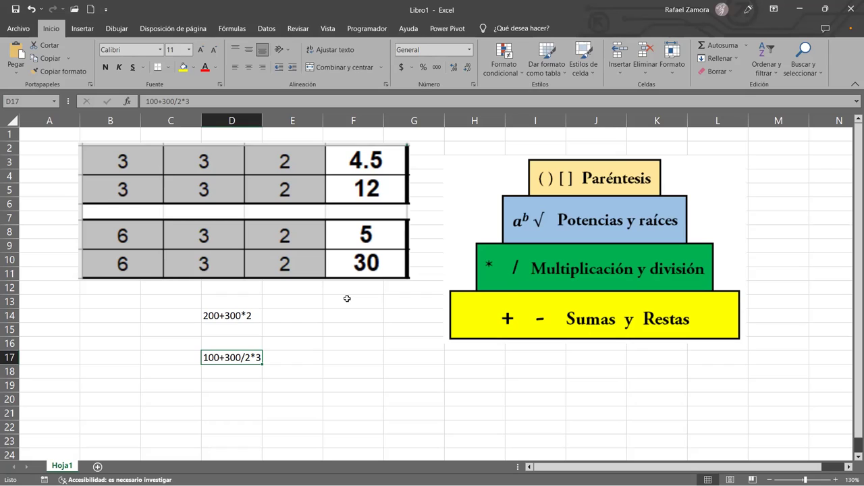
left_click(586, 237)
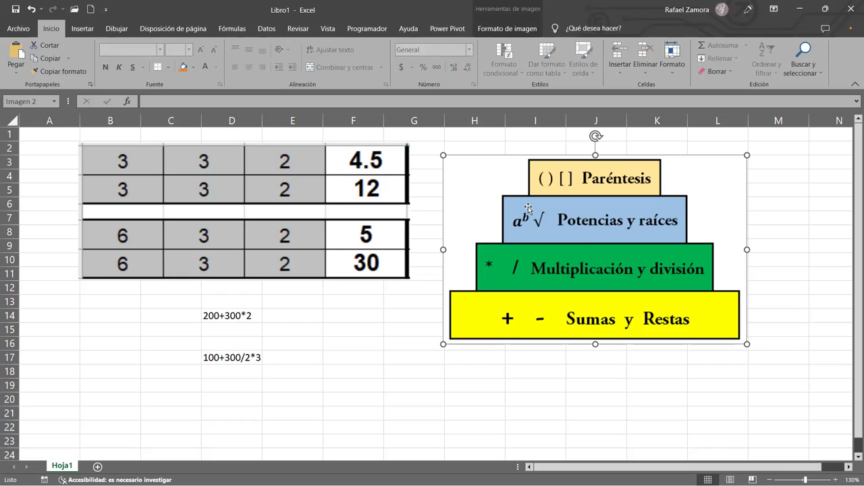
left_click(251, 358)
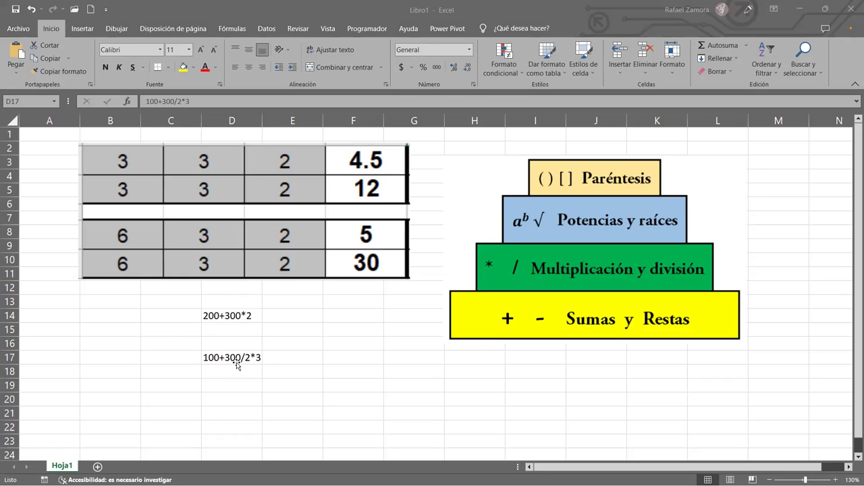
left_click(285, 360)
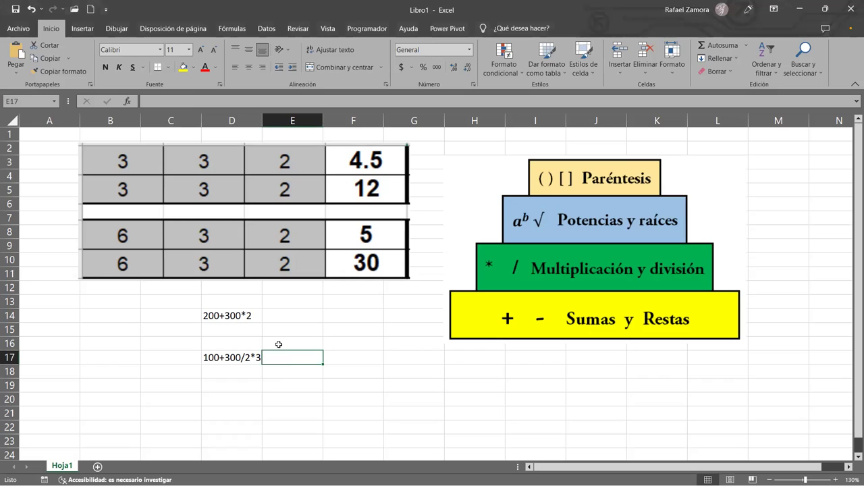
left_click(256, 361)
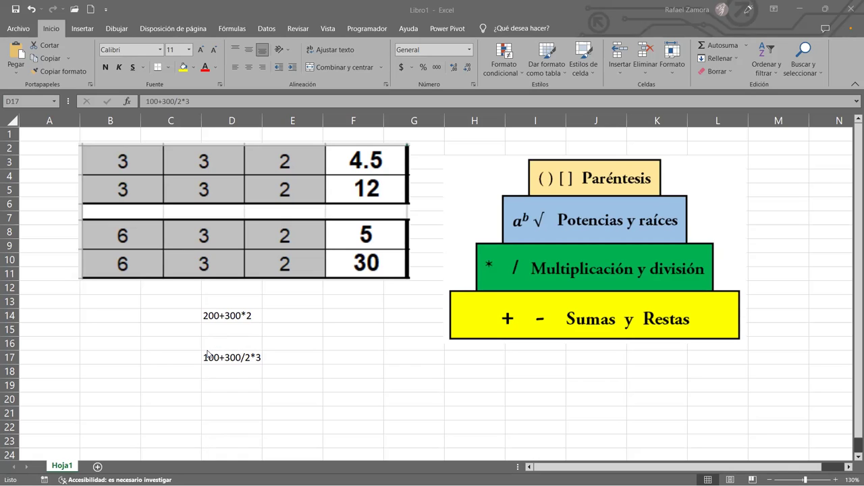
Enter the expression 300/2*3+200-100*2 in cell D19.
left_click(245, 383)
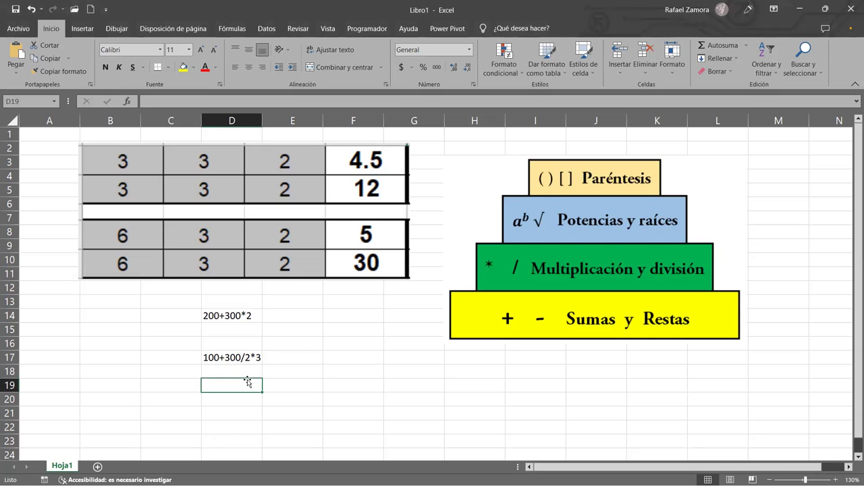
type("300")
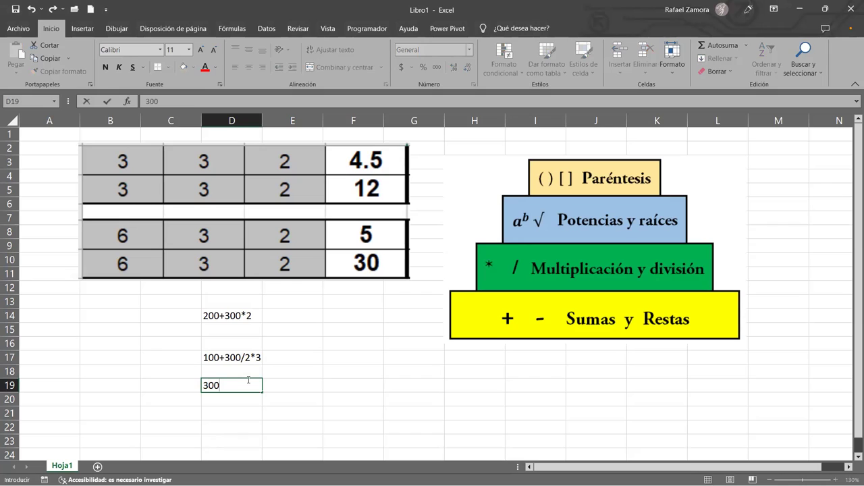
type("/2")
type("*3+200-100*2")
key("Return")
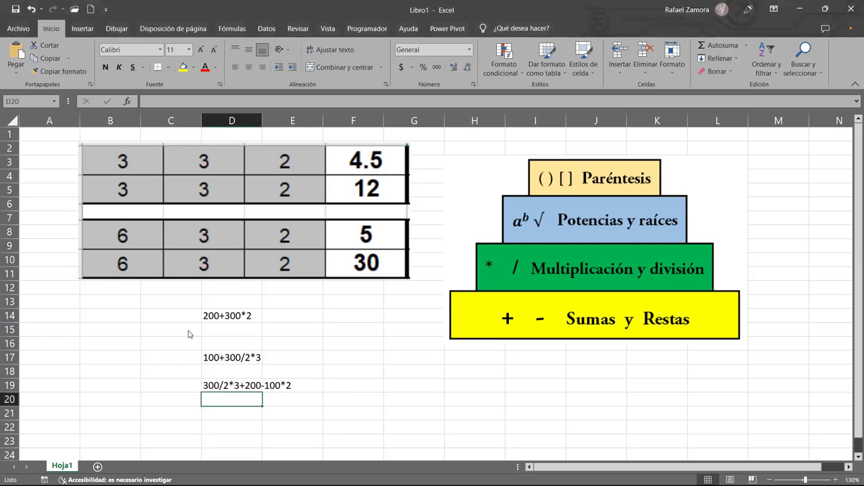
Paste the (2*3-2)^2- 4*8/(2^3/4) expression image and position it around rows 24–26.
scroll(199, 283, "down", 5)
scroll(151, 268, "down", 1)
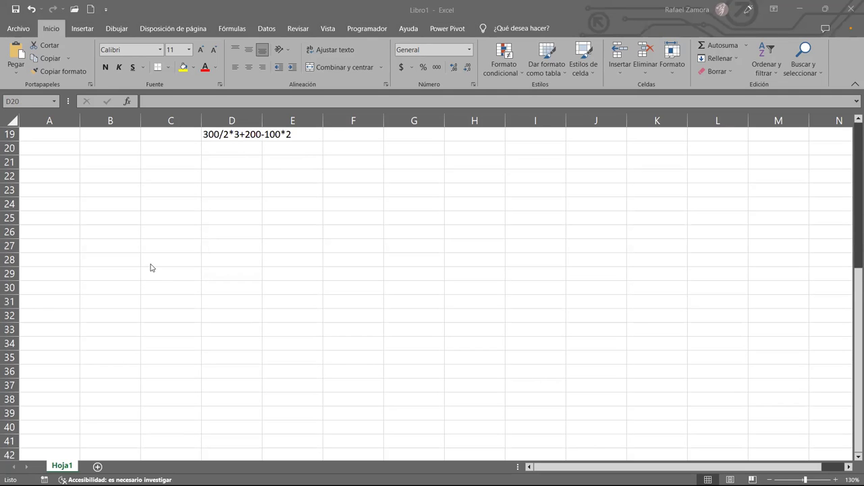
key("ctrl+v")
mouse_move(298, 152)
left_mouse_down()
mouse_move(233, 273)
mouse_move(222, 222)
left_mouse_up()
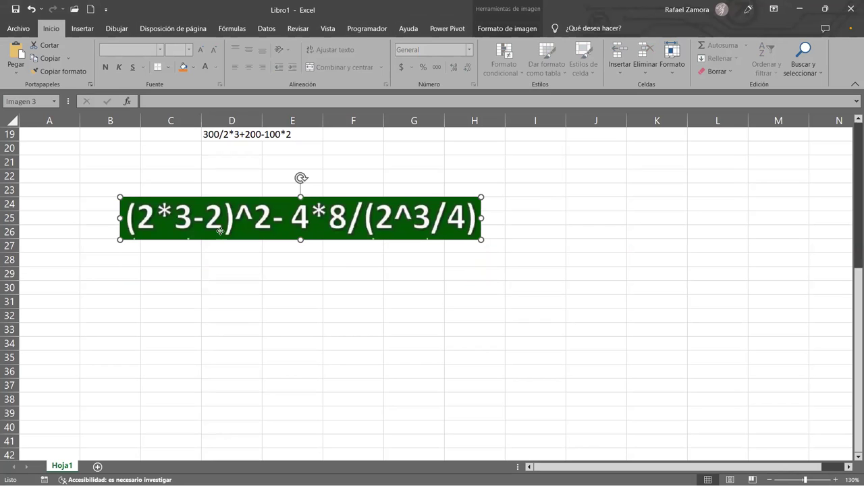
left_click_drag(221, 232, 239, 234)
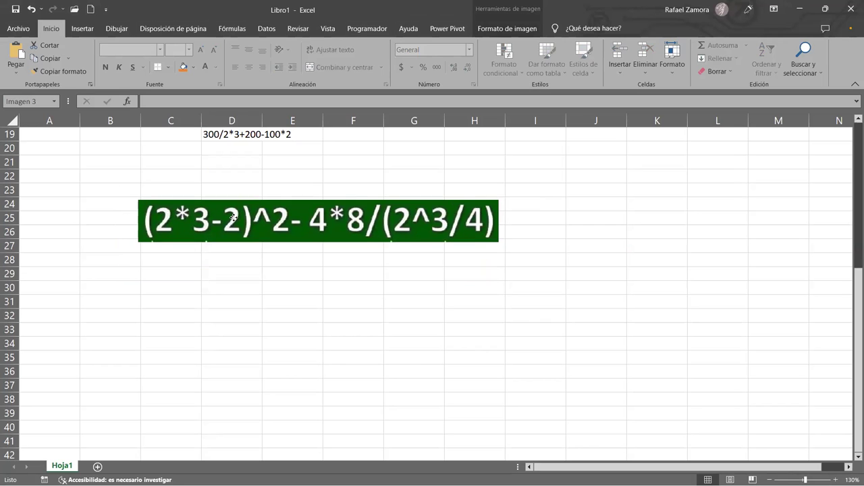
Enter the formula =(2*3-2)^2-4*8/(2^3/4) in C22, correcting stray parentheses along the way.
left_click(165, 176)
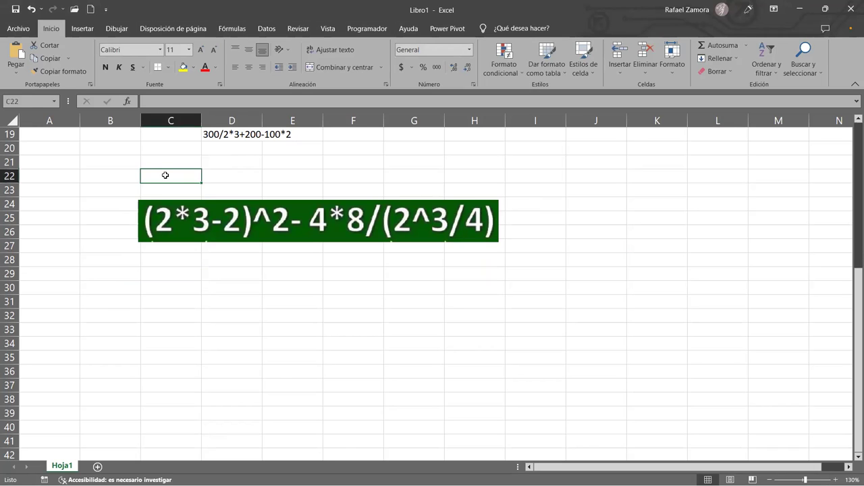
type("=")
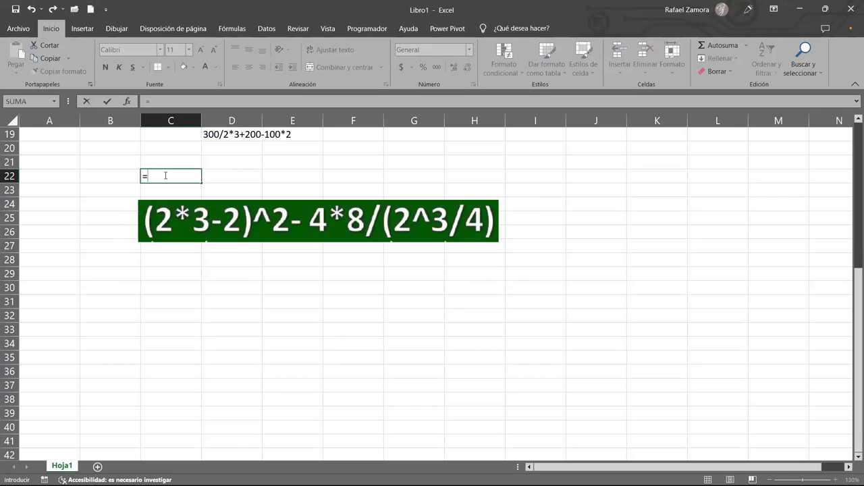
type(")")
key("BackSpace")
type("(2*3-2)")
type("^2-")
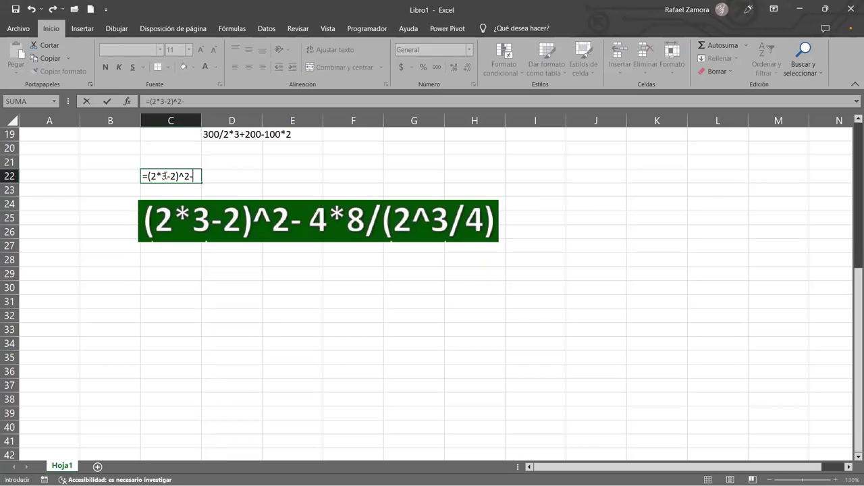
type("4*")
type("8/)")
key("BackSpace")
type("(")
type("2")
type("^")
type("3/4)")
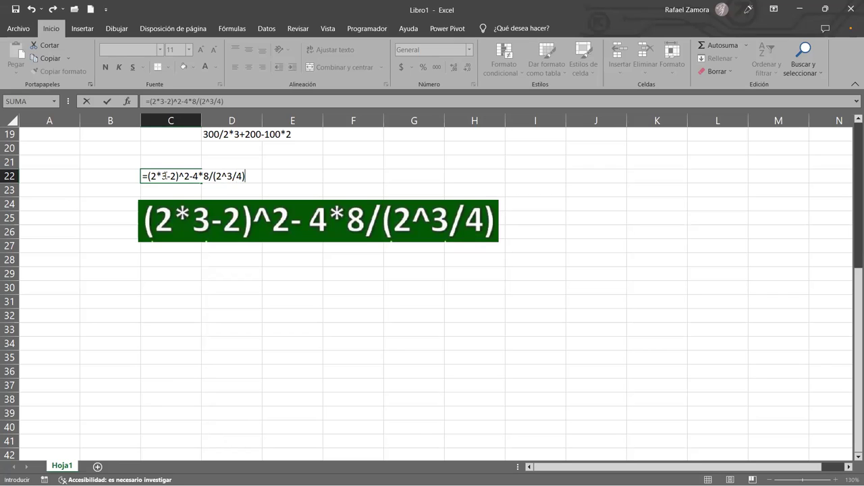
key("Return")
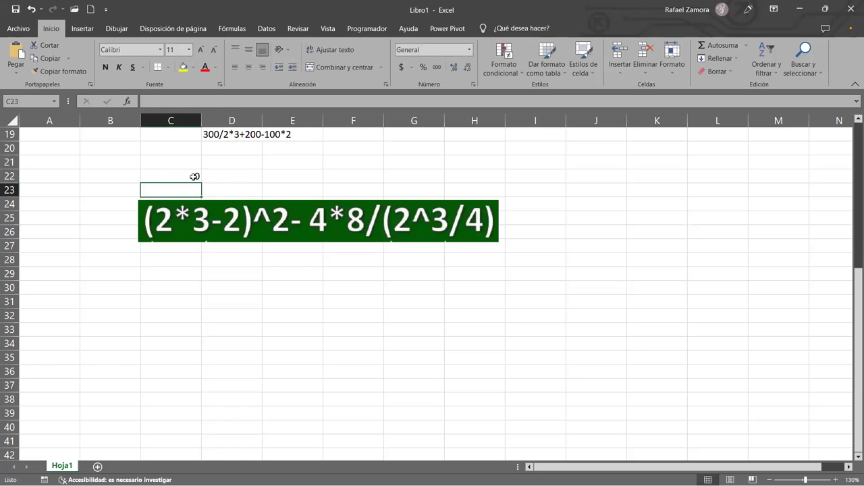
Remove the leading = in C22 so (2*3-2)^2-4*8/(2^3/4) stays as plain text.
double_click(192, 176)
type("=(2*3-2)^2-4*8/(2^3/4)")
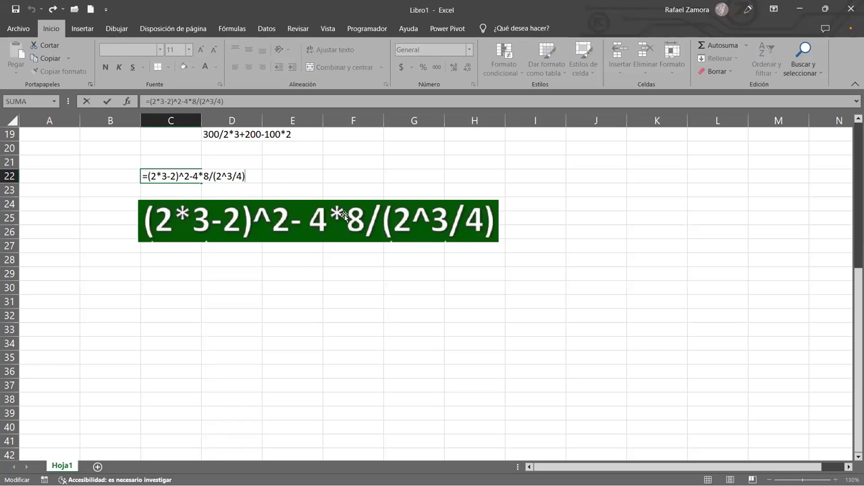
left_click(146, 180)
key("BackSpace")
key("Delete")
left_click(226, 293)
left_click(158, 174)
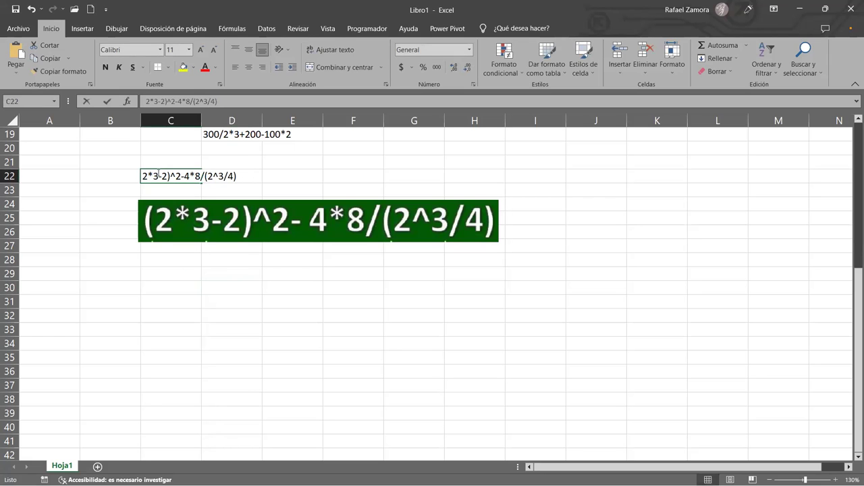
double_click(143, 176)
type("(")
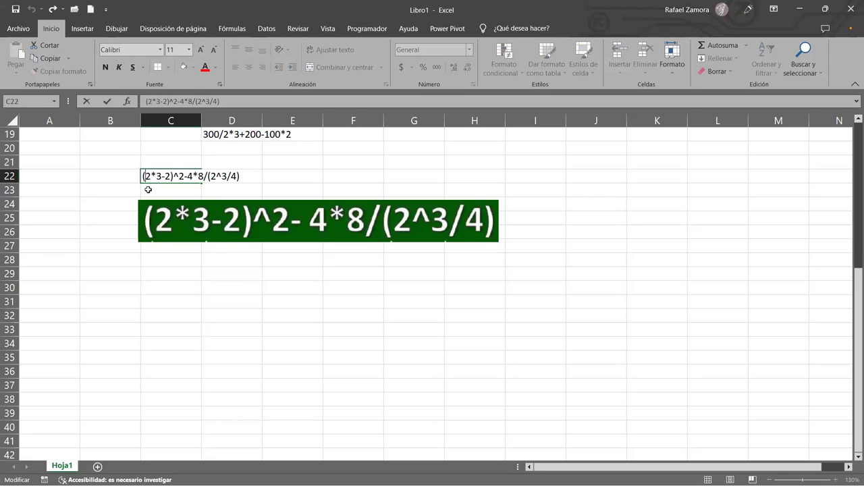
left_click(229, 328)
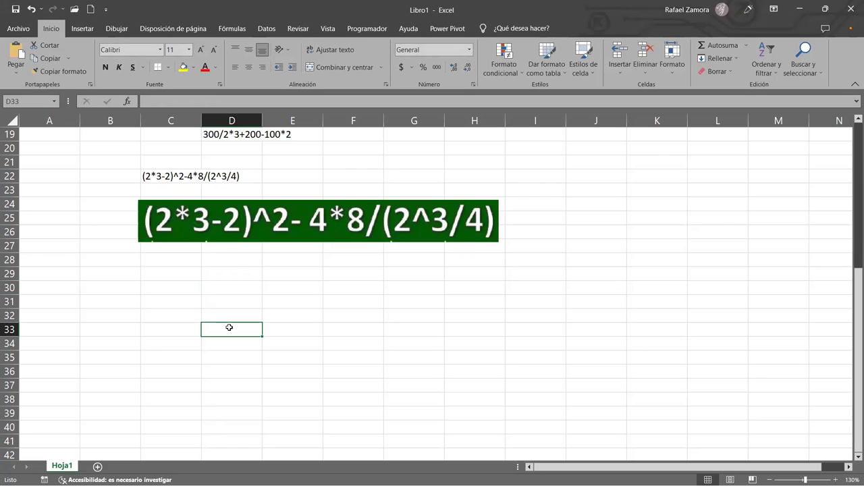
Delete the green formula image and move the expression from C22 down to C26.
left_click(408, 241)
key("Delete")
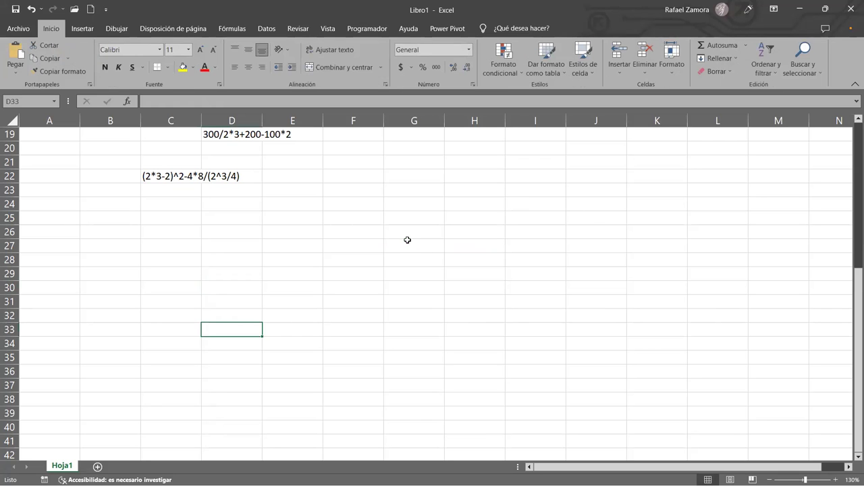
scroll(304, 221, "up", 2)
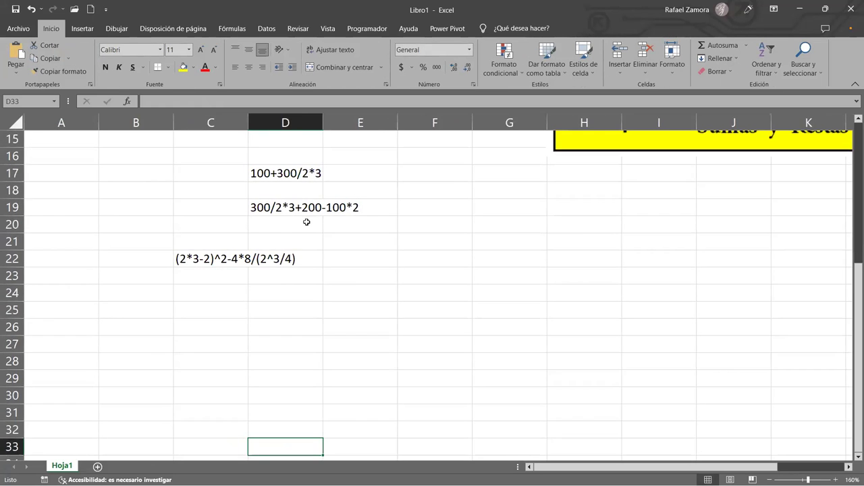
left_click(228, 266)
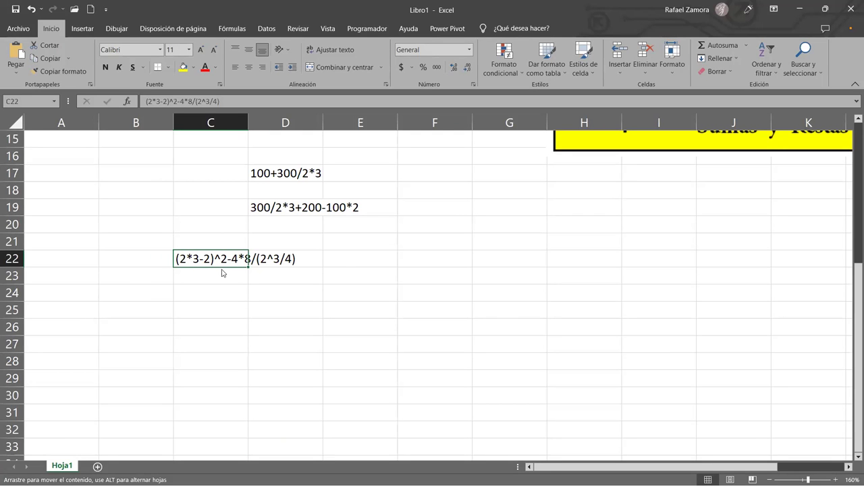
left_click_drag(216, 322, 217, 323)
scroll(400, 315, "down", 5)
scroll(400, 315, "up", 2)
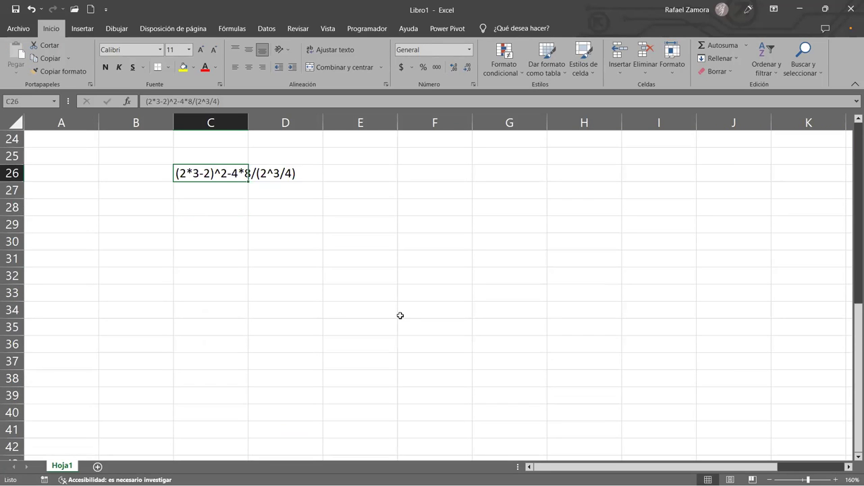
scroll(407, 269, "up", 2)
scroll(407, 268, "down", 4)
left_click(407, 269)
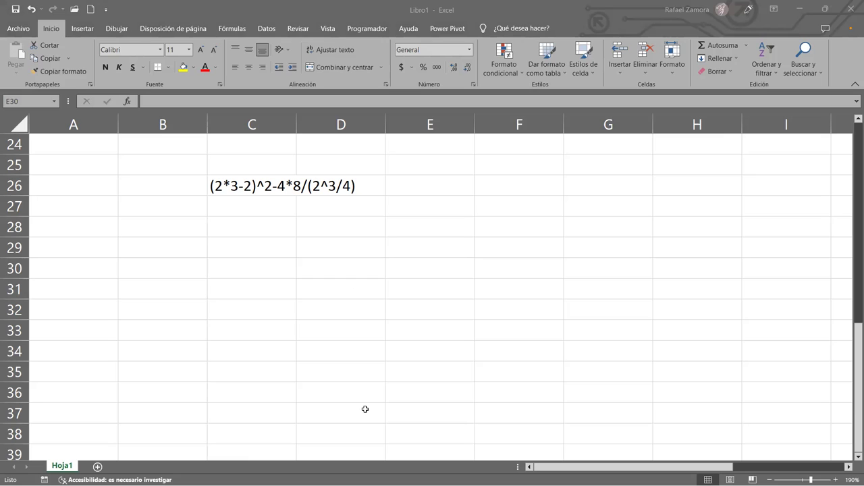
left_click(235, 187)
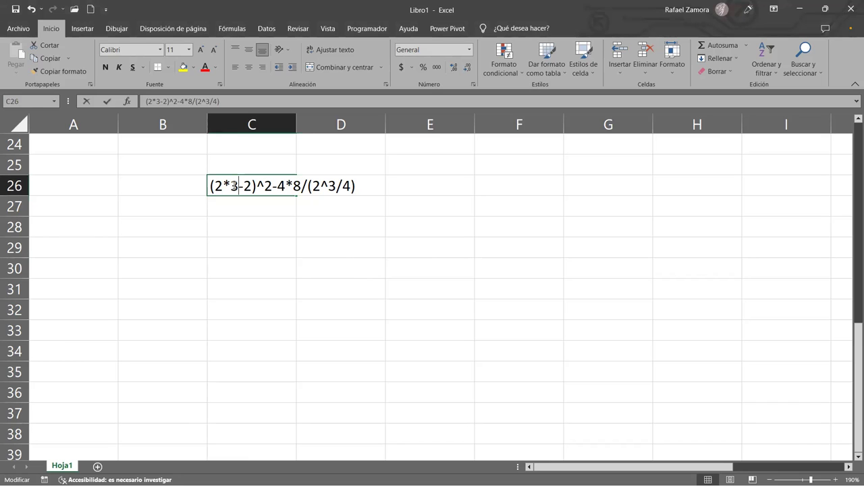
double_click(235, 187)
left_click_drag(223, 186, 301, 187)
left_click(309, 187)
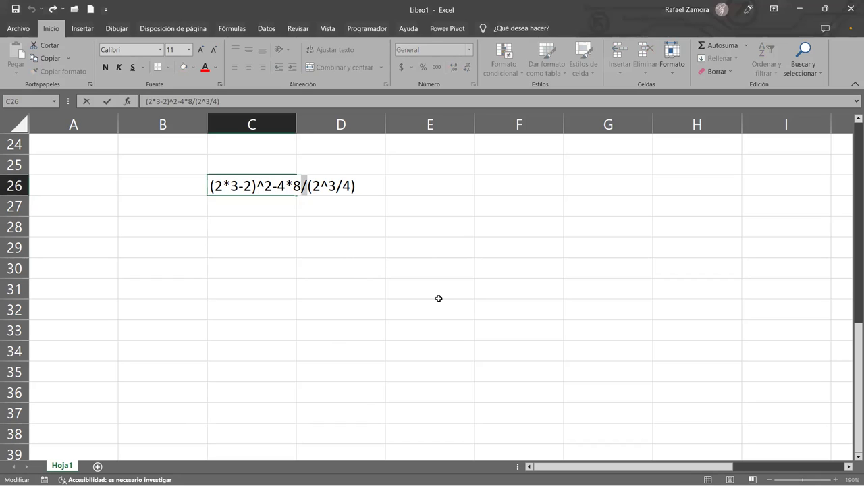
left_click(387, 264)
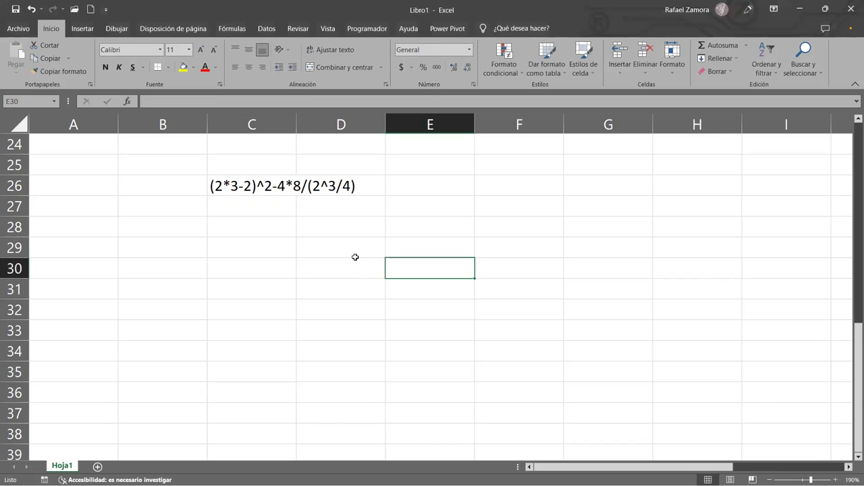
scroll(355, 257, "up", 1, "ctrl")
scroll(355, 257, "down", 2)
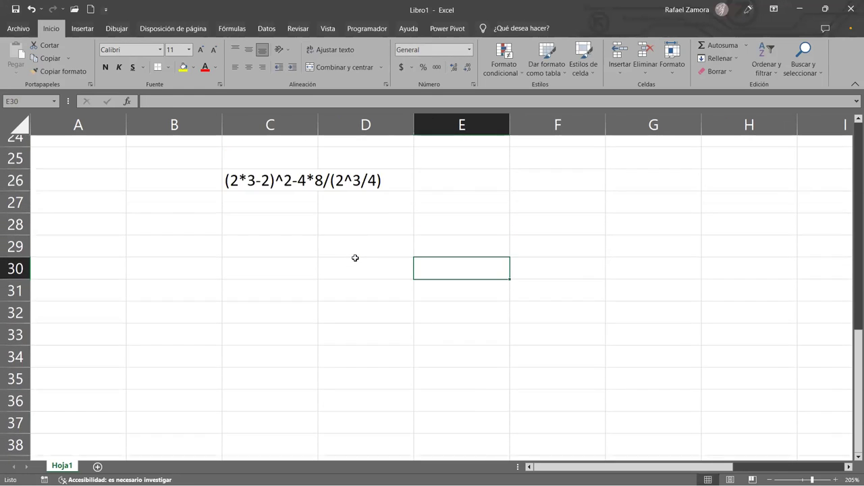
double_click(233, 213)
mouse_move(247, 212)
left_mouse_down()
mouse_move(237, 212)
mouse_move(276, 213)
left_mouse_up()
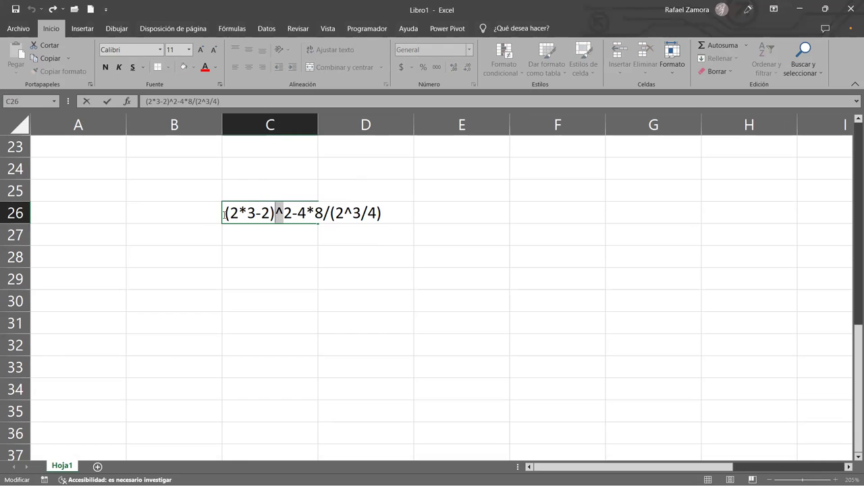
left_click_drag(331, 213, 323, 213)
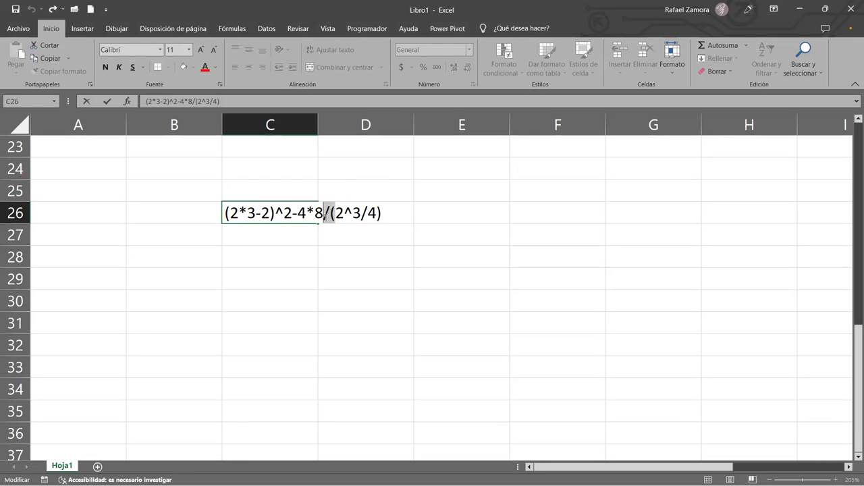
left_click(313, 258)
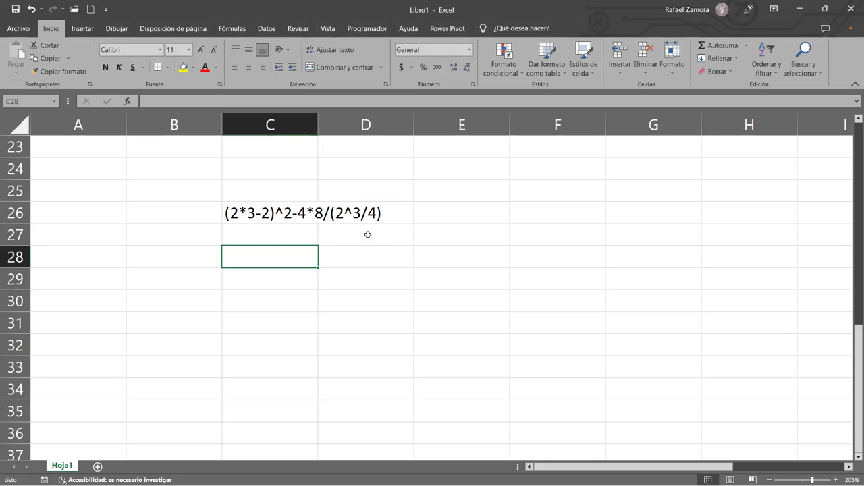
scroll(439, 270, "up", 6)
scroll(608, 310, "up", 2)
scroll(789, 301, "down", 2)
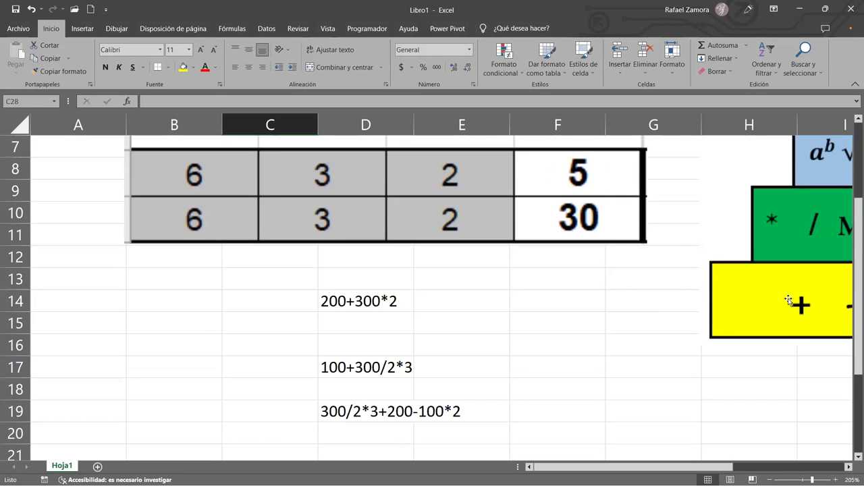
scroll(577, 304, "down", 3)
scroll(571, 304, "down", 2)
scroll(571, 304, "down", 1)
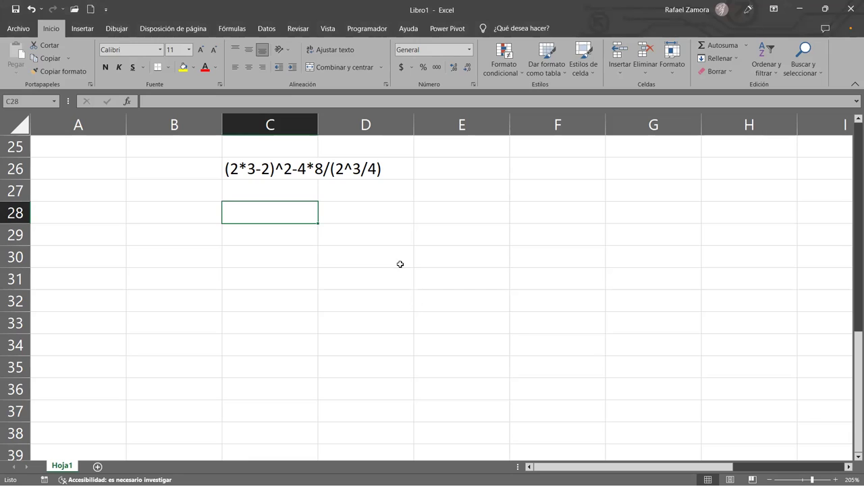
left_click(274, 167)
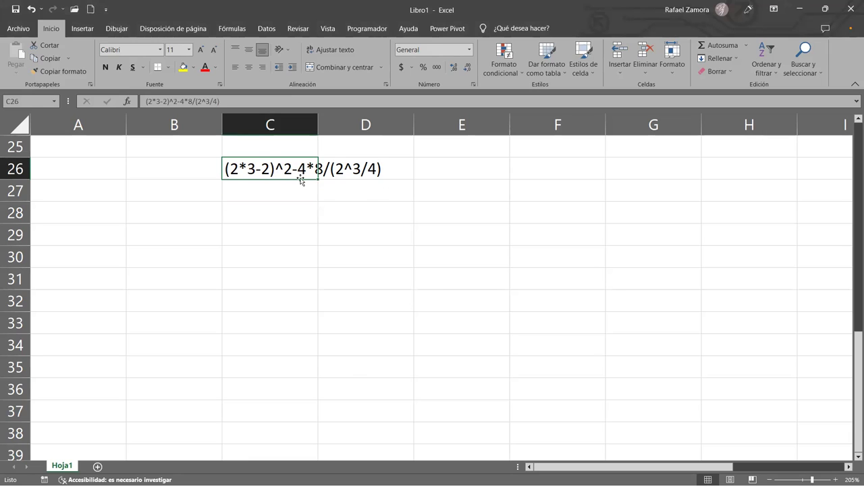
left_click(359, 192)
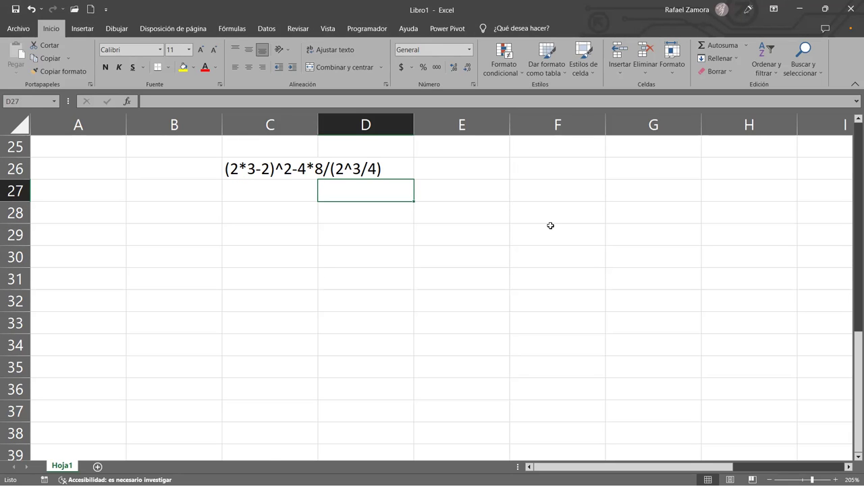
left_click(296, 171)
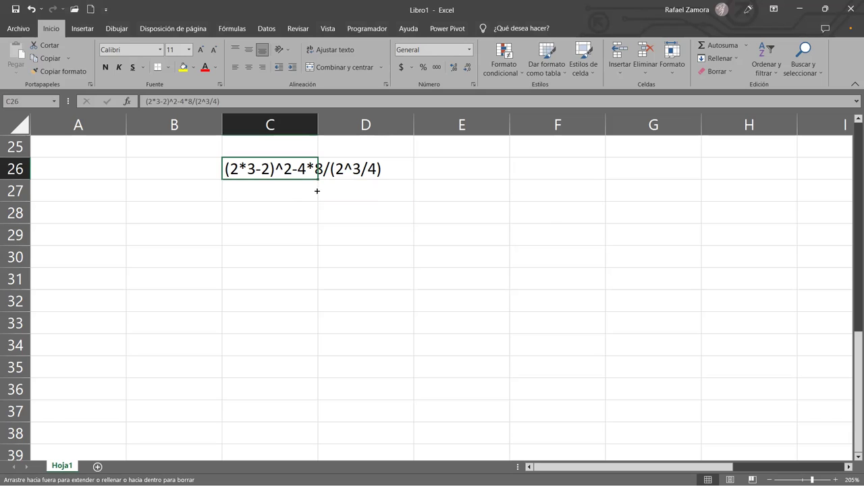
Copy C26 into C27 and replace 2*3 with 6, giving (6-2)^2-4*8/(2^3/4).
left_click_drag(320, 179, 319, 196)
left_click(263, 192)
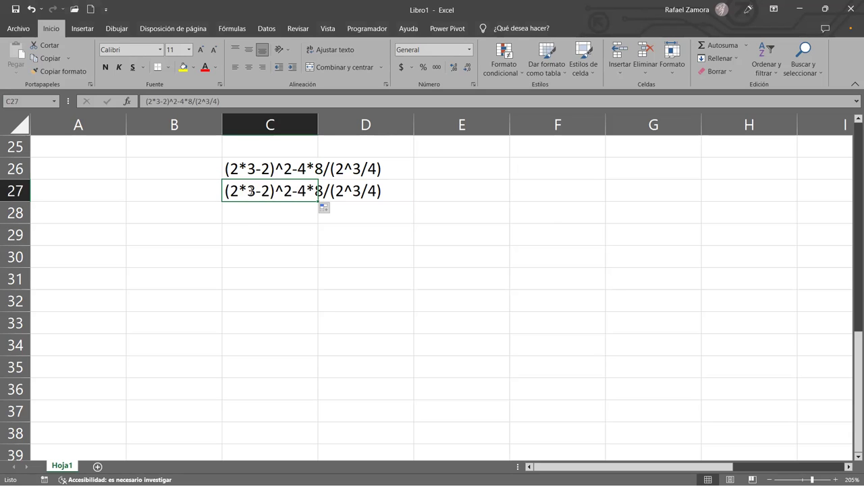
double_click(253, 192)
left_click_drag(257, 191, 232, 195)
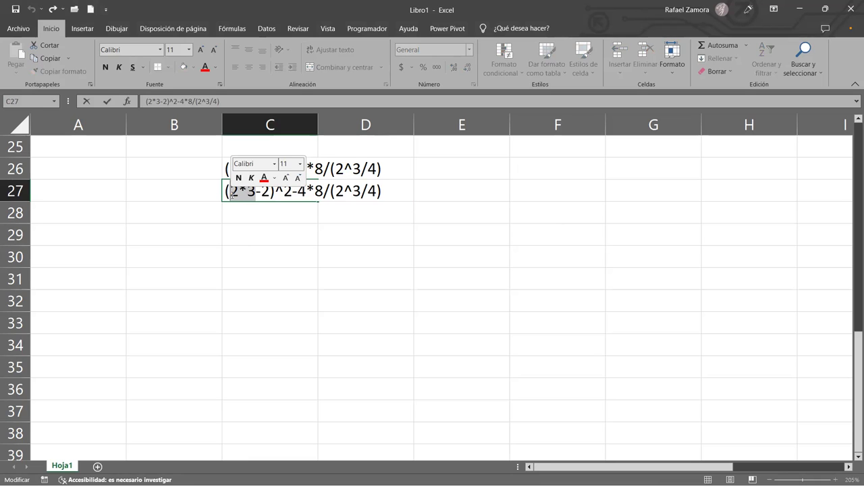
type("6")
key("Return")
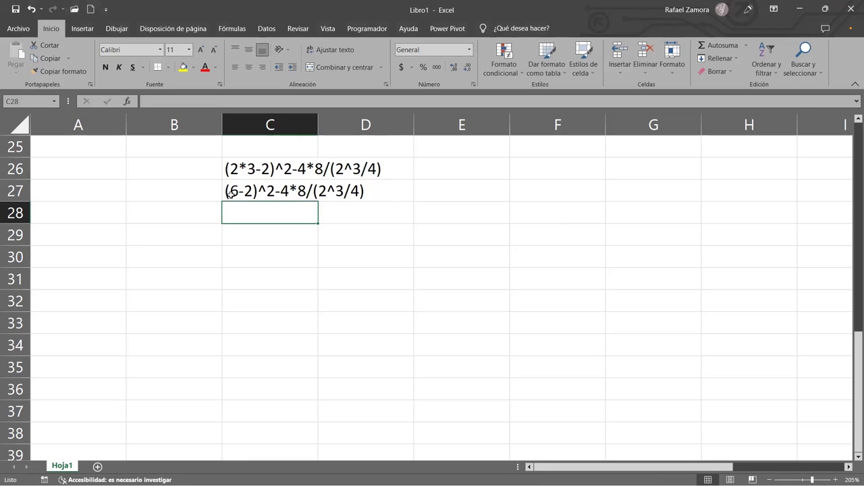
Copy C27 into C28 and replace (6-2) with 4, giving 4^2-4*8/(2^3/4).
left_click(299, 190)
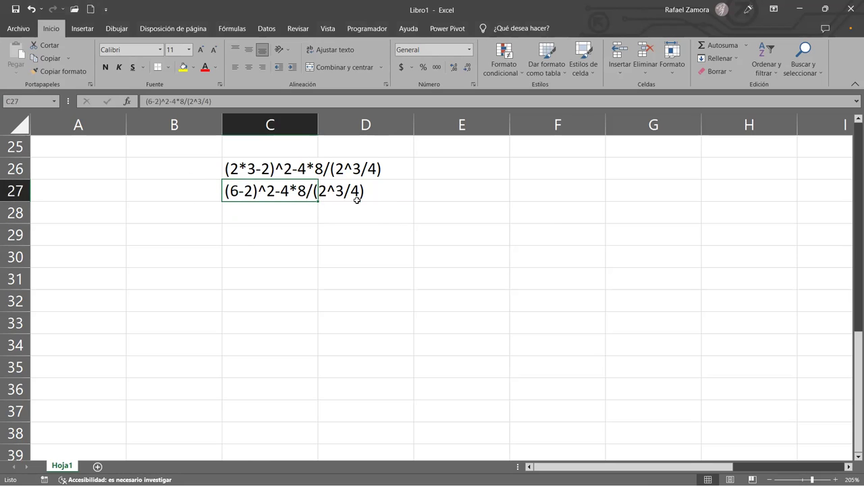
left_click_drag(319, 200, 319, 216)
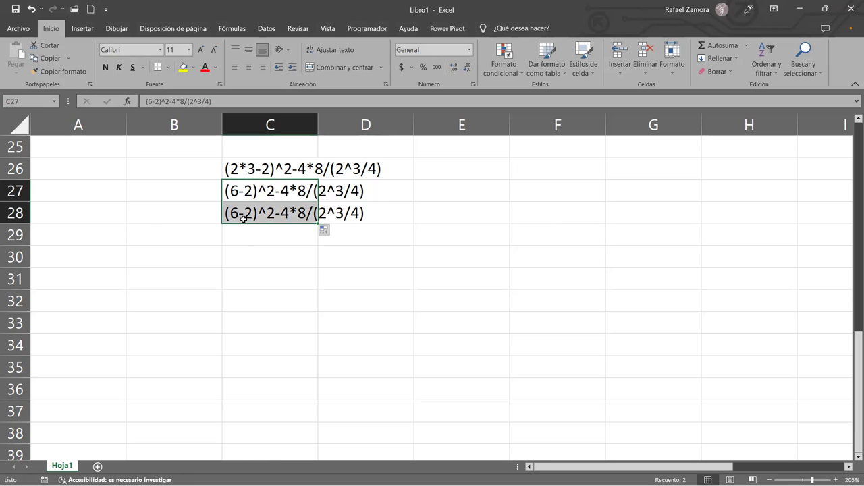
left_click(259, 213)
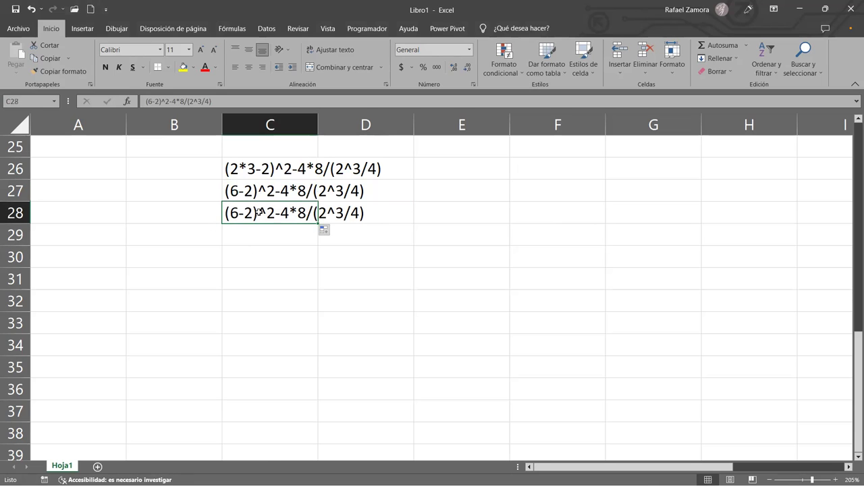
double_click(258, 213)
left_click_drag(258, 214, 212, 216)
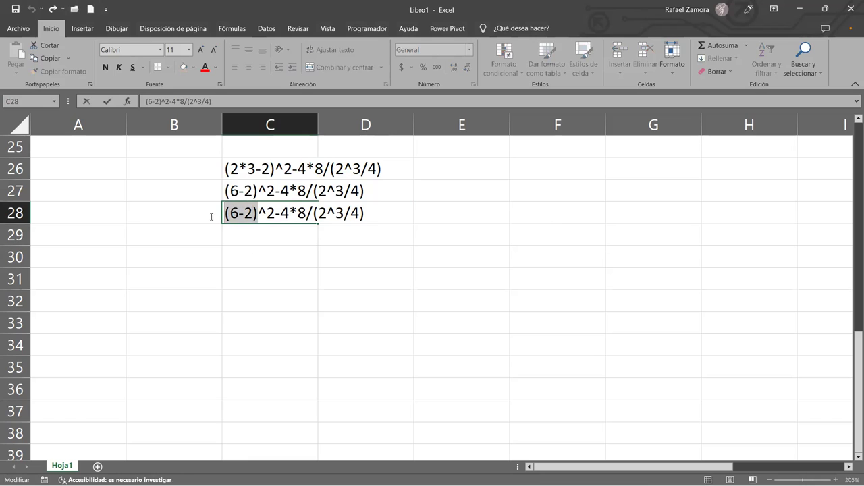
type("4")
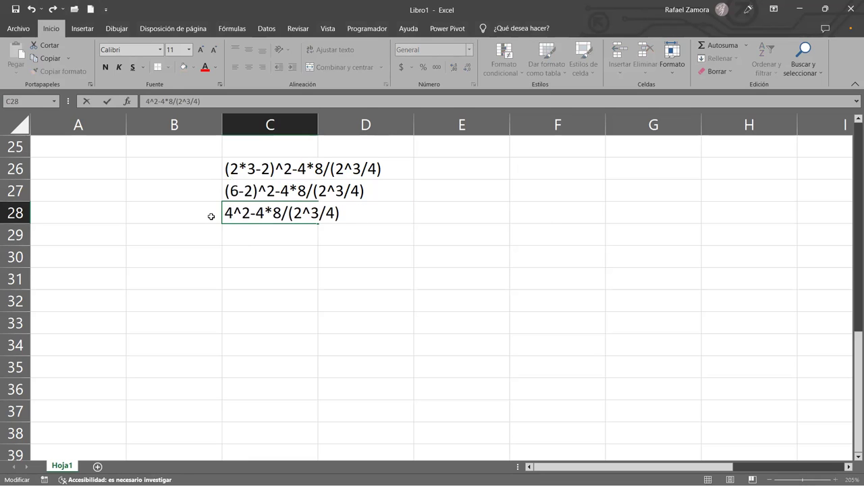
key("Return")
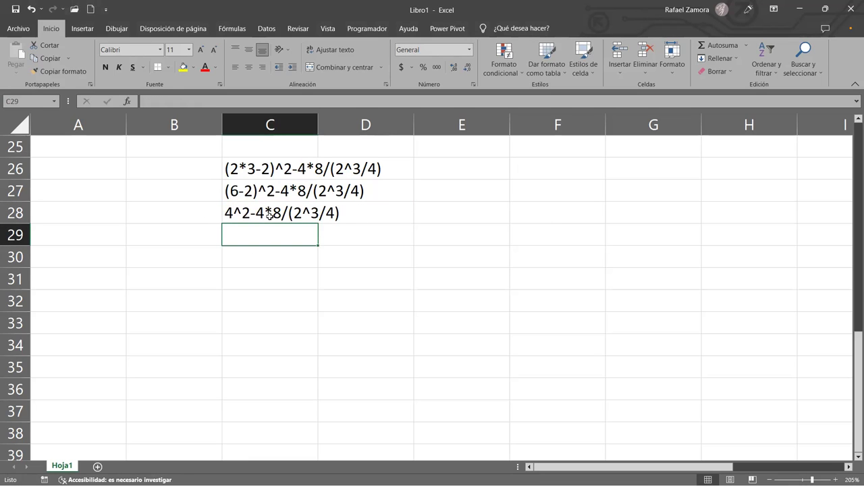
Copy C28 into C29 and replace 2^3 with 8, giving 4^2-4*8/(8/4).
scroll(269, 214, "up", 2)
left_click(270, 214)
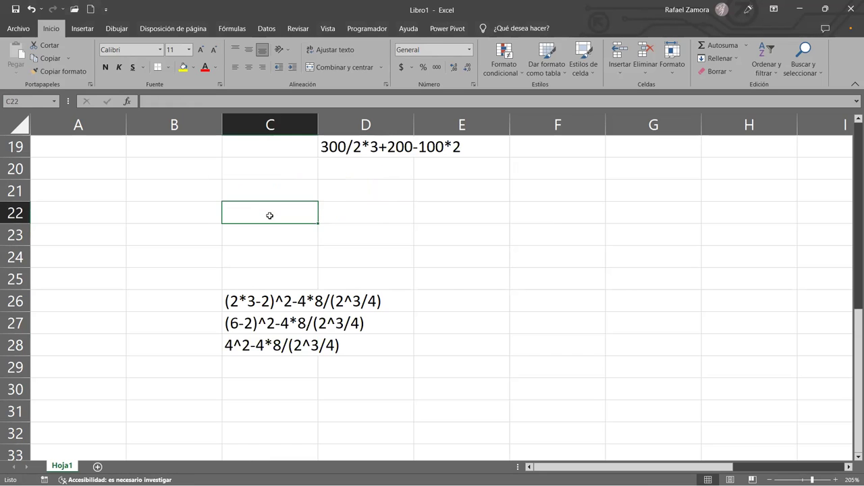
scroll(308, 247, "down", 3)
scroll(307, 246, "up", 1)
left_click(306, 215)
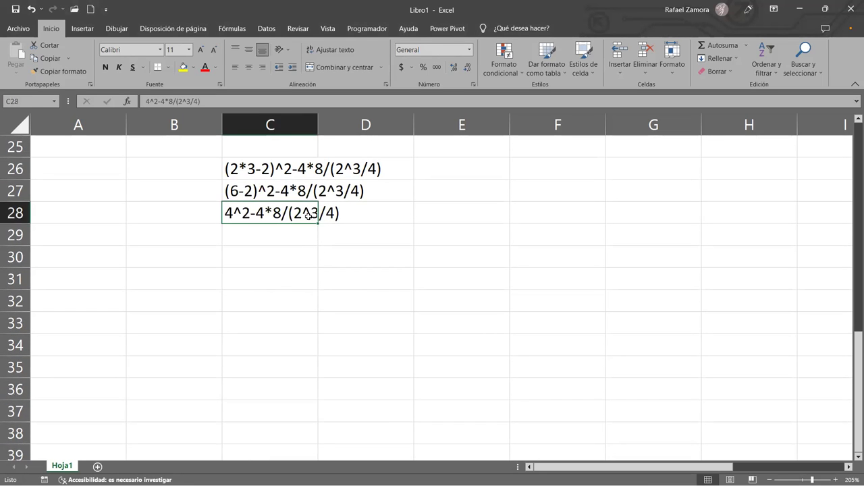
left_click_drag(317, 230, 314, 247)
left_click(309, 249)
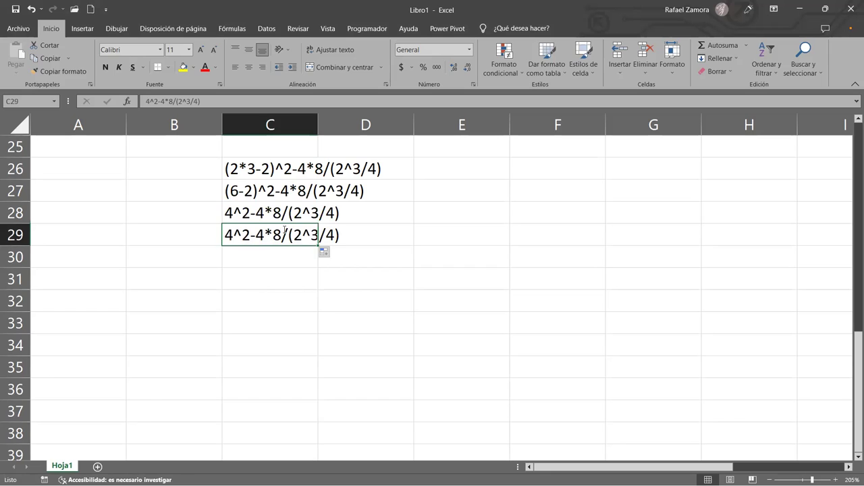
double_click(284, 234)
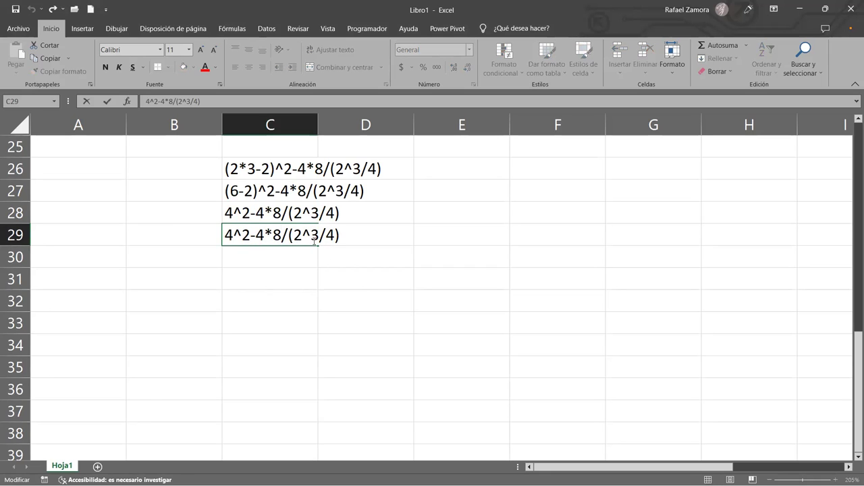
left_click_drag(293, 237, 335, 243)
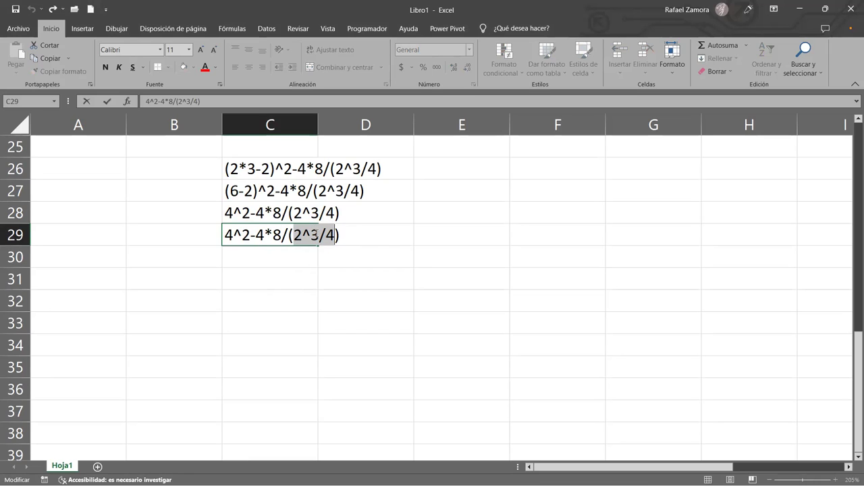
left_click_drag(319, 234, 295, 234)
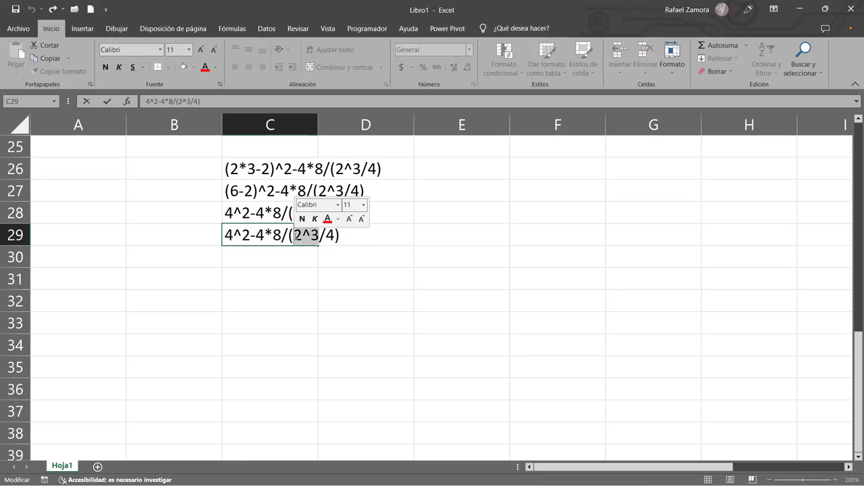
type("8")
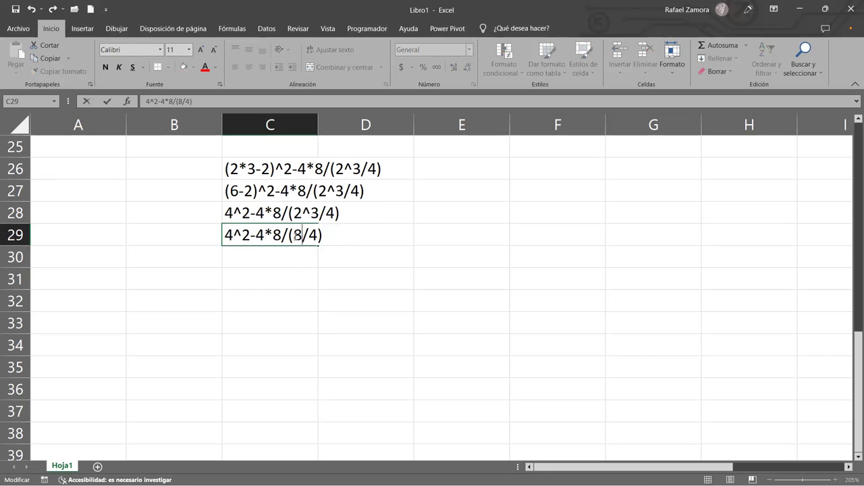
key("Return")
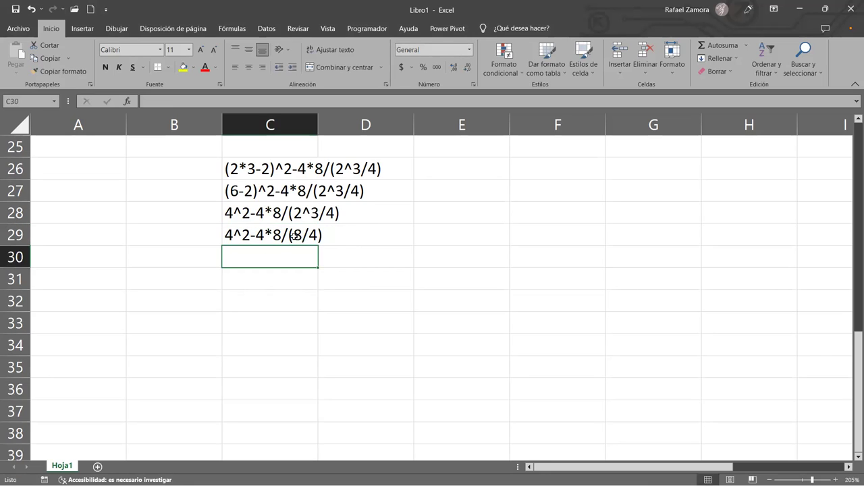
Copy C29 into C30 and replace (8/4) with 2, giving 4^2-4*8/2.
left_click(288, 234)
left_click_drag(318, 245, 314, 269)
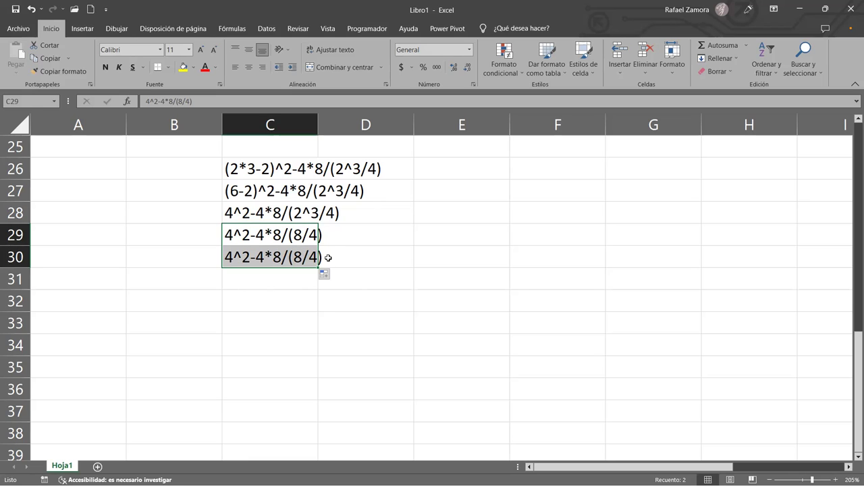
left_click(305, 262)
double_click(305, 262)
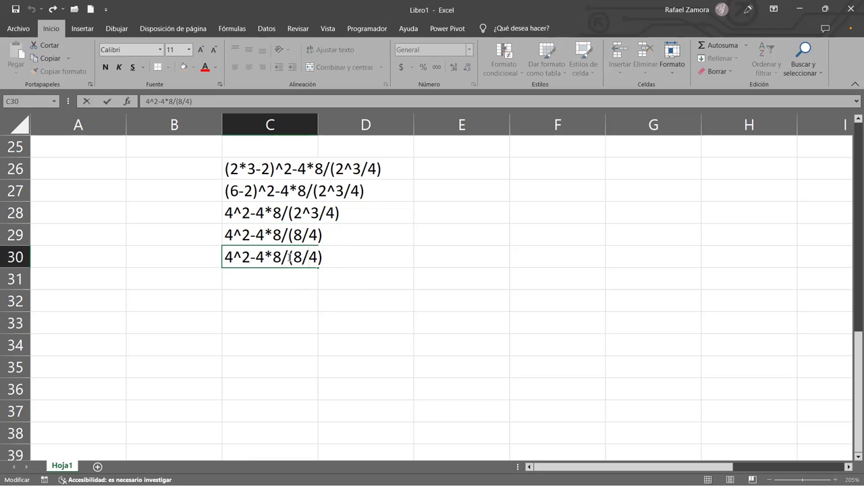
left_click_drag(288, 257, 424, 262)
type("2")
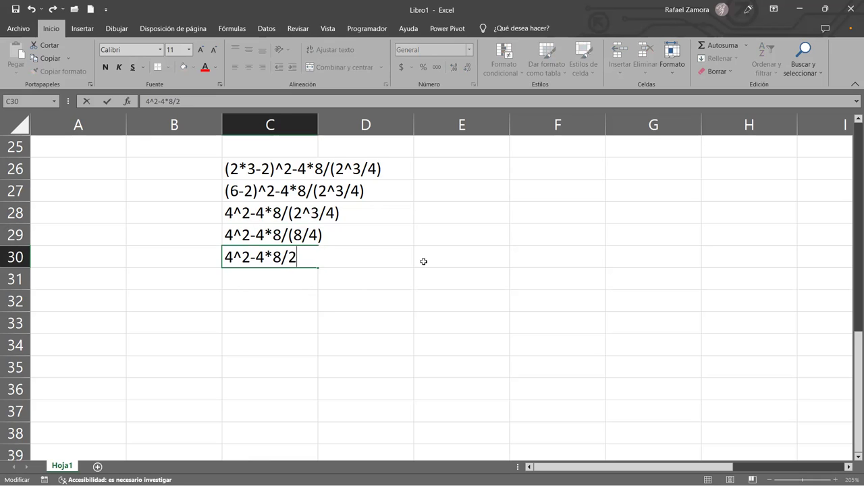
key("Return")
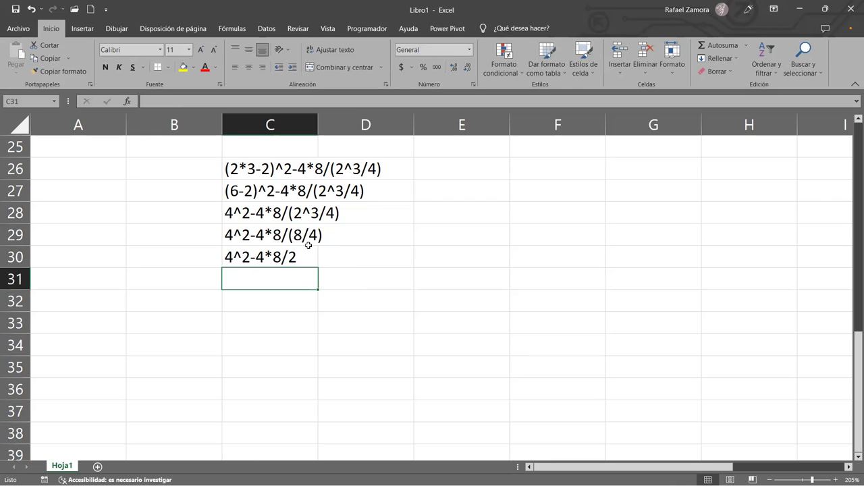
left_click(312, 258)
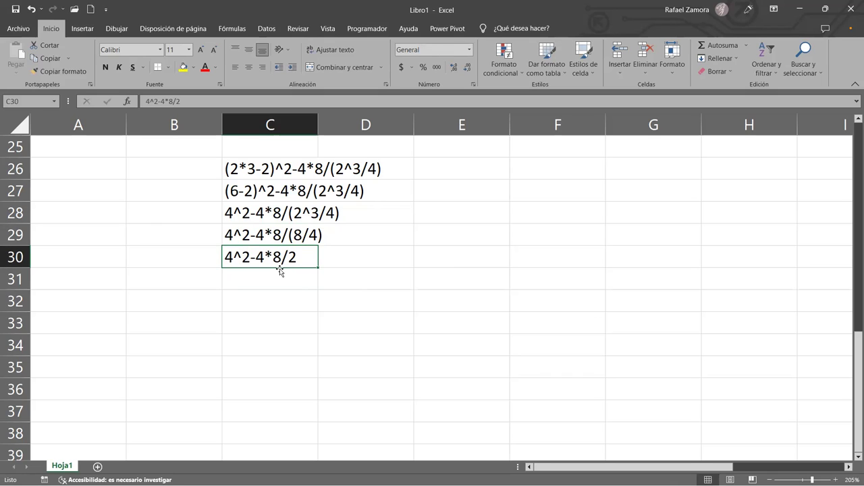
Fill C30 down to C31 and replace 4^2 with 16, giving 16-4*8/3.
left_click_drag(317, 268, 316, 289)
double_click(253, 280)
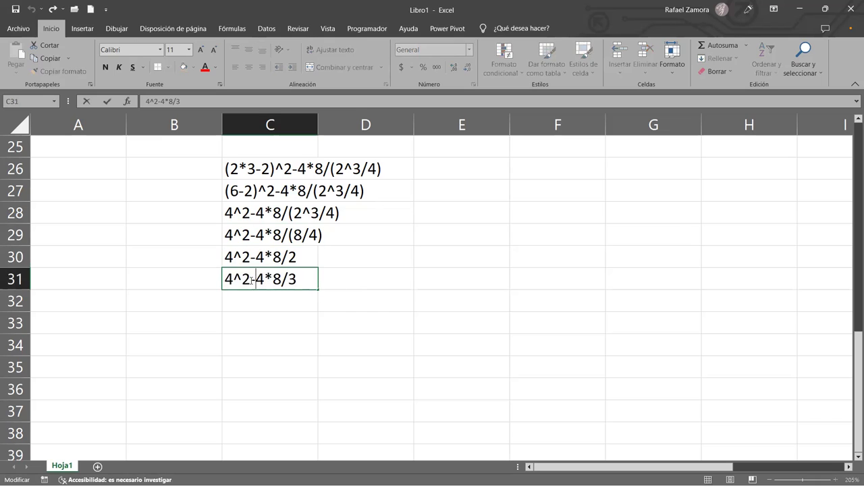
left_click_drag(253, 280, 173, 276)
type("16")
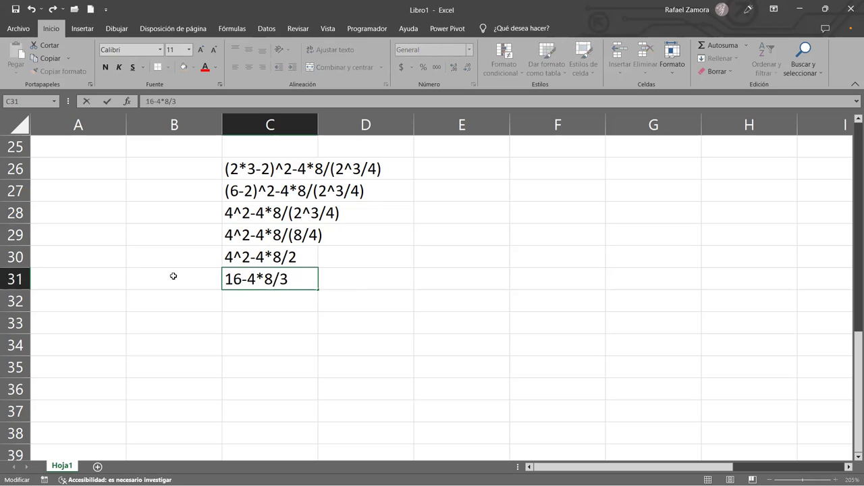
key("Return")
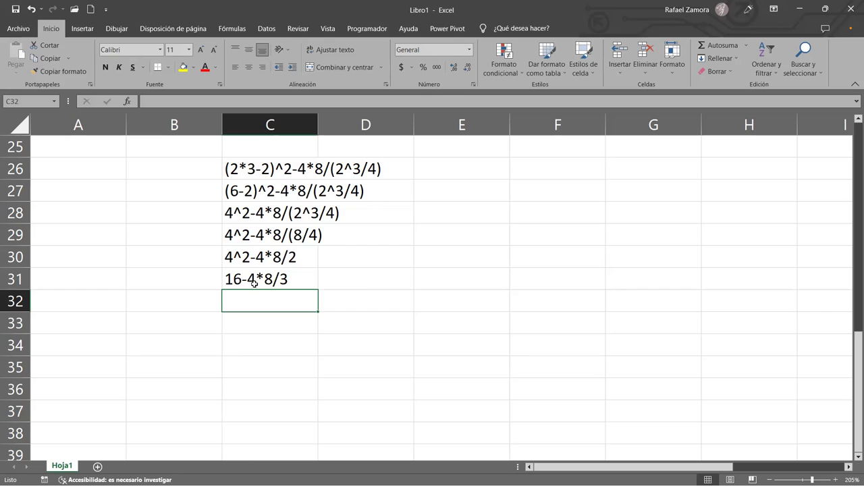
Fill C31 down to C32 and replace 4*8 with 32, giving 16-32/4.
left_click(295, 275)
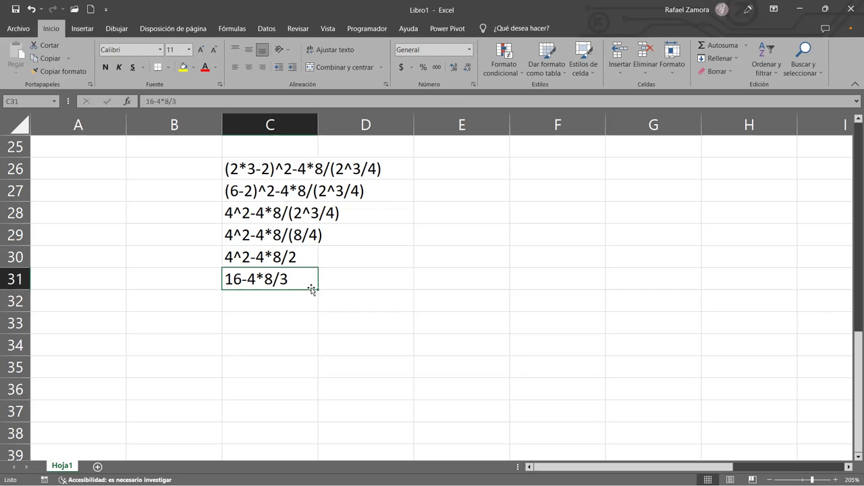
left_click_drag(313, 306, 312, 308)
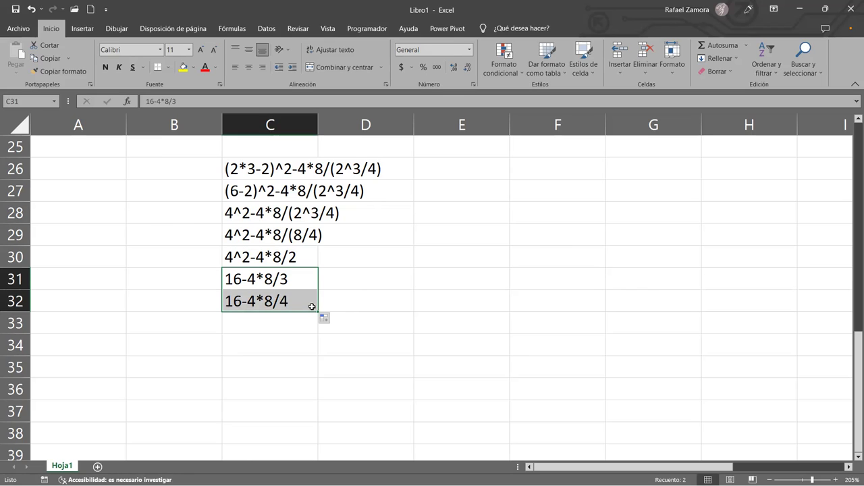
double_click(282, 300)
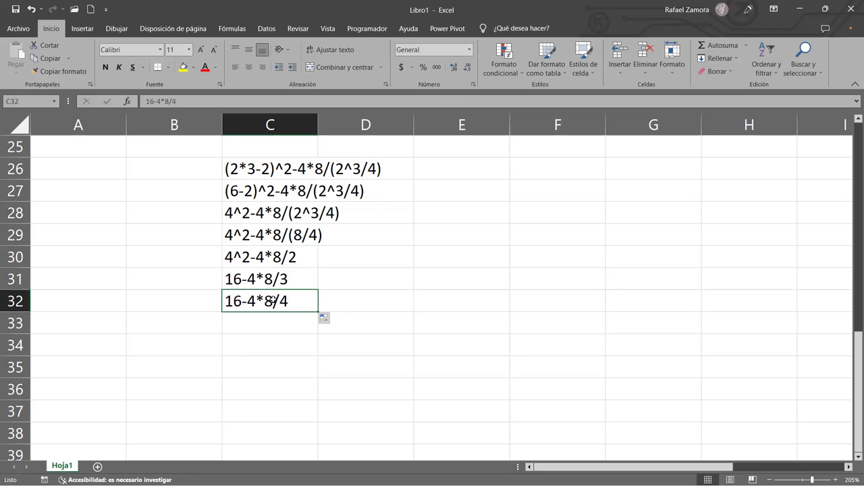
left_click_drag(273, 301, 251, 304)
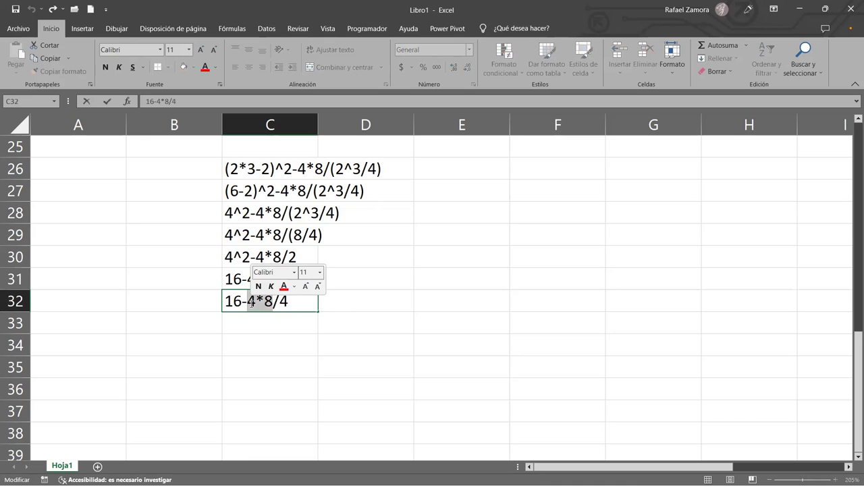
type("32")
key("Return")
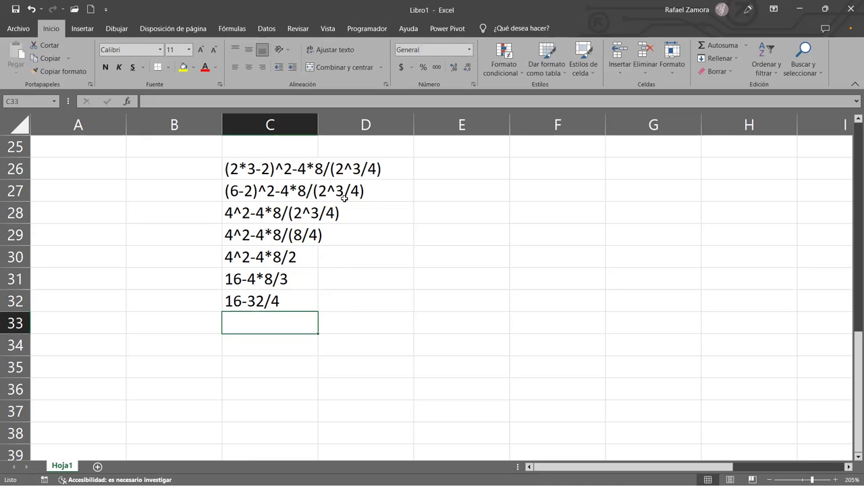
Change the divisors in C32 and C31 to 2, giving 16-32/2 and 16-4*8/2.
double_click(288, 303)
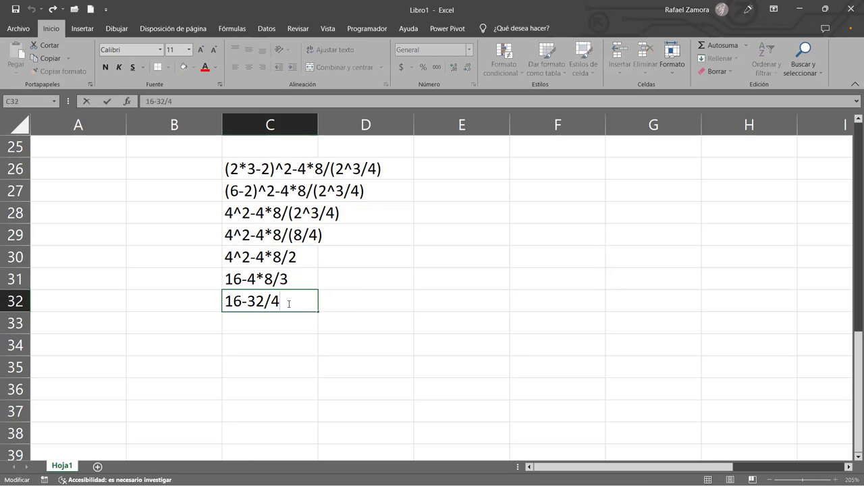
key("BackSpace")
type("2")
key("Return")
left_click(299, 279)
double_click(298, 279)
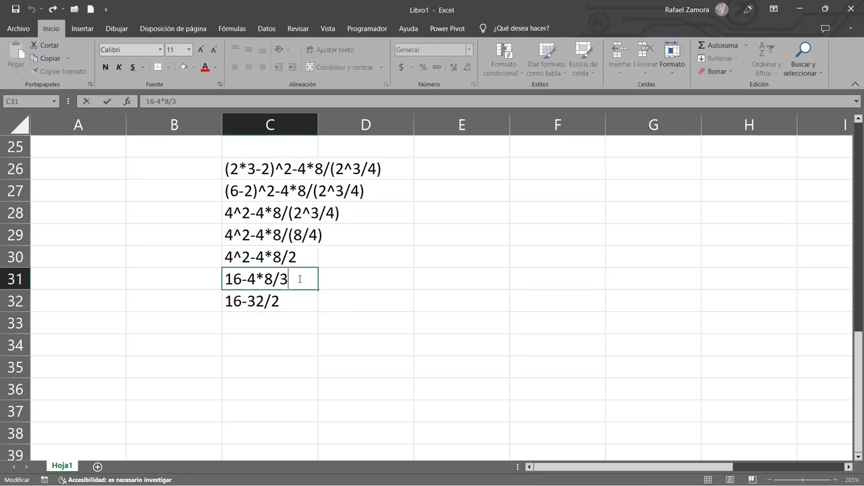
key("BackSpace")
type("2")
key("Return")
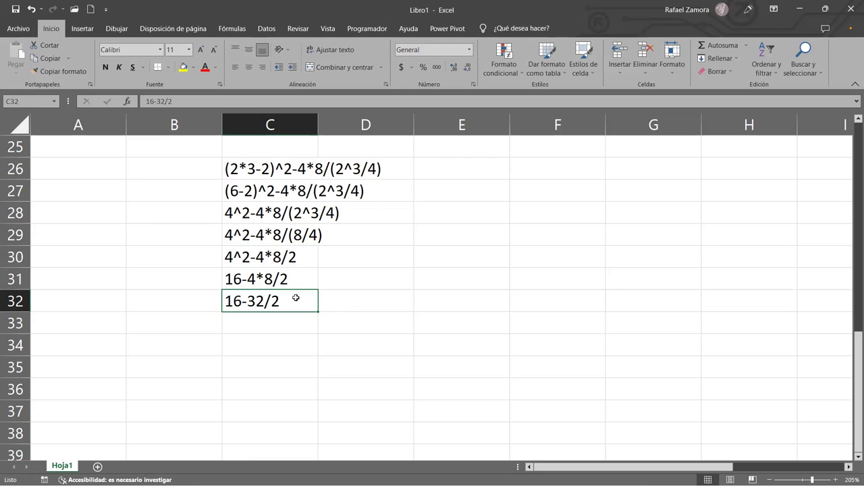
Copy 16-32/2 from C32 into C33.
key("ctrl+c")
left_click(263, 325)
key("ctrl+v")
key("Escape")
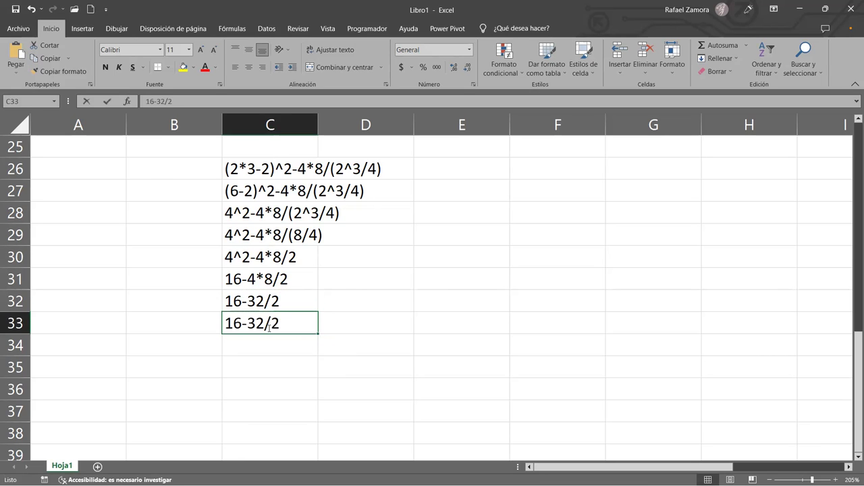
double_click(269, 327)
Reduce C33 to 16-16 and enter the final result 0, left-aligned, in C34.
left_click_drag(247, 324, 299, 334)
type("16-16")
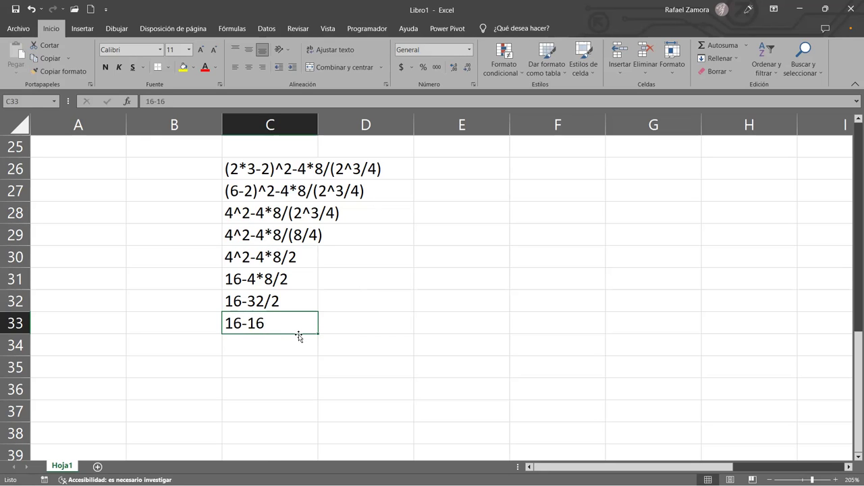
left_click(292, 345)
type("0")
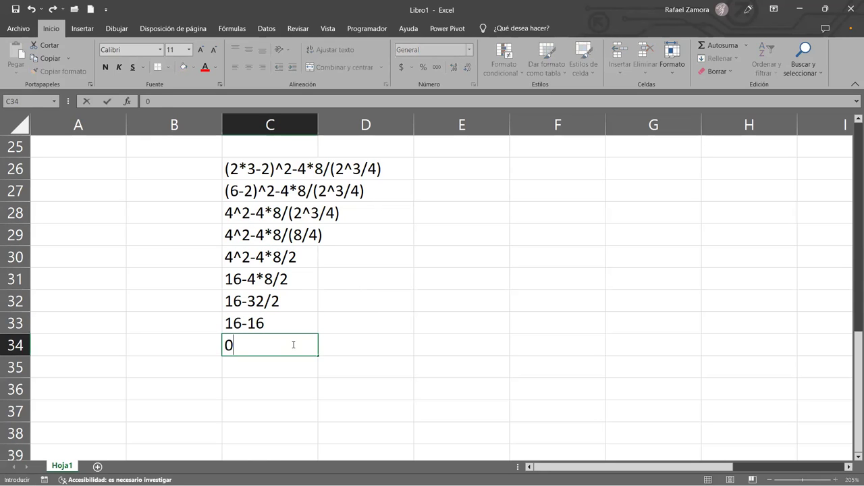
key("Return")
key("Return")
left_click(293, 345)
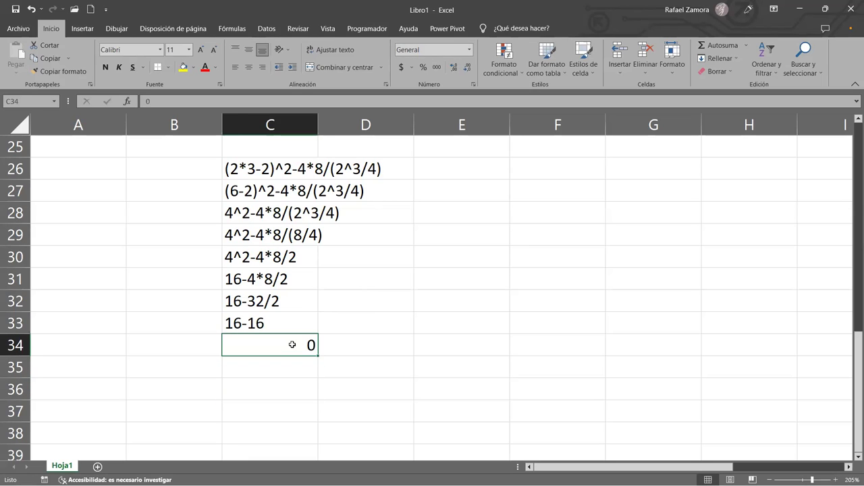
left_click(236, 68)
left_click(414, 326)
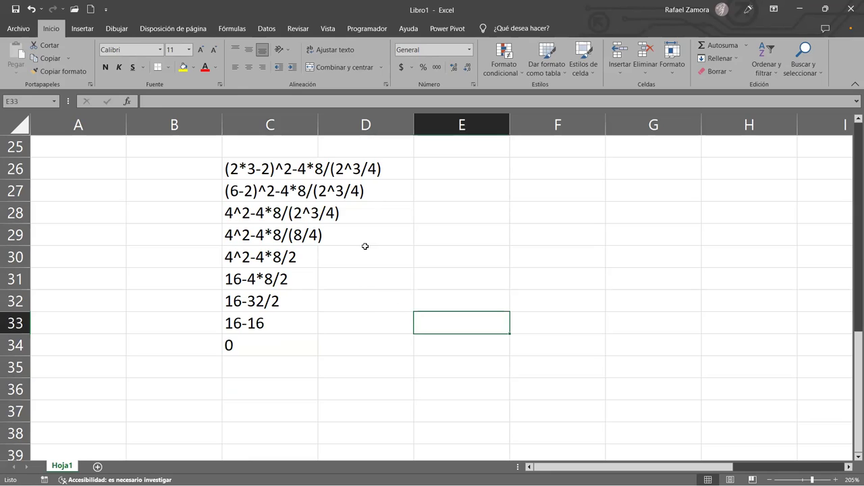
Select the full original expression text in C26.
left_click(240, 165)
double_click(253, 169)
left_click_drag(224, 167, 474, 180)
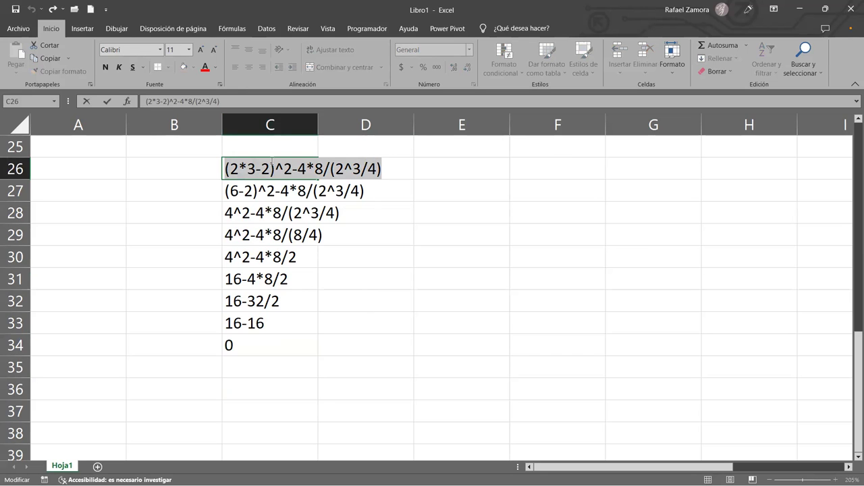
Shrink and reposition the pyramid picture (Imagen 2) beside the C26–C34 simplification steps.
scroll(600, 261, "up", 7)
left_click(569, 394)
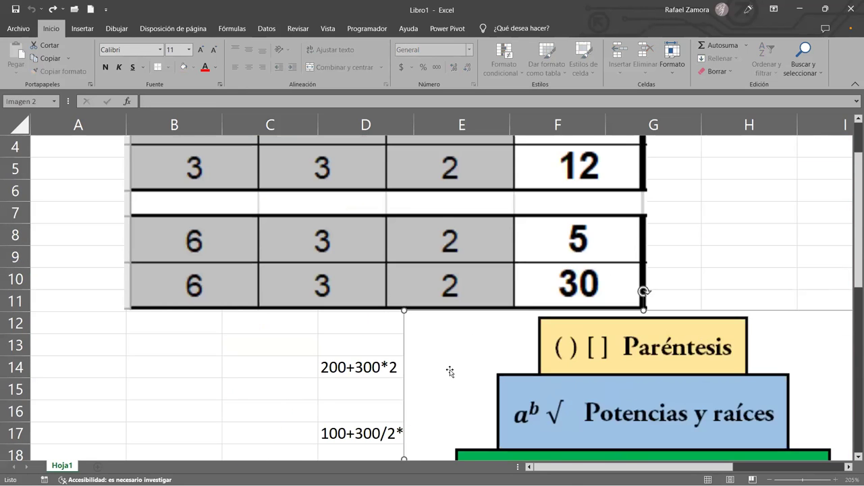
scroll(486, 304, "down", 5)
scroll(550, 293, "down", 4)
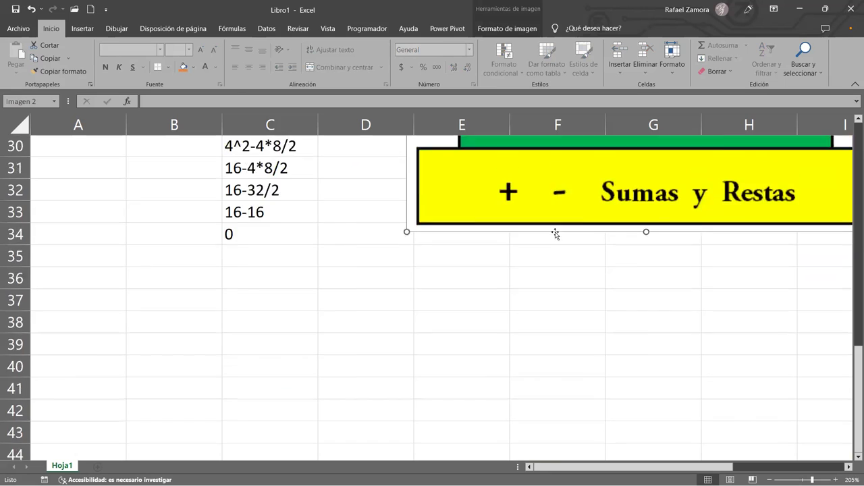
scroll(555, 234, "up", 2)
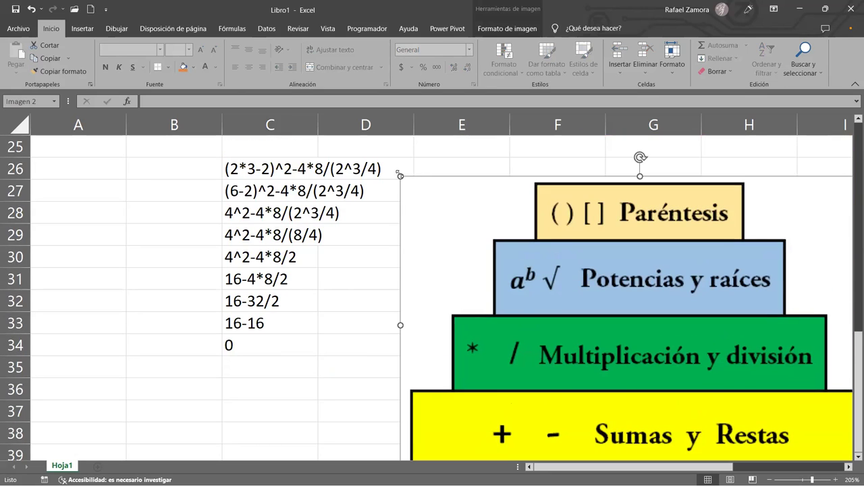
left_click_drag(399, 175, 430, 233)
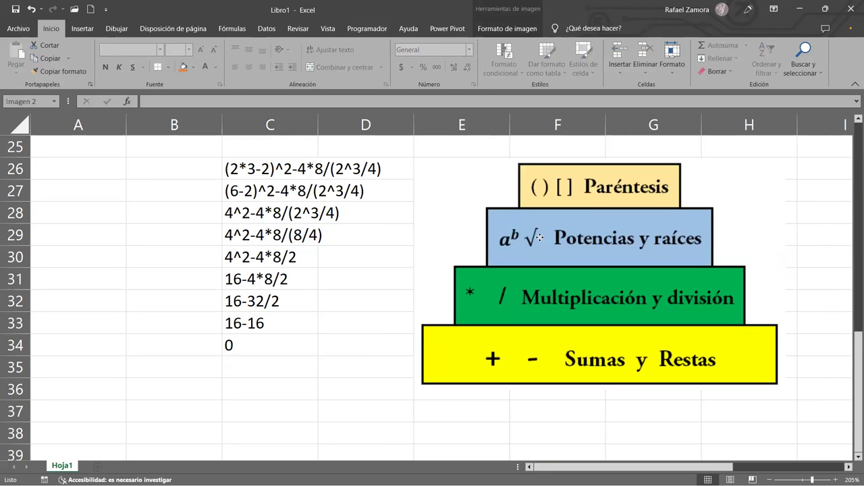
left_click(270, 167)
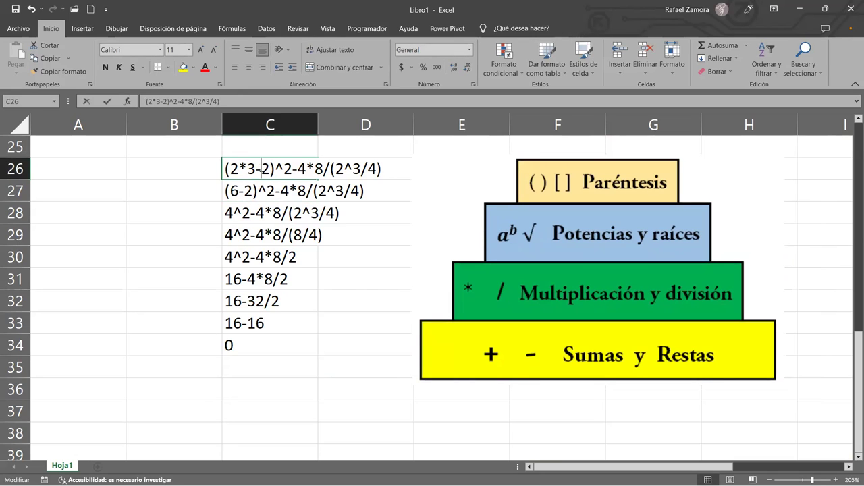
double_click(259, 169)
left_click_drag(268, 169, 226, 169)
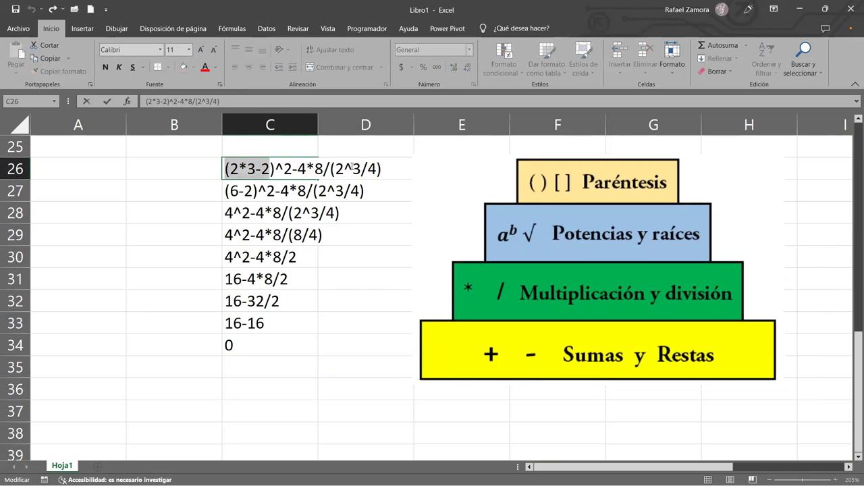
left_click_drag(334, 169, 382, 169)
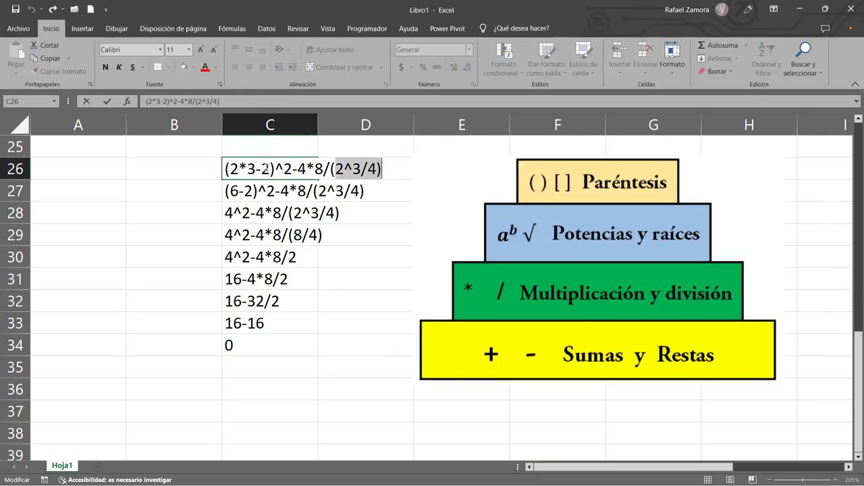
left_click_drag(275, 168, 199, 170)
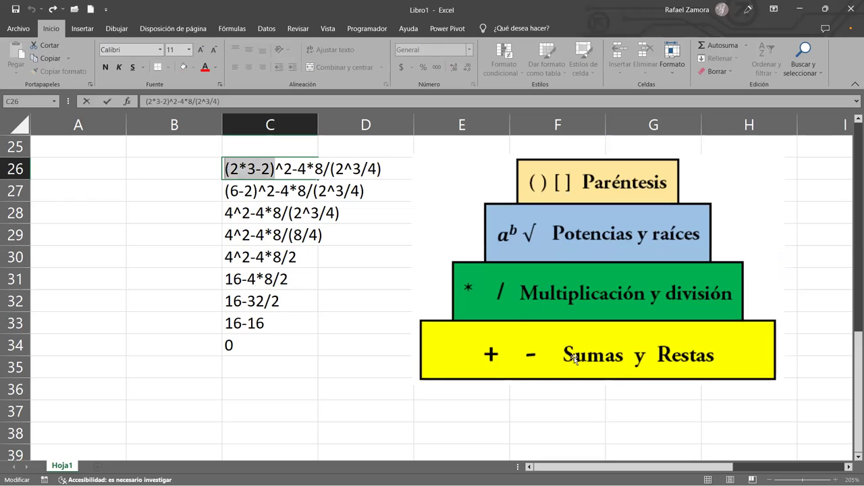
left_click(241, 191)
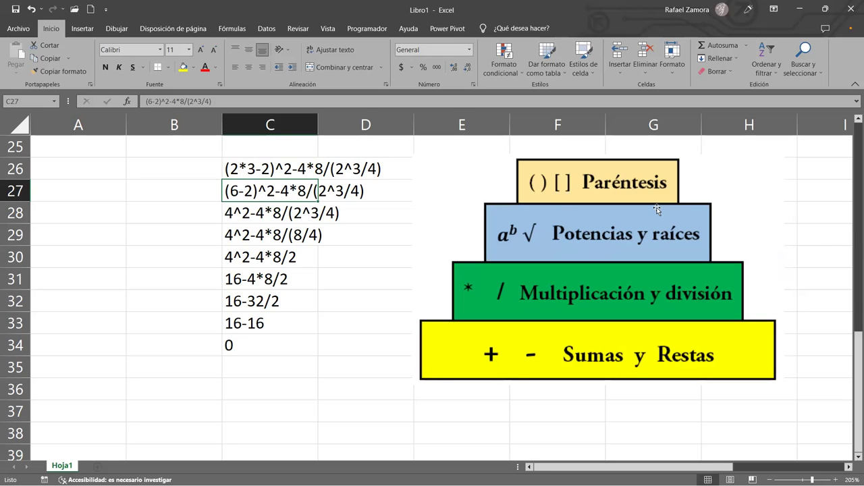
left_click(225, 209)
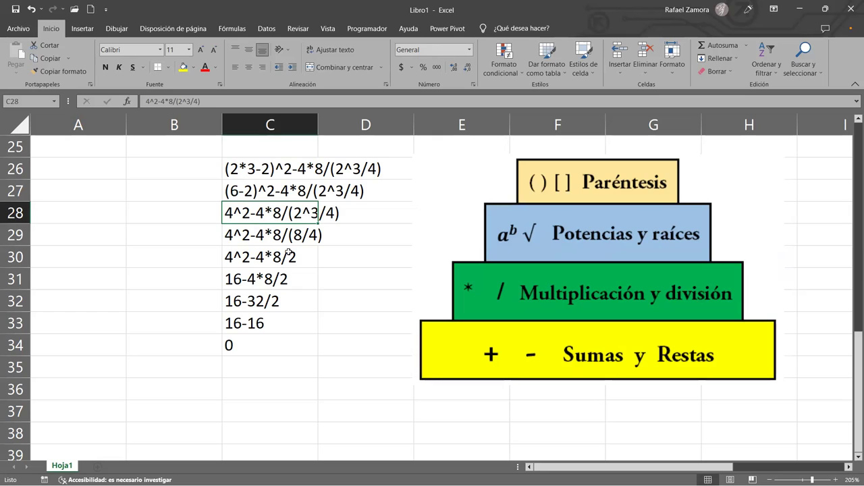
double_click(249, 238)
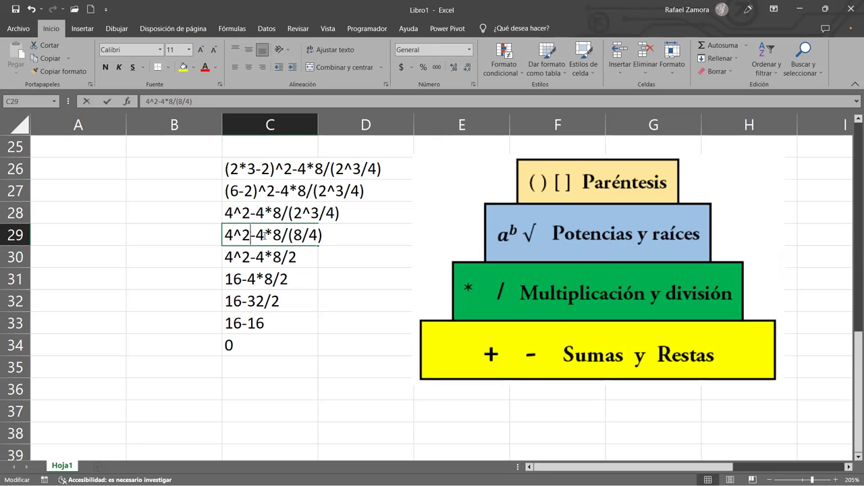
left_click_drag(291, 235, 147, 225)
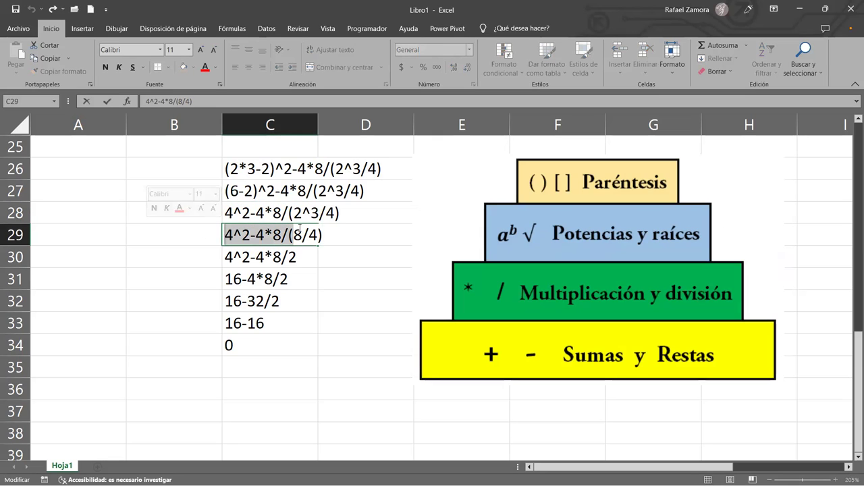
left_click_drag(292, 235, 323, 235)
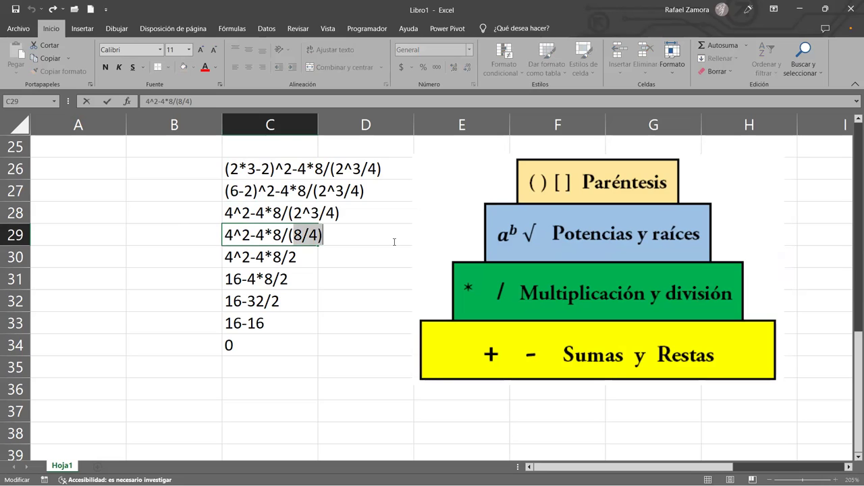
left_click(311, 213)
left_click_drag(293, 213, 319, 213)
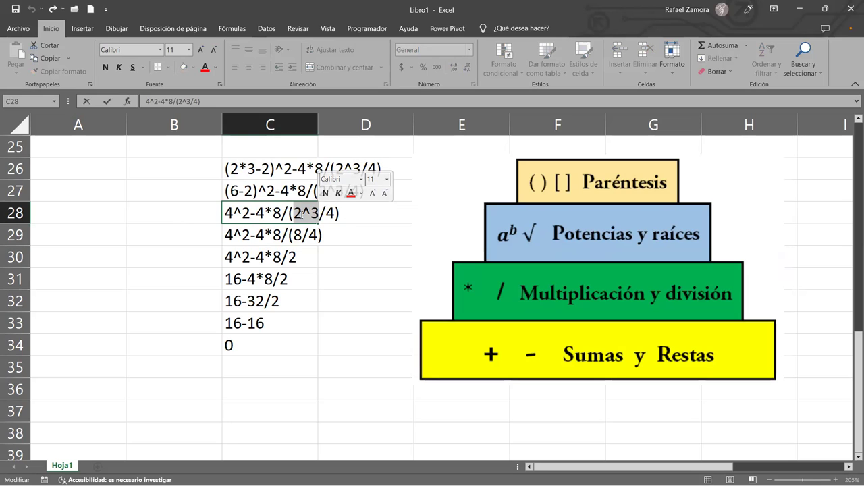
left_click_drag(301, 213, 310, 213)
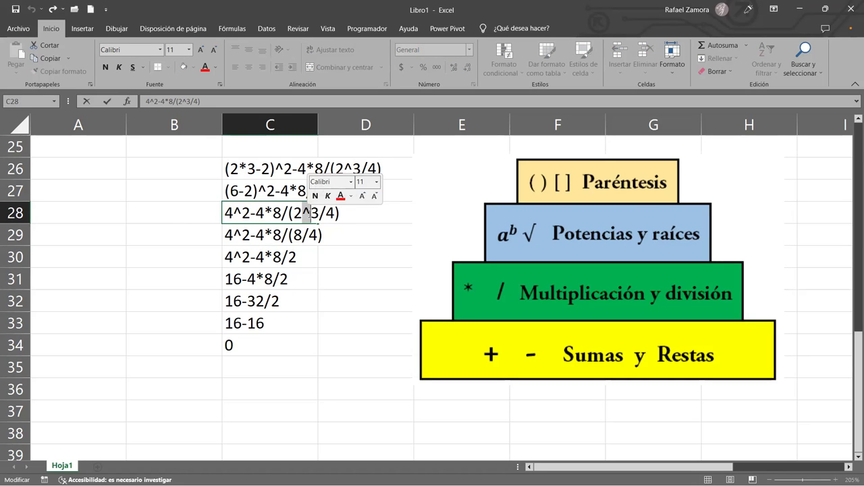
left_click(306, 226)
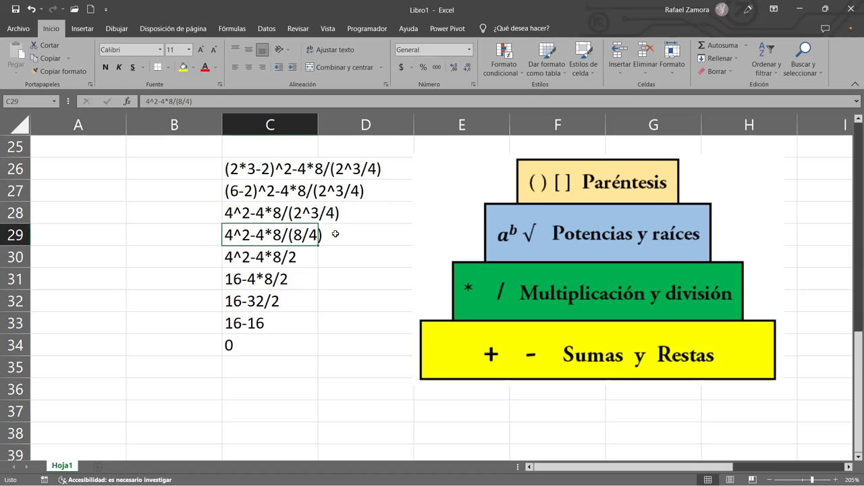
left_click(335, 234)
left_click(269, 255)
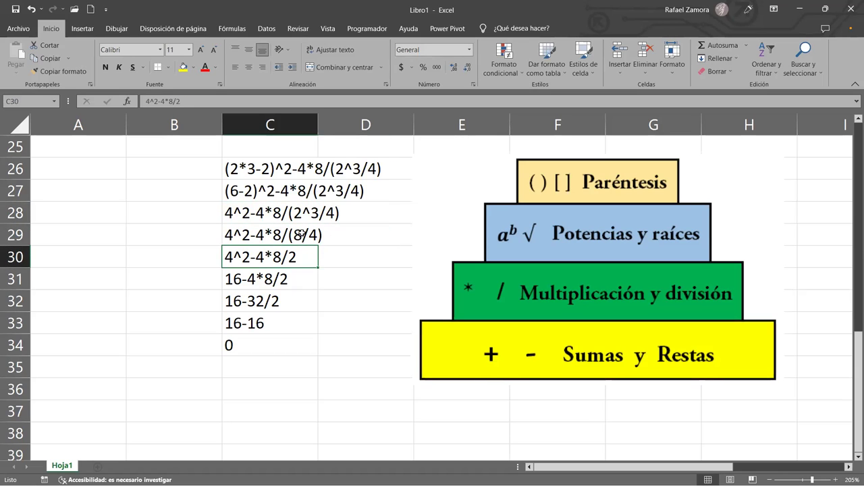
double_click(292, 257)
double_click(292, 256)
left_click_drag(115, 252, 107, 247)
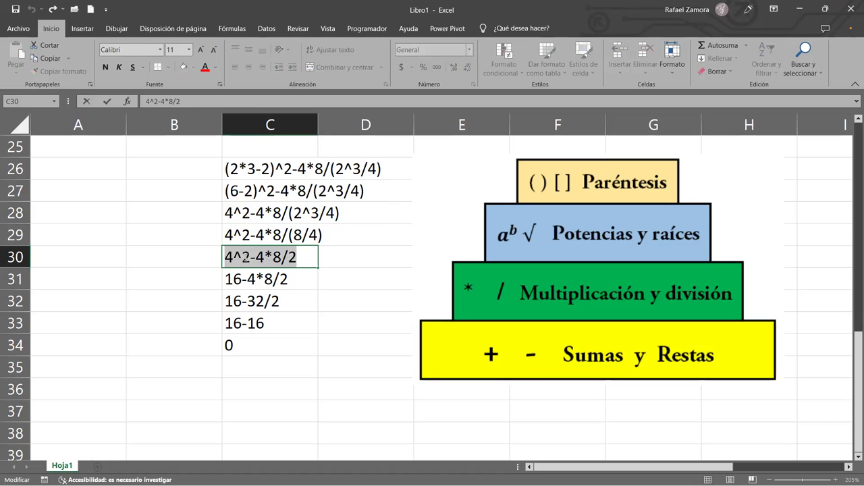
left_click_drag(251, 258, 218, 251)
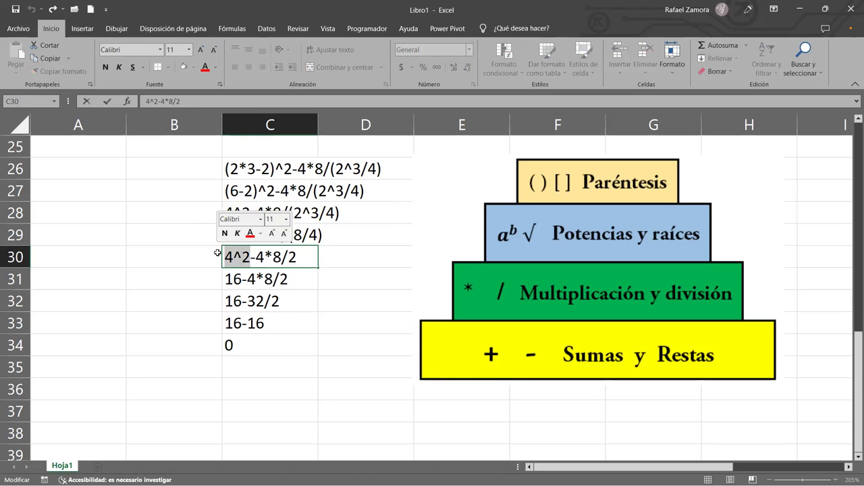
left_click(245, 279)
double_click(245, 278)
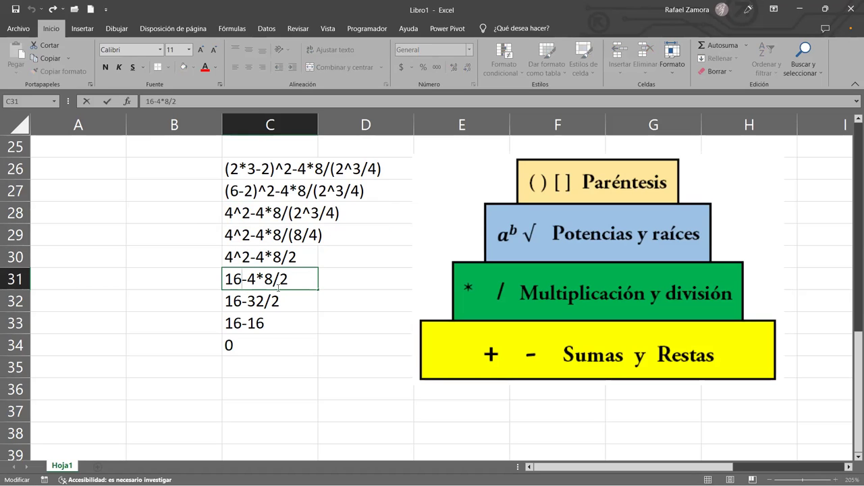
left_click_drag(274, 280, 249, 280)
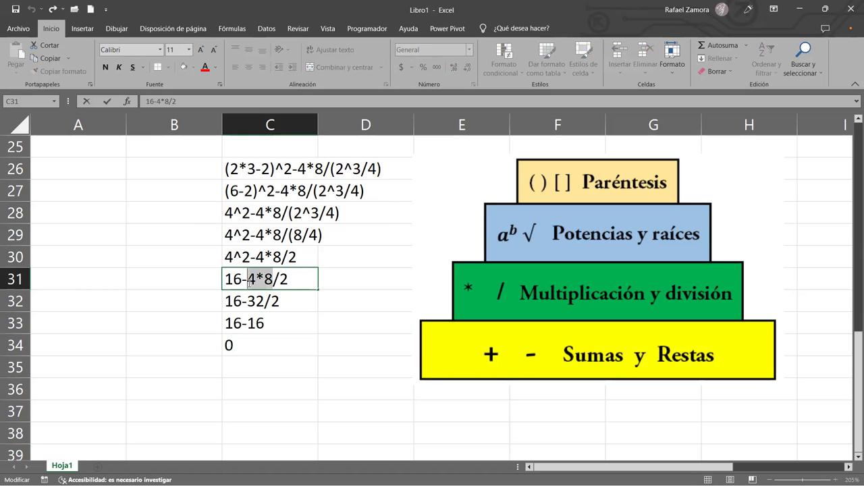
left_click(253, 304)
double_click(253, 304)
left_click_drag(247, 302, 282, 301)
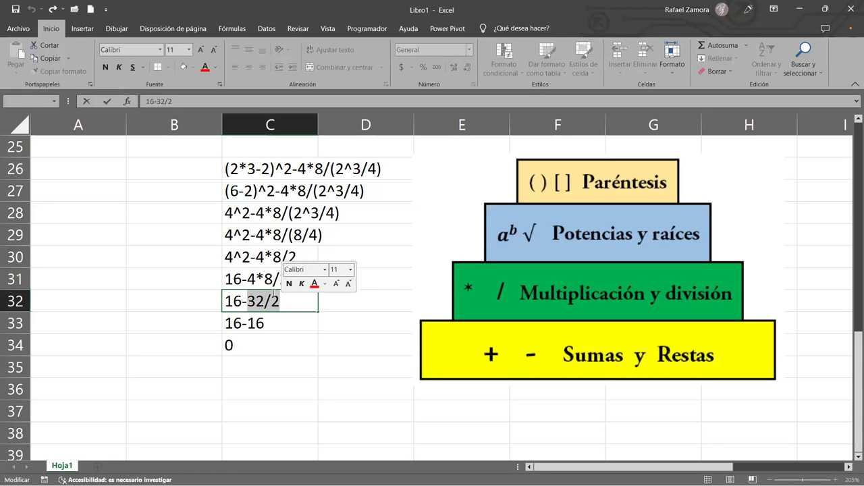
left_click(243, 322)
double_click(245, 323)
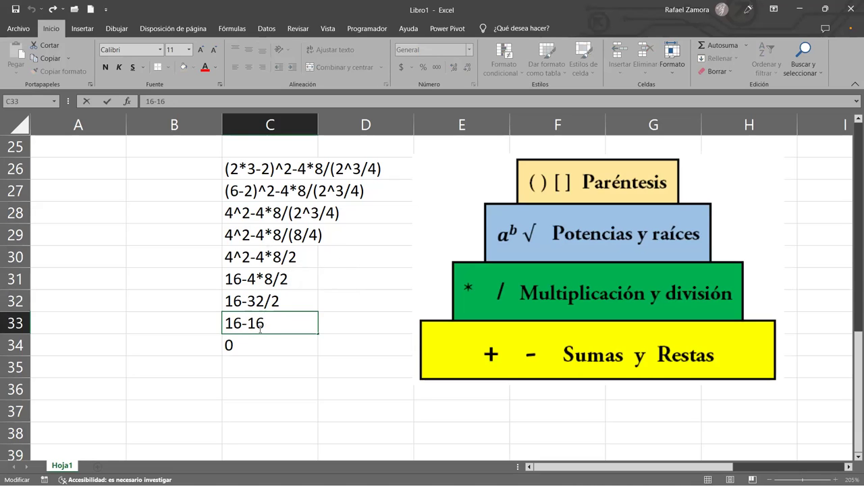
left_click(240, 345)
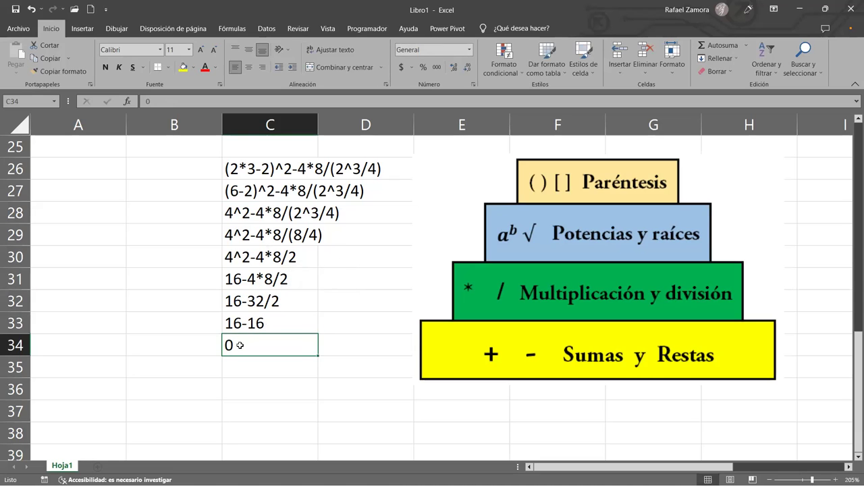
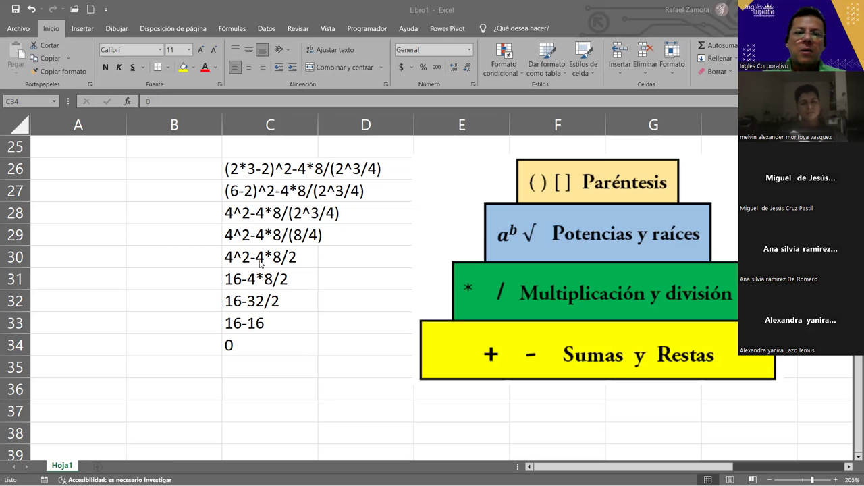
Inspect and edit the expression in C26 on Hoja1, cancelling so it stays unchanged.
key("alt+Tab")
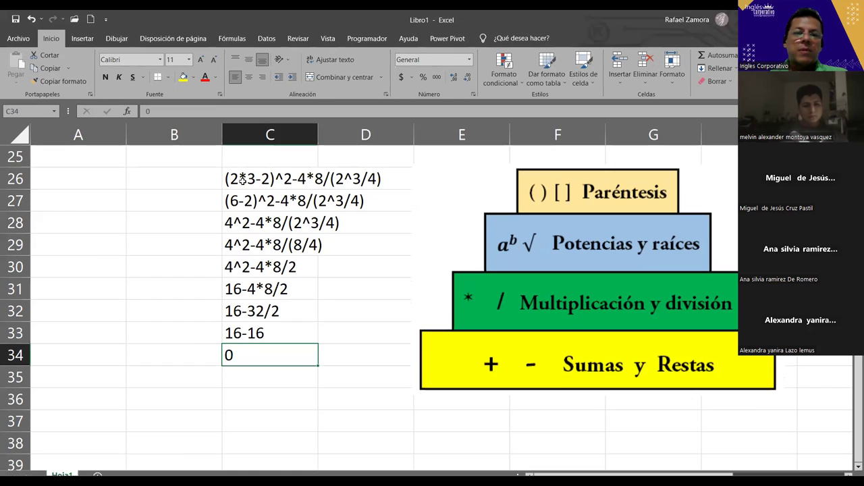
left_click(270, 169)
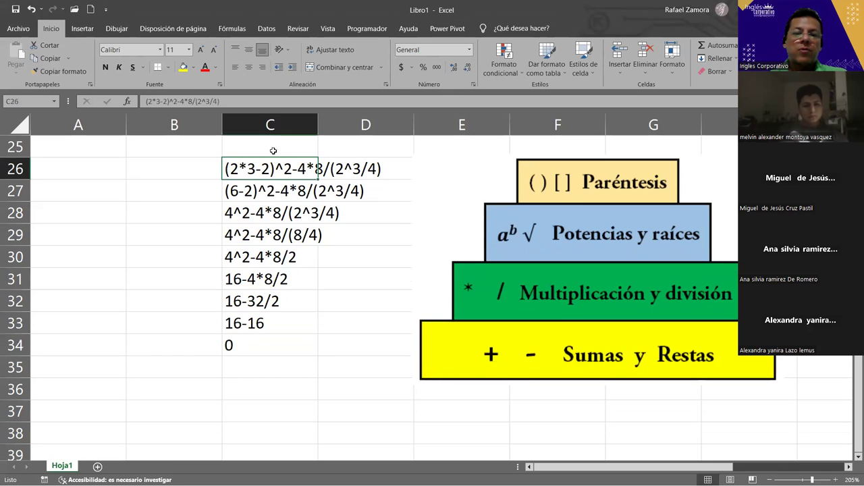
left_click(335, 273)
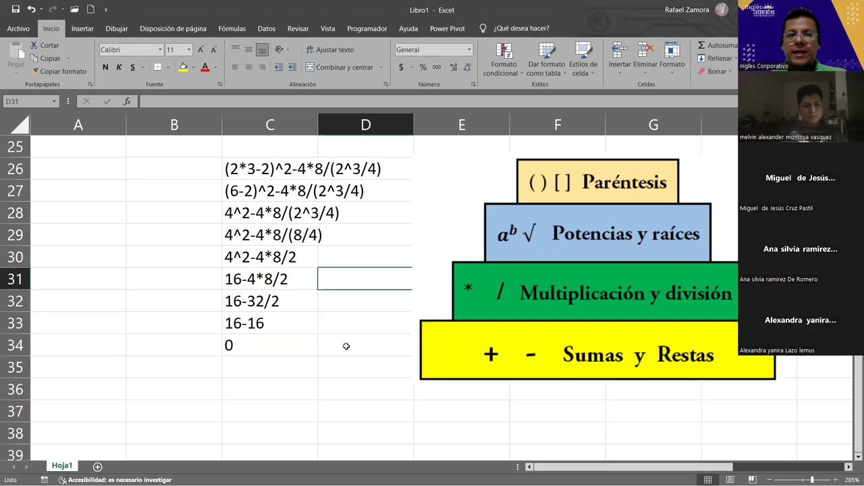
left_click(296, 351)
left_click(248, 162)
double_click(225, 168)
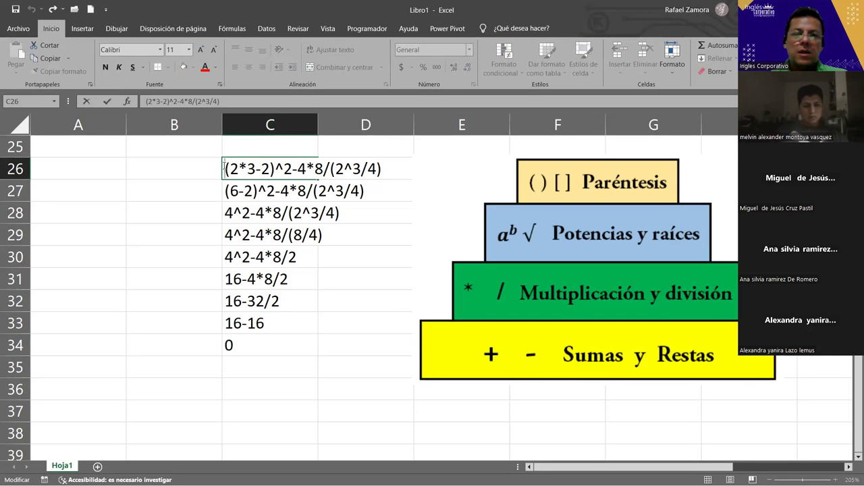
left_click_drag(224, 169, 382, 169)
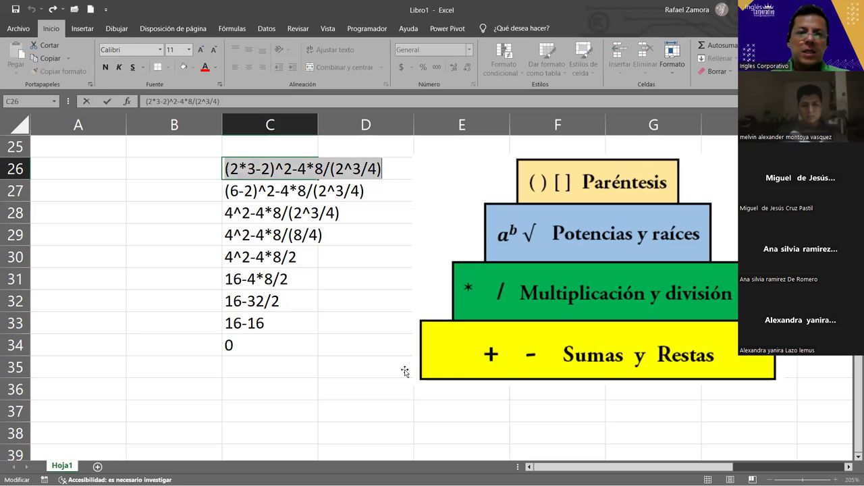
key("Delete")
key("Escape")
left_click(383, 325)
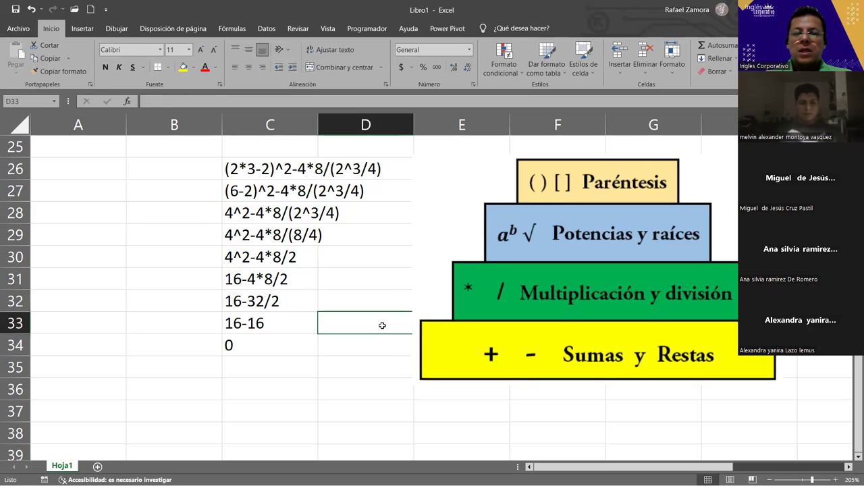
left_click(287, 170)
double_click(284, 169)
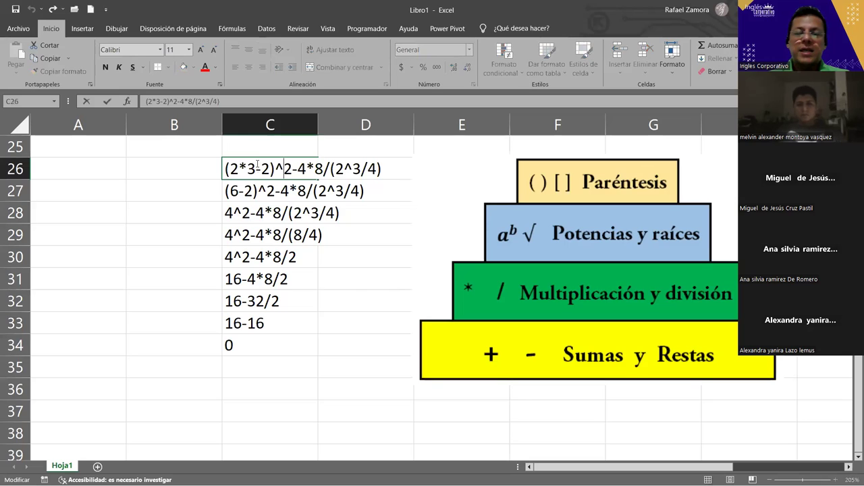
left_click(226, 169)
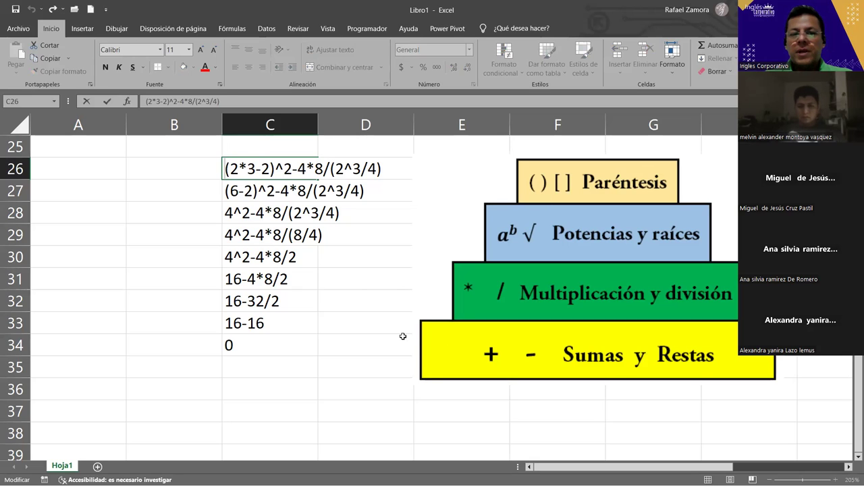
key("Escape")
left_click(343, 304)
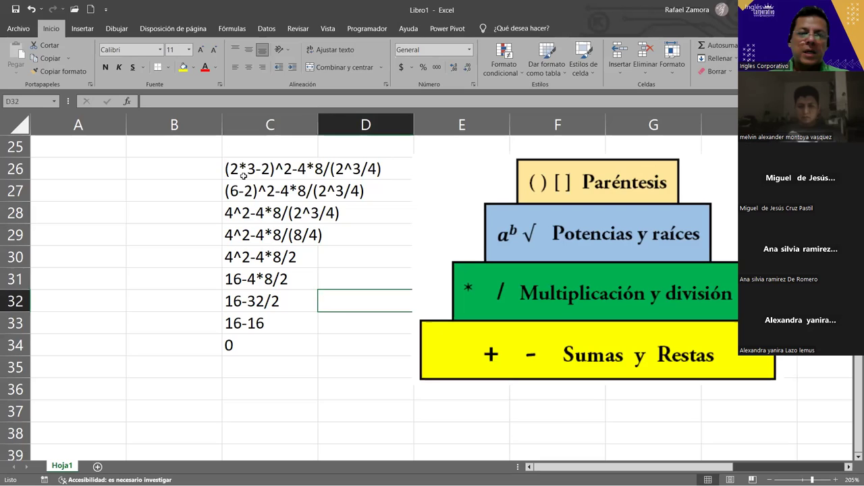
left_click(235, 170)
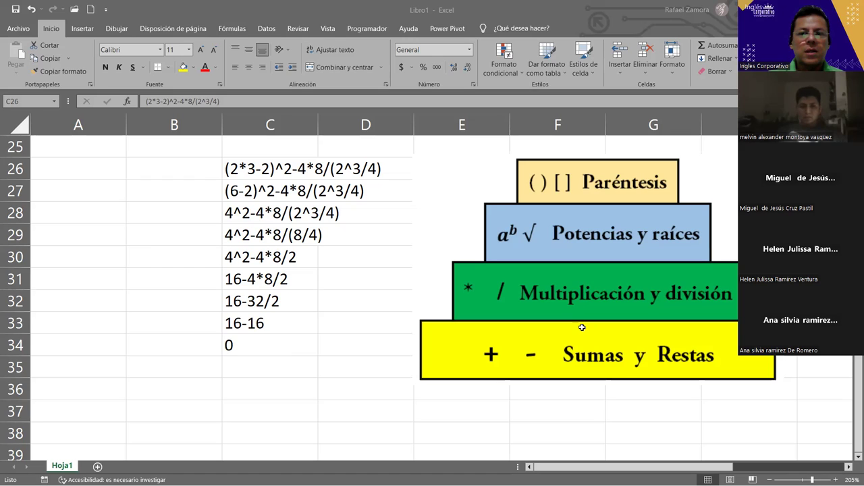
Start and cancel several entries in C26, then select the 16-4*8/2 expression in C31.
type("=")
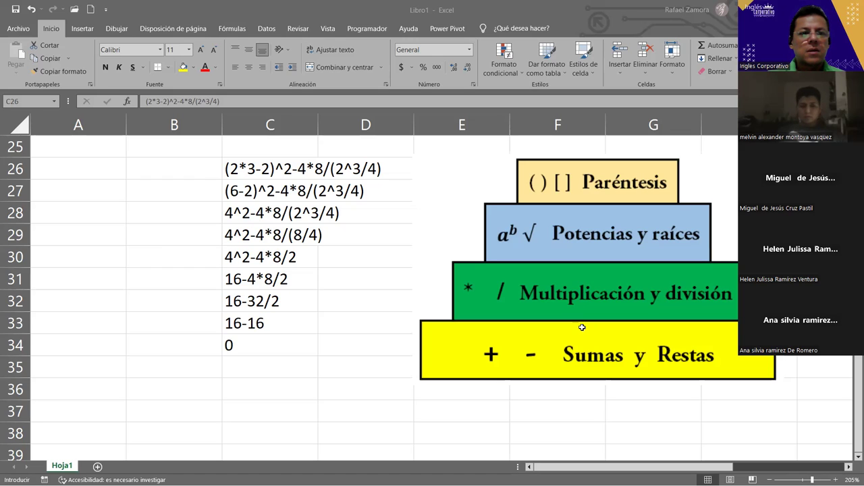
key("Escape")
key("Escape")
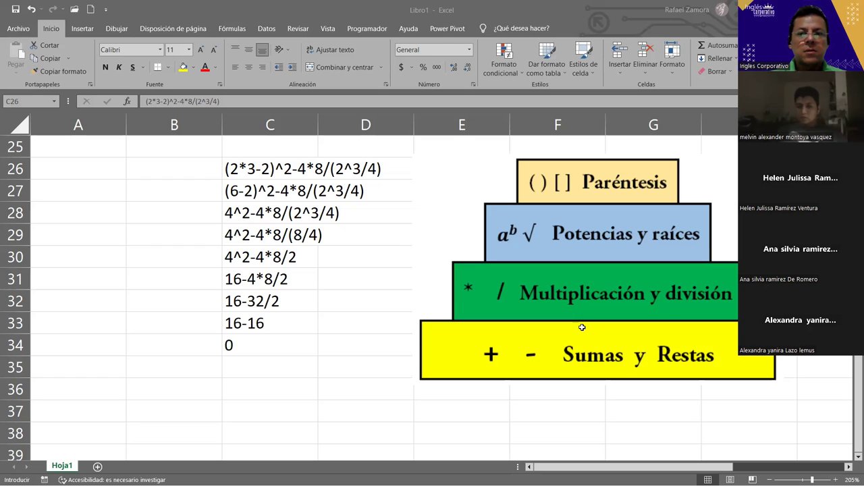
key("Escape")
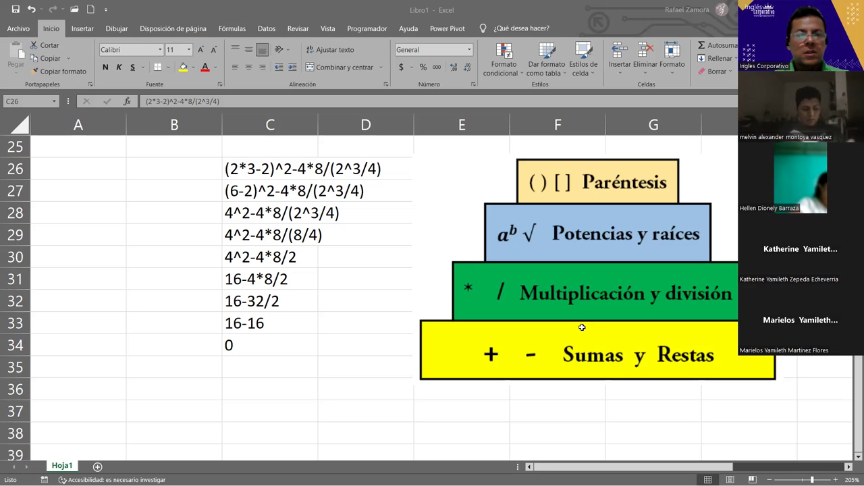
key("Escape")
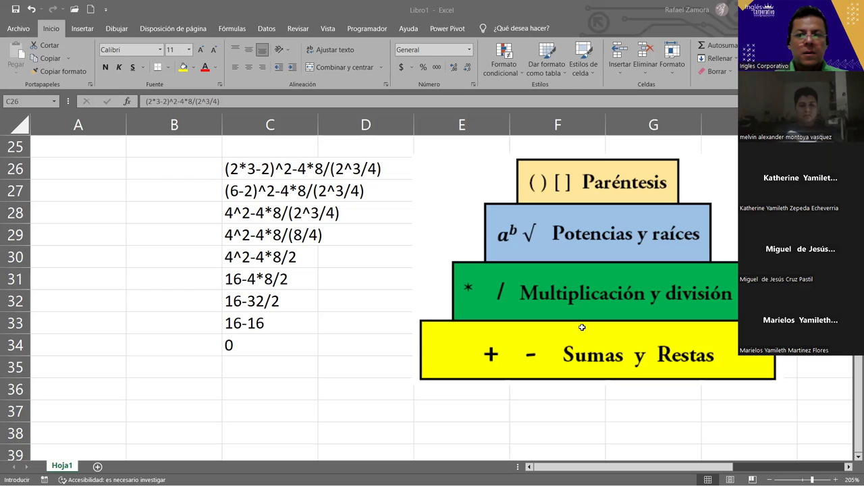
key("Escape")
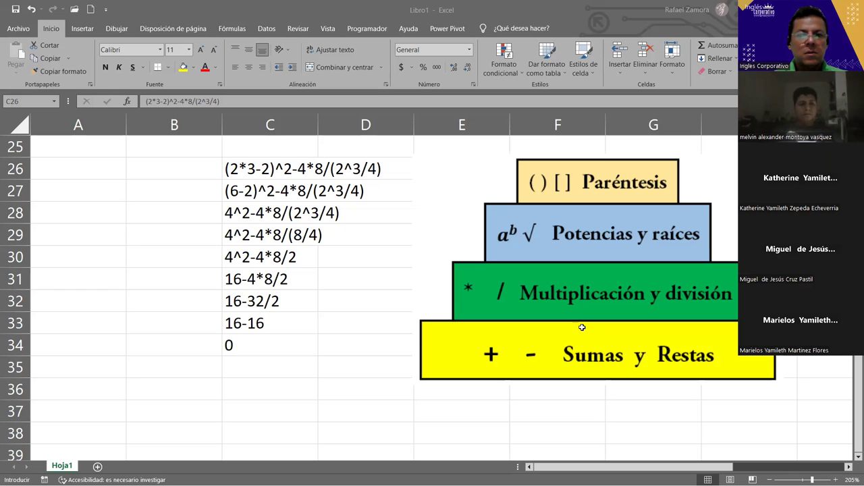
key("F2")
key("Escape")
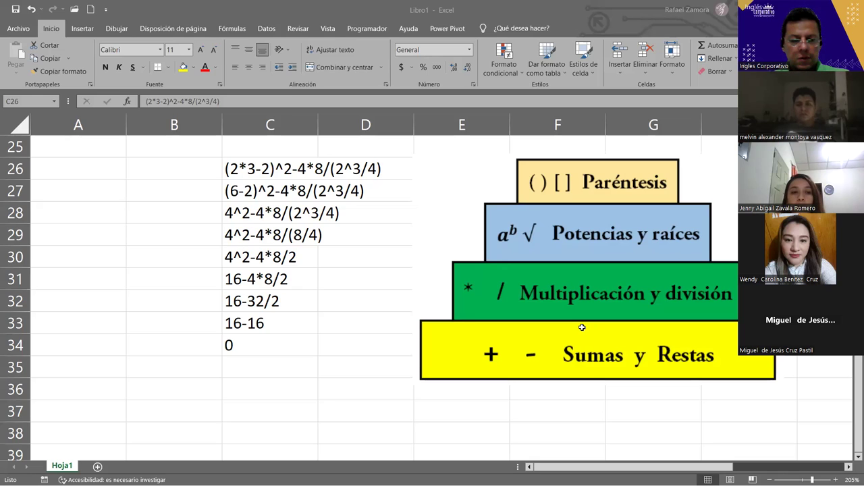
key("Escape")
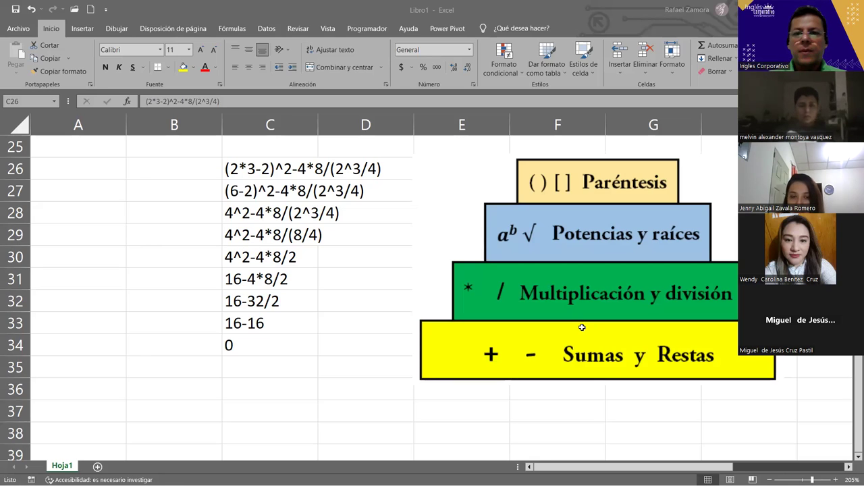
left_click(280, 169)
key("Down")
double_click(249, 168)
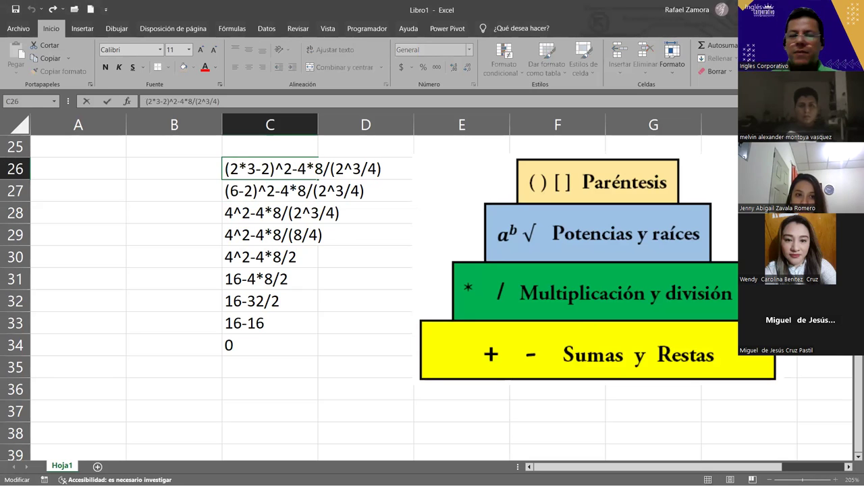
left_click(264, 286)
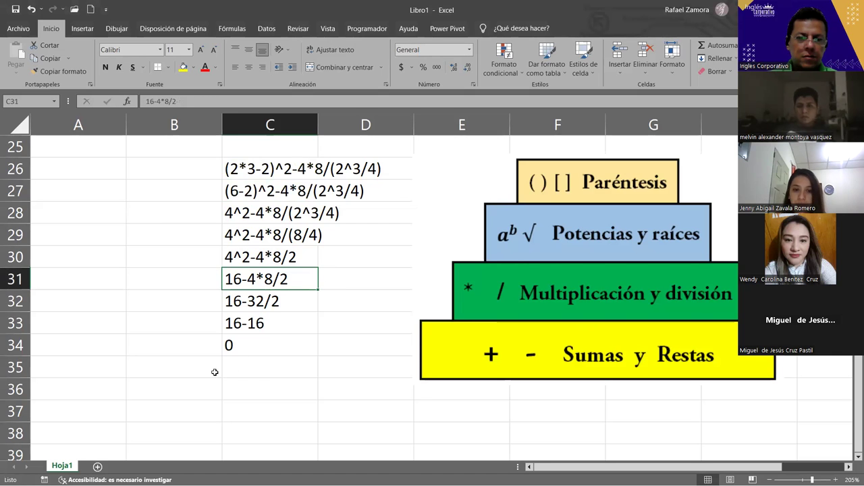
Scroll through Hoja1 and add a new blank sheet, Hoja2.
scroll(141, 382, "down", 2, "ctrl")
scroll(160, 359, "down", 4)
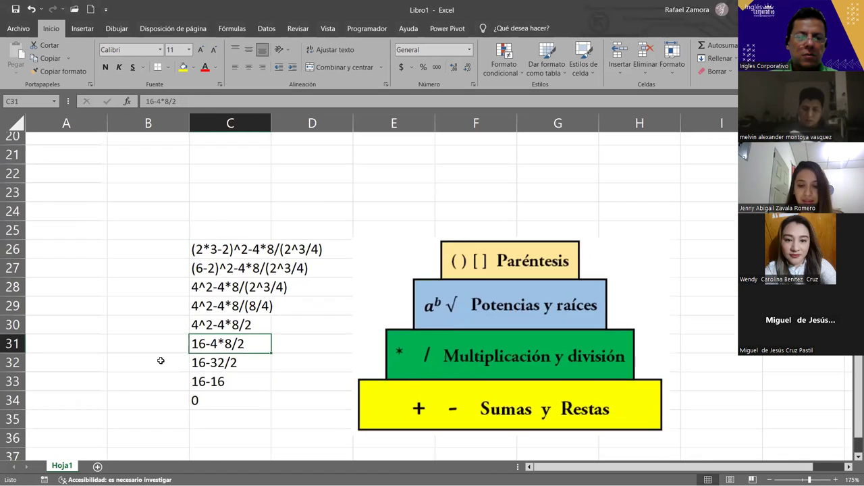
scroll(168, 355, "up", 3)
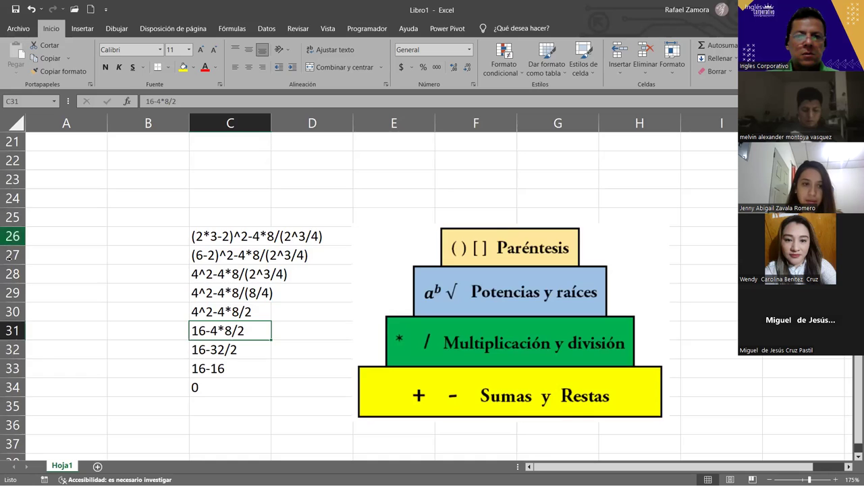
scroll(101, 253, "up", 3)
scroll(101, 254, "down", 6)
scroll(102, 253, "up", 2)
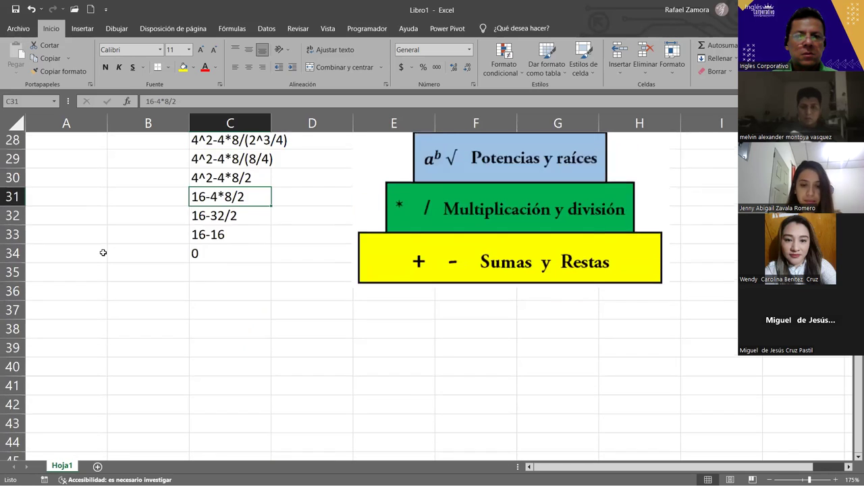
left_click(97, 466)
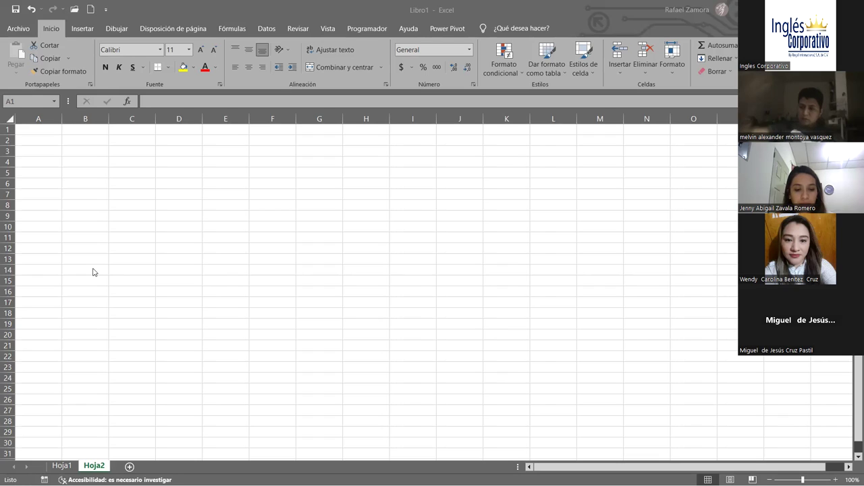
Paste the sales table picture near E11 and crop off the two summary tables on its right.
left_click(225, 238)
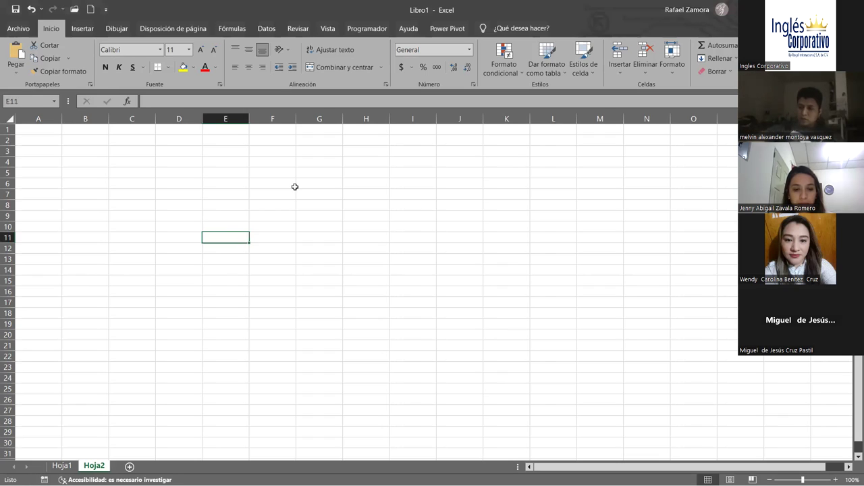
key("ctrl+v")
left_click_drag(333, 224, 239, 147)
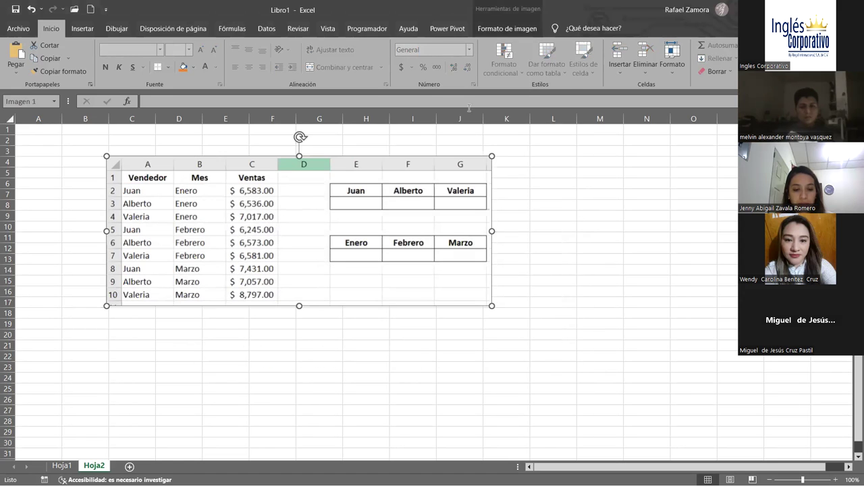
left_click(510, 29)
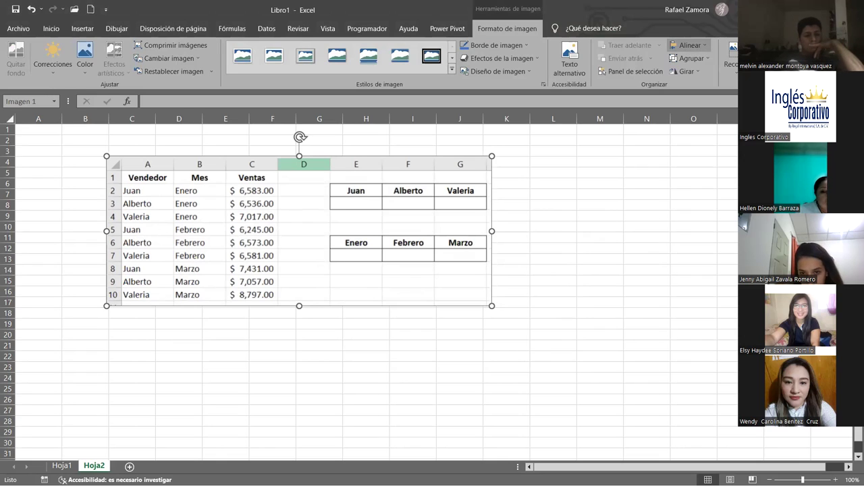
left_click(731, 54)
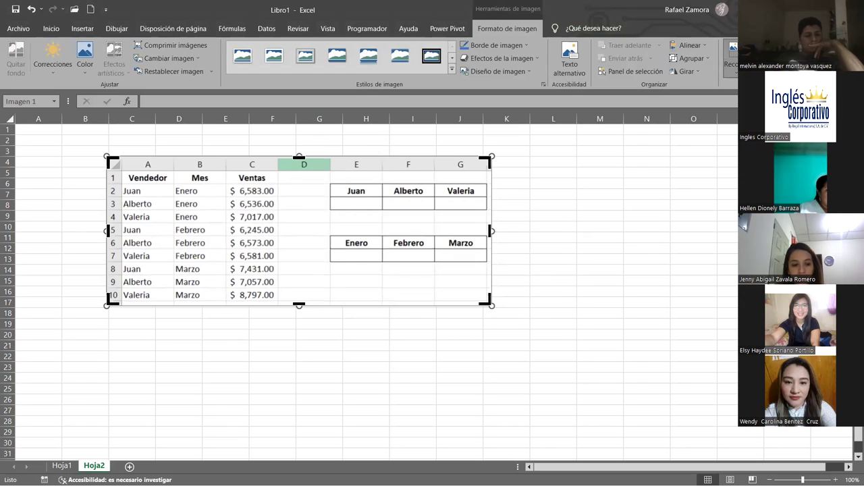
left_click_drag(491, 231, 277, 248)
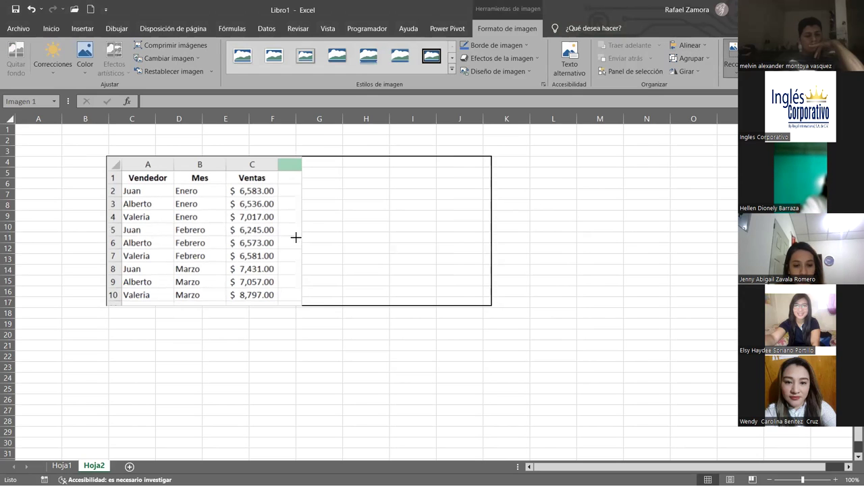
left_click(319, 342)
Enlarge the cropped picture toward row 24 and move it near column A.
left_click(236, 299)
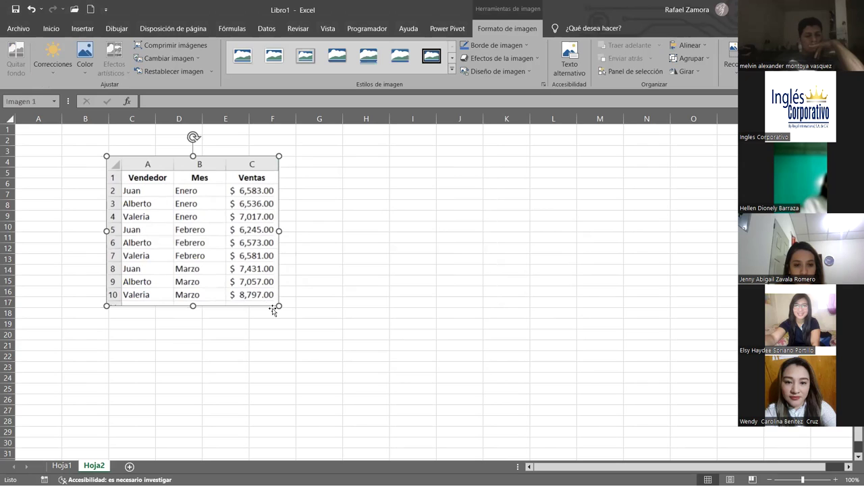
mouse_move(278, 307)
left_mouse_down()
mouse_move(354, 392)
mouse_move(370, 389)
left_mouse_up()
left_click_drag(337, 331, 278, 312)
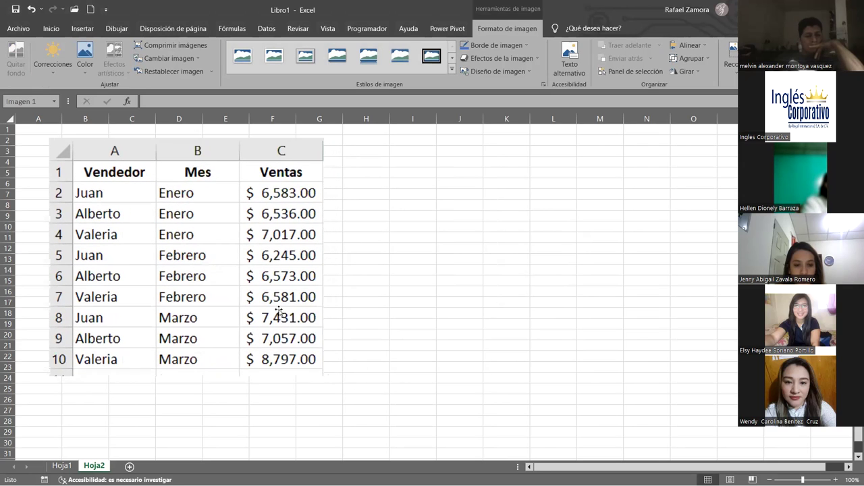
left_click(449, 256)
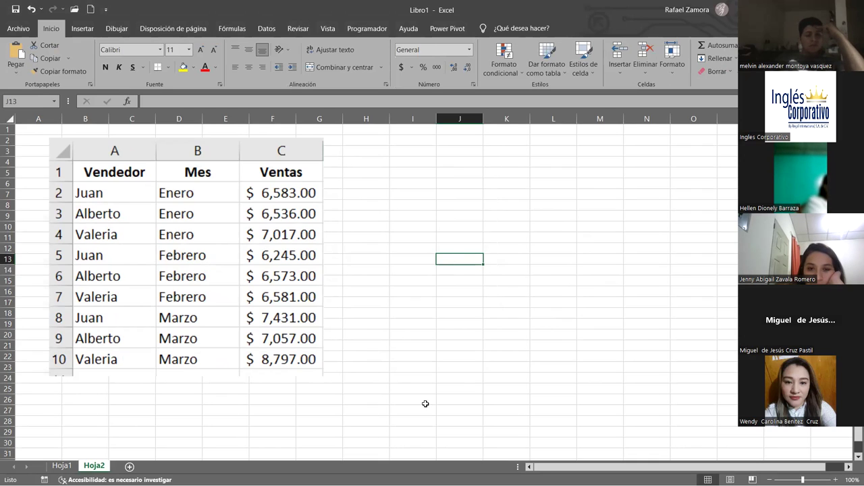
Move the sales-table picture right so it spans columns F to K, rows 2 to 23.
key("alt+Tab")
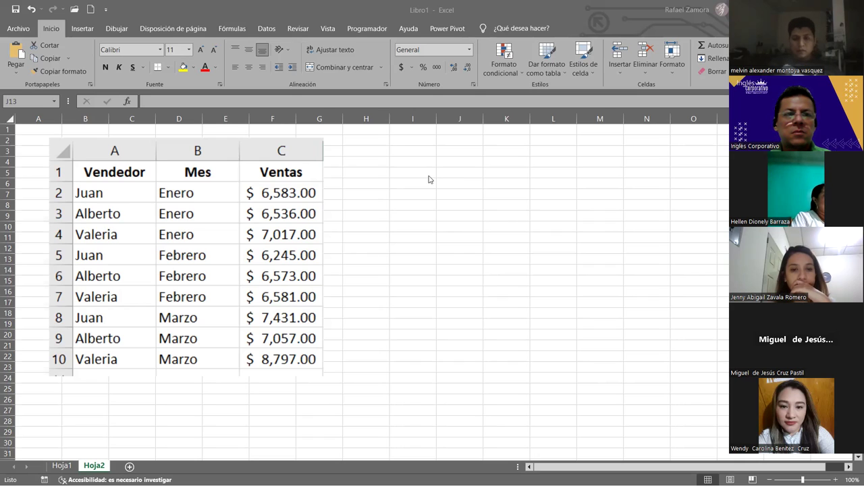
left_click(393, 181)
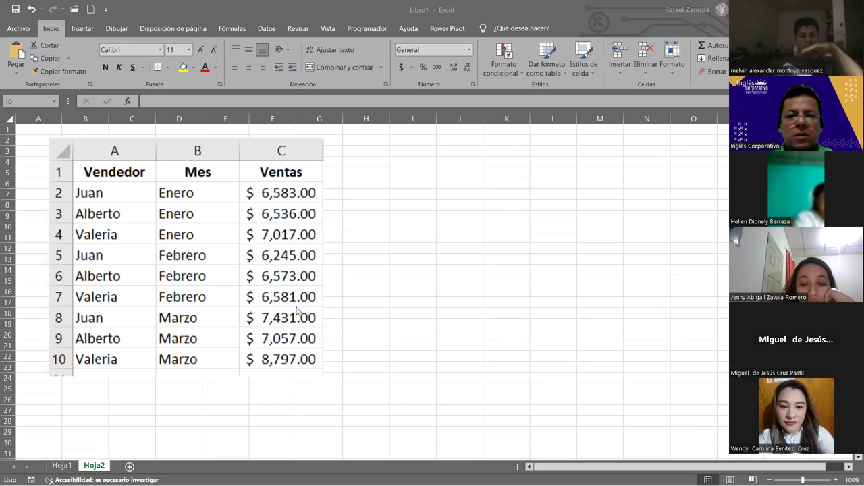
mouse_move(150, 205)
left_mouse_down()
mouse_move(276, 232)
mouse_move(355, 205)
left_mouse_up()
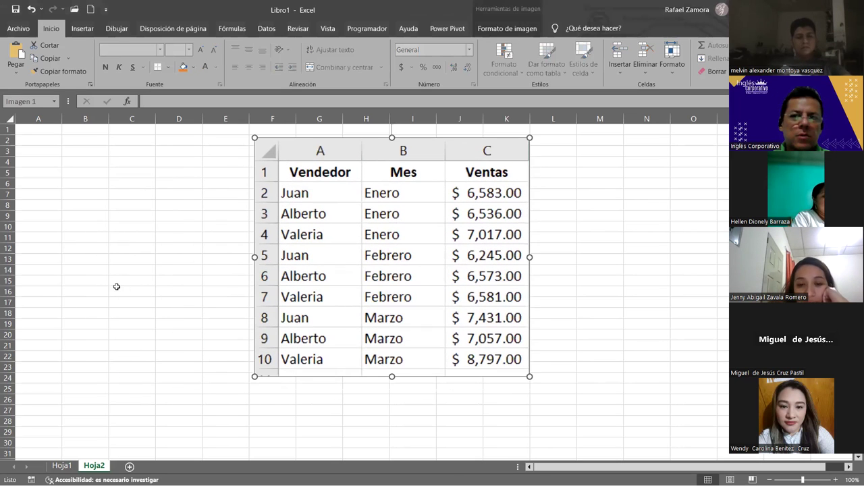
left_click(83, 212)
Enter headers Vendedor, Mes, Ventas in A1:C1 and vendors Juan, Alberto, Valeria in A2:A4.
left_click(50, 127)
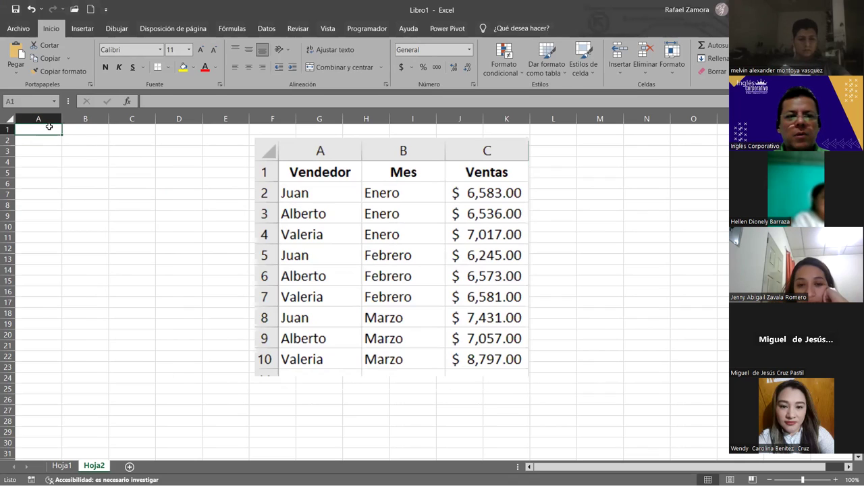
type("Vendedo")
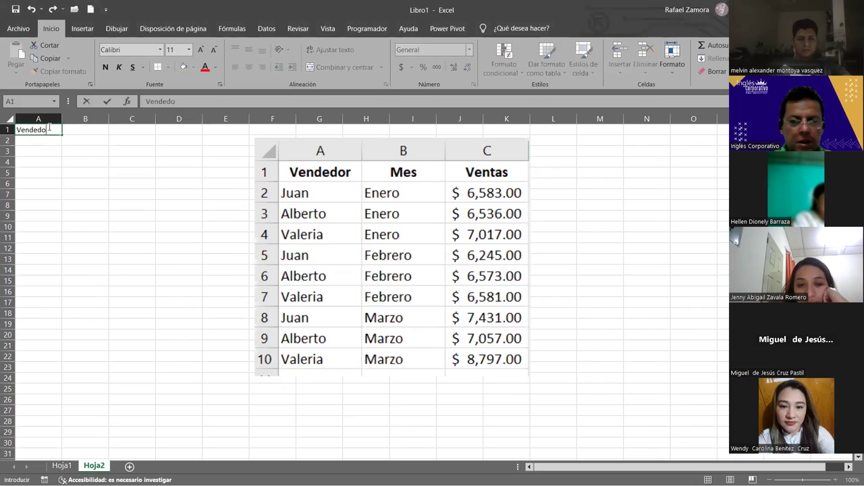
key("Tab")
type("Mes")
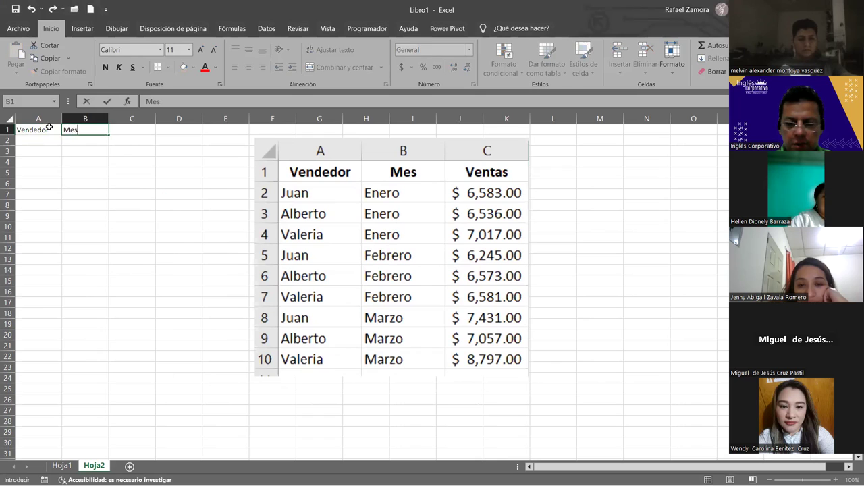
key("Tab")
type("Ventas")
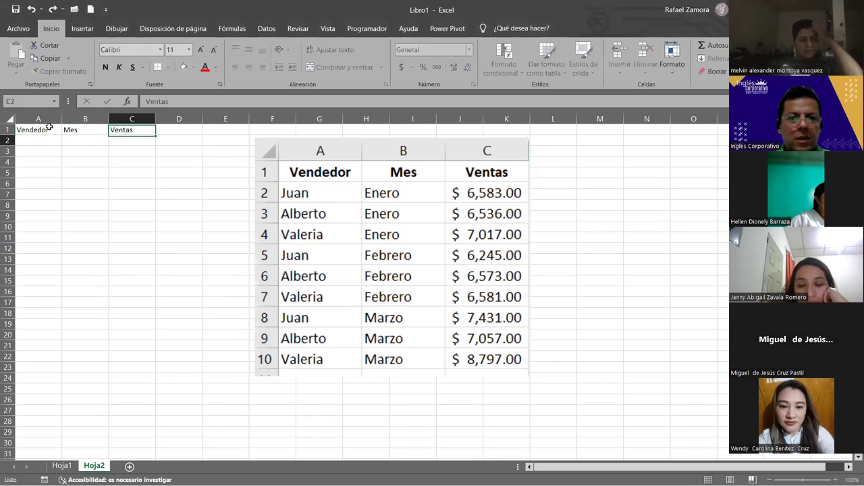
key("Down")
left_click(40, 139)
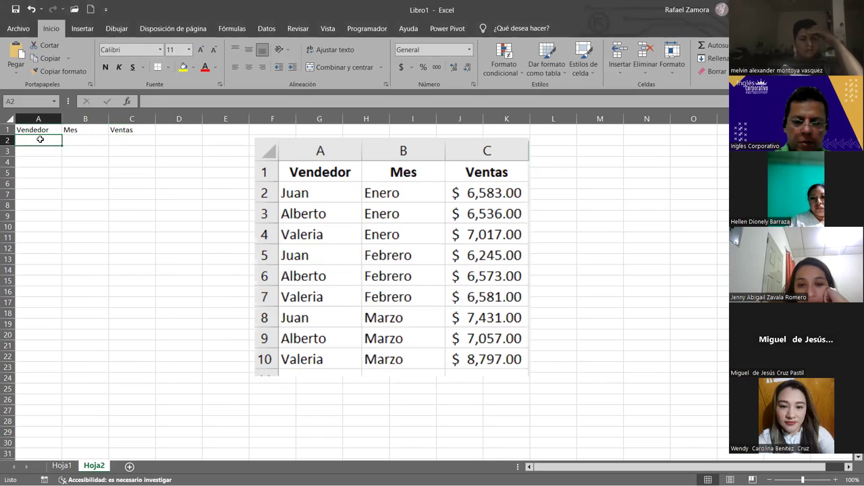
type("Juan")
key("Return")
type("Alberto")
key("Return")
type("Valeria")
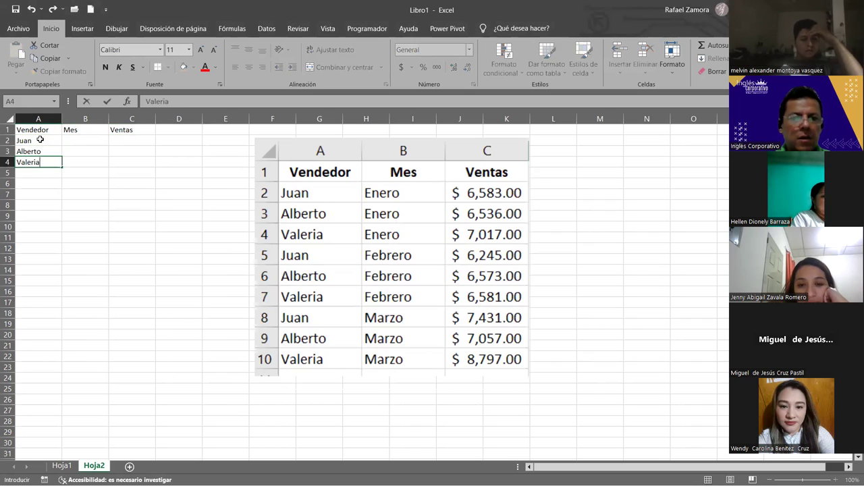
key("Return")
Copy the three vendor names into A5:A7 and A8:A10, then start typing Enero in B2.
left_click_drag(40, 139, 37, 162)
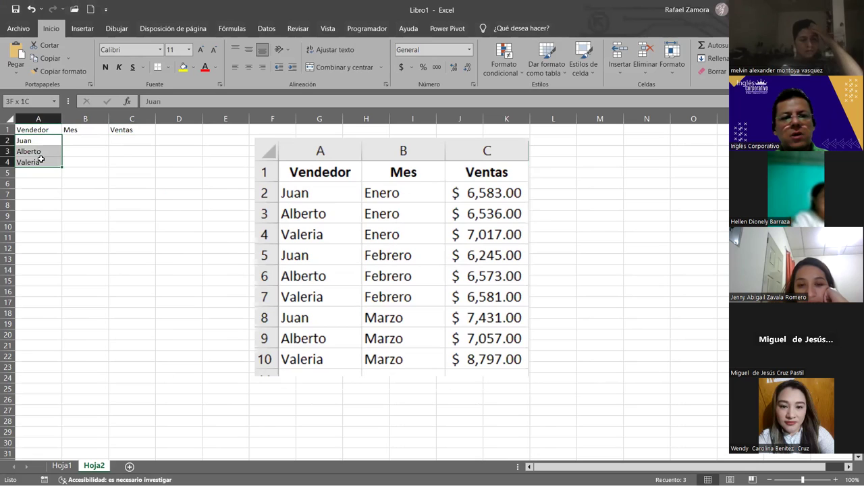
key("ctrl+c")
left_click(40, 178)
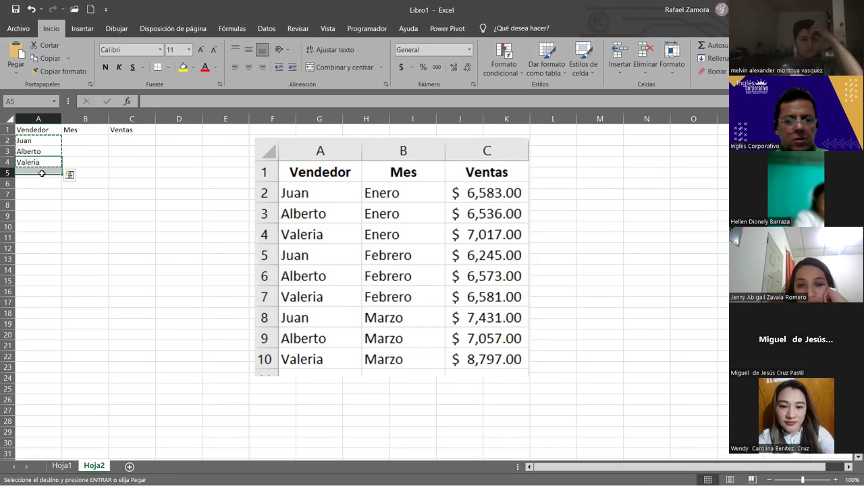
key("ctrl+v")
left_click(42, 203)
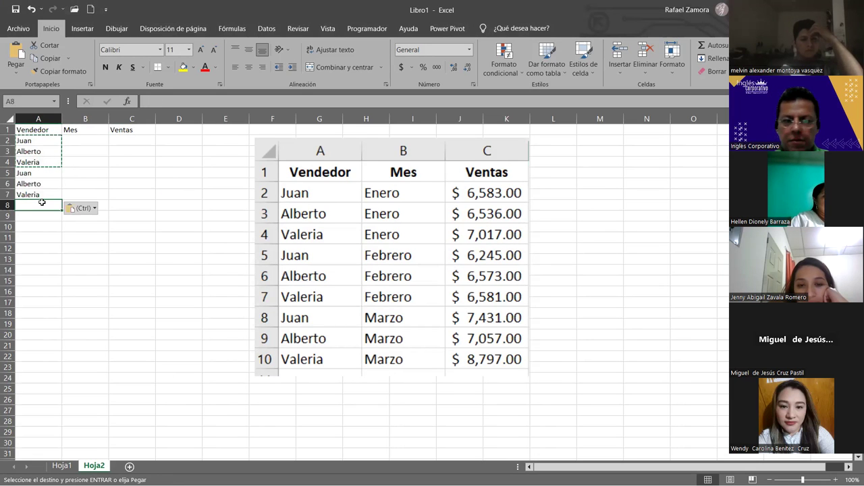
key("Return")
left_click(101, 140)
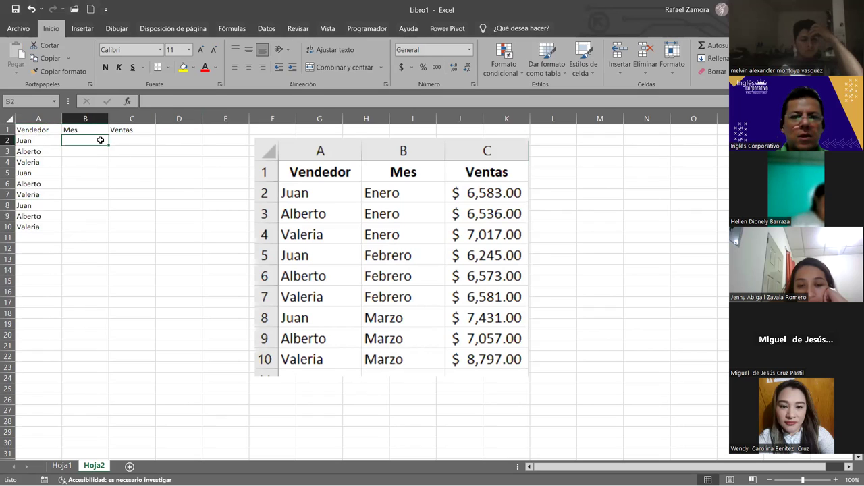
type("Enero")
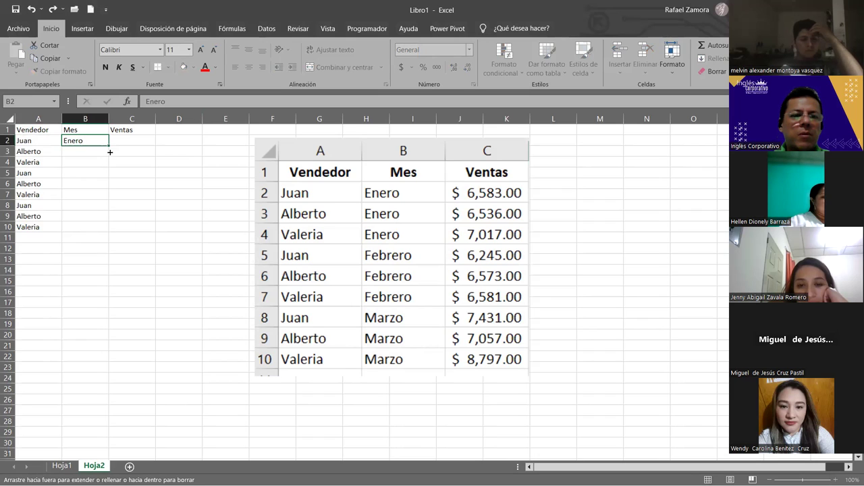
Fill Enero down through B4 using the Copiar celdas AutoFill option.
left_click_drag(110, 145, 108, 166)
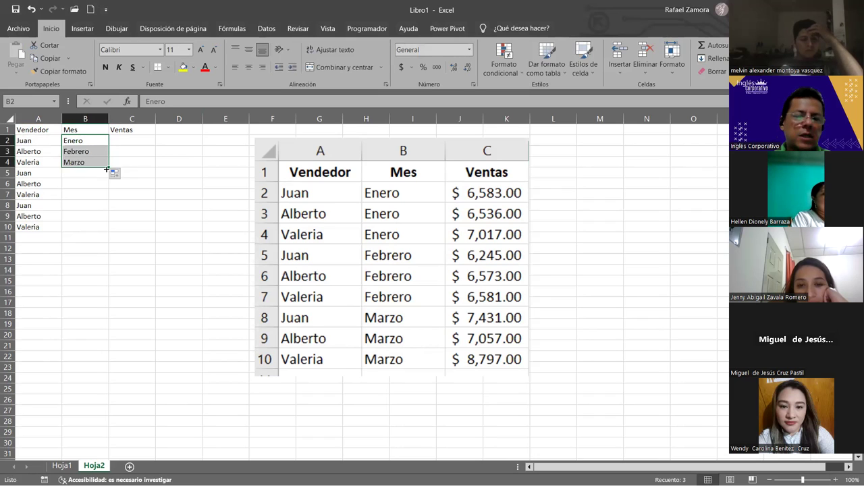
left_click(117, 176)
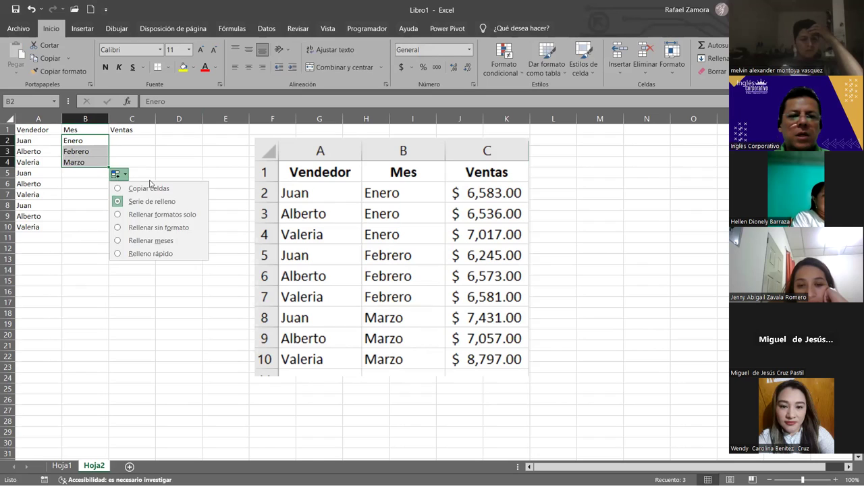
left_click(148, 187)
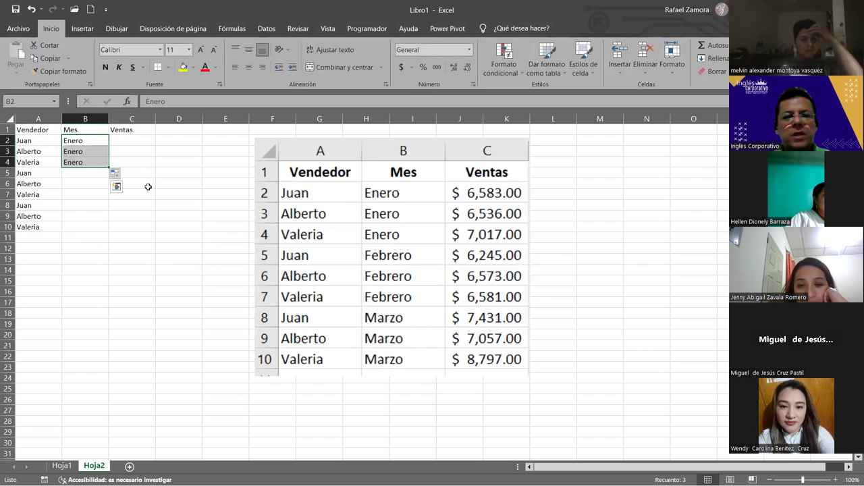
Enter Febrero in B5, B6 and B7.
left_click(74, 173)
type("Feb")
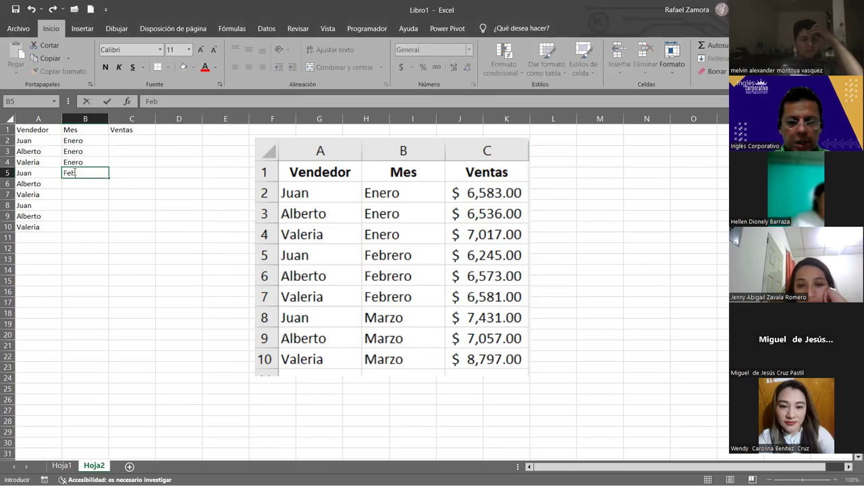
type("rero")
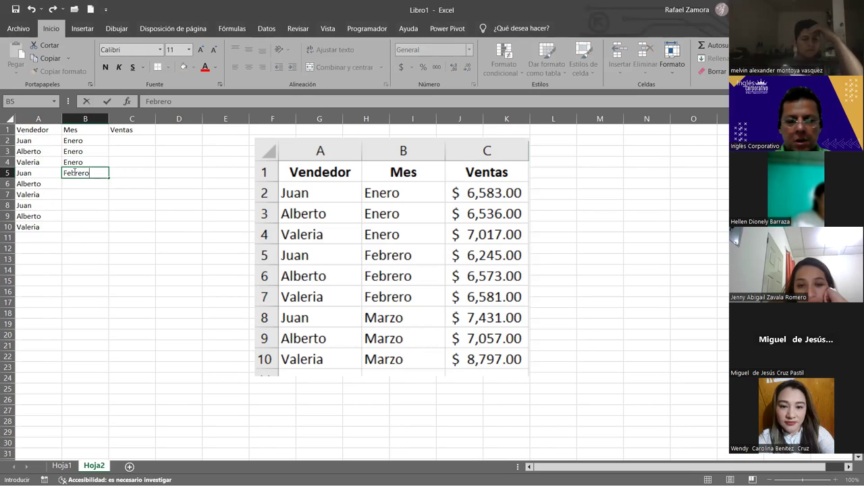
key("Return")
type("F")
key("Return")
type("f")
key("Return")
Enter Marzo in B8, B9 and B10, fixing a mistyped entry in B9.
type("Marzo")
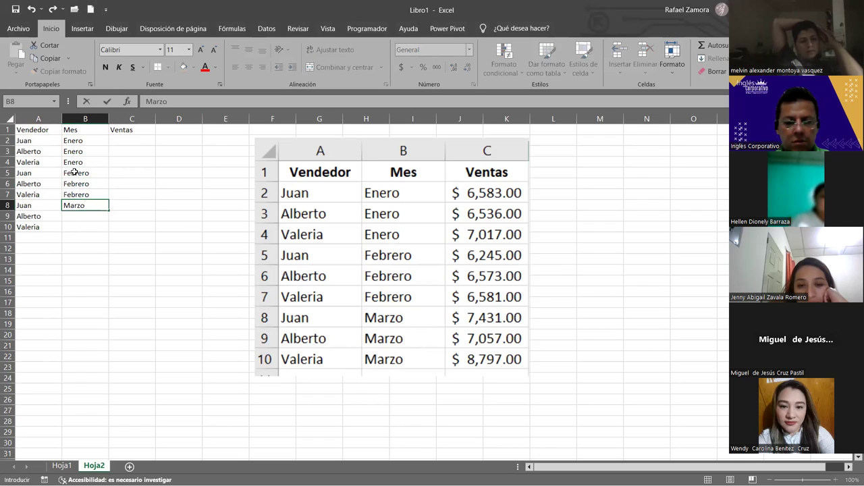
key("Return")
type("m")
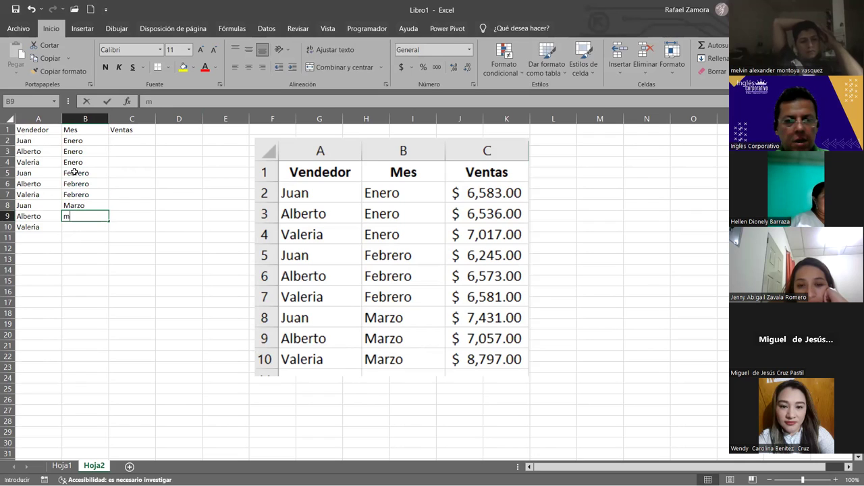
key("BackSpace")
key("BackSpace")
key("BackSpace")
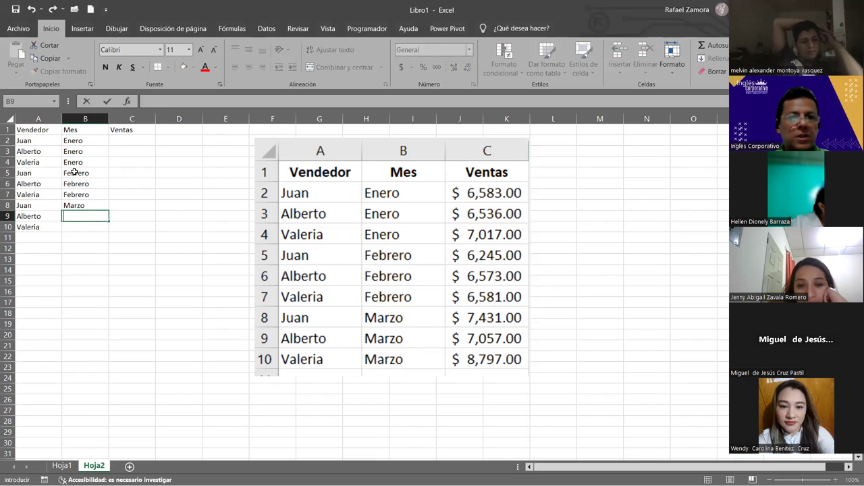
type("Marzo")
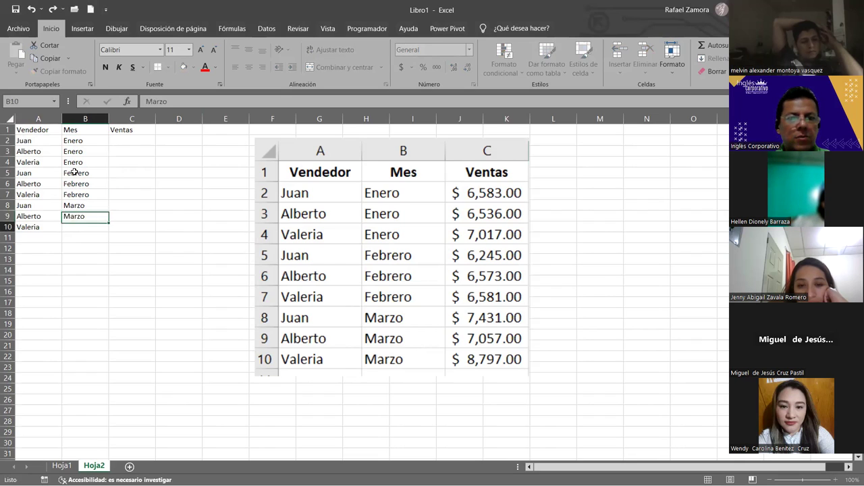
key("Return")
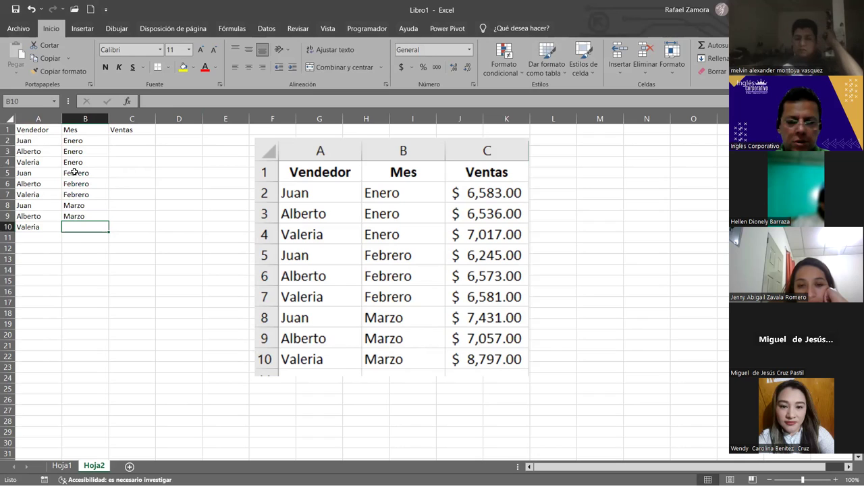
type("M")
key("Return")
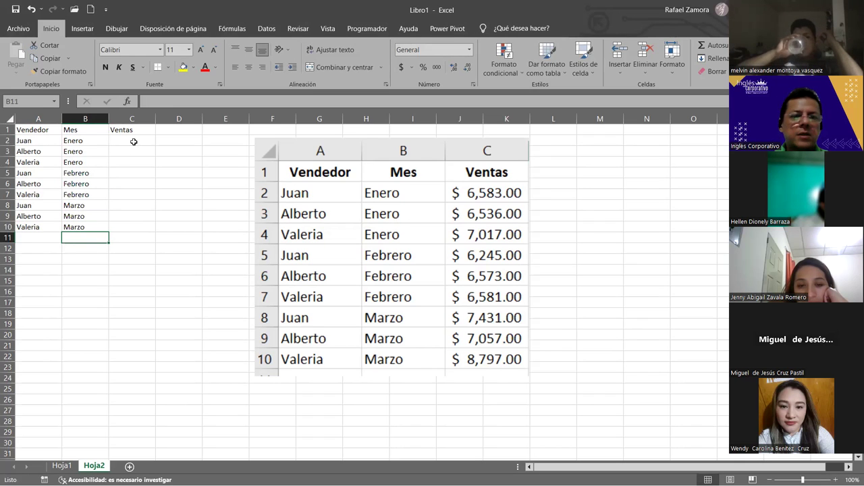
Give C2:C10 accounting currency format and move the reference picture closer to the data.
left_click_drag(132, 140, 116, 226)
left_click(402, 68)
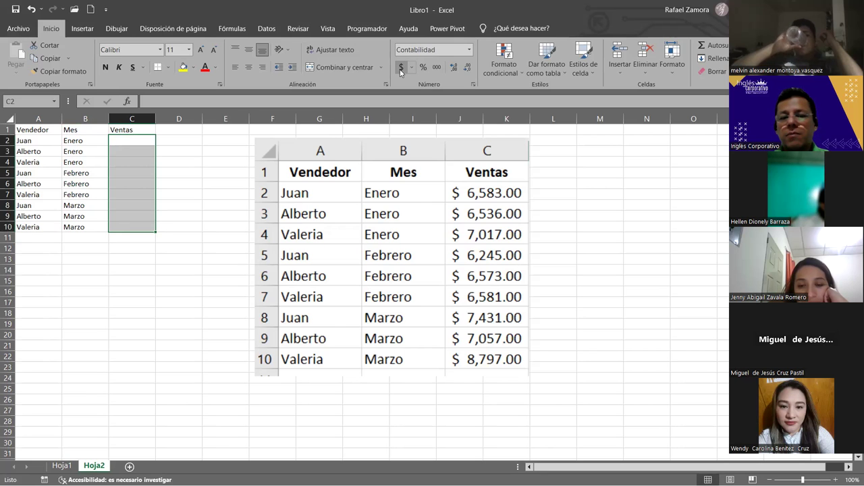
left_click(142, 142)
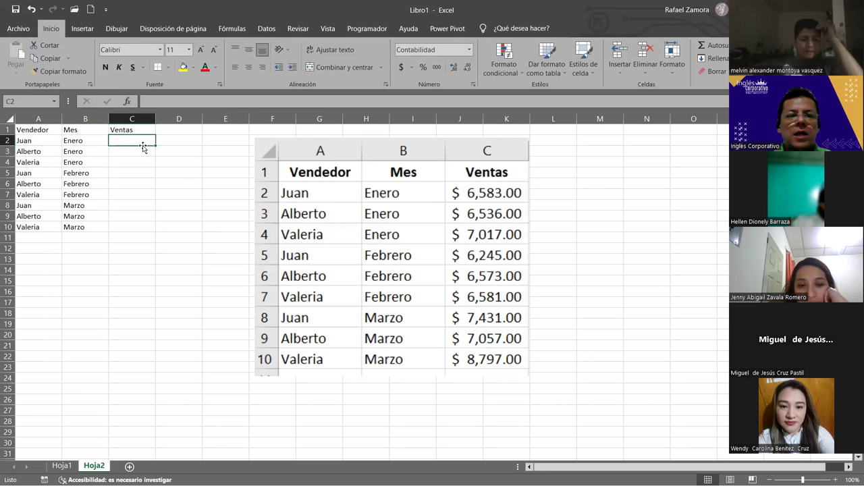
scroll(148, 230, "up", 1, "ctrl")
scroll(147, 230, "up", 2, "ctrl")
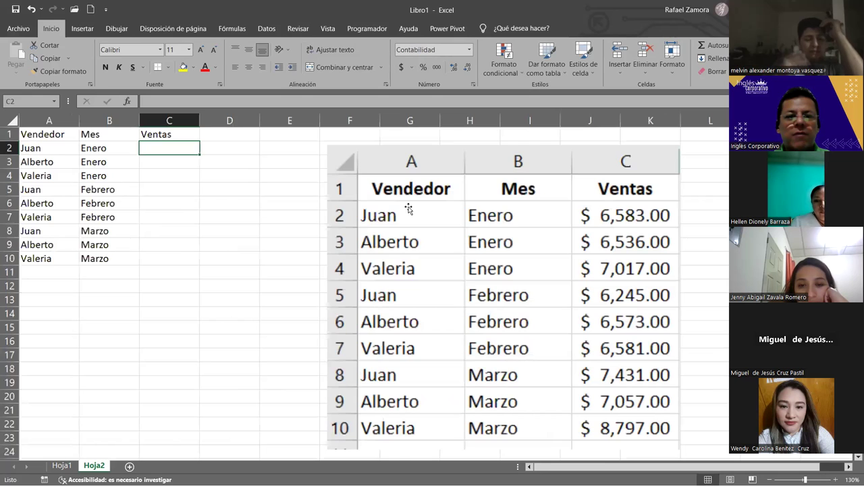
left_click(329, 194)
scroll(329, 194, "down", 1, "ctrl")
left_click_drag(329, 194, 246, 179)
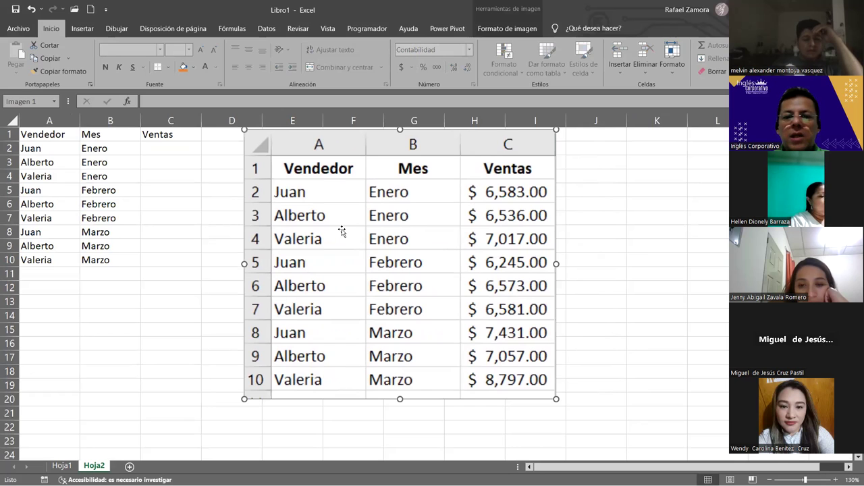
left_click(174, 151)
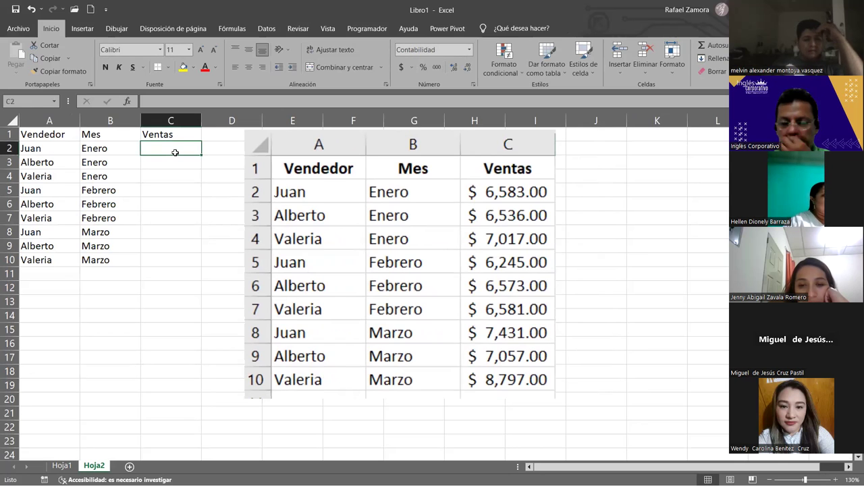
Enter sales 6,583, 6,536, 7,017, 6,245 and 6,573 in C2:C6.
type("6,583")
key("Return")
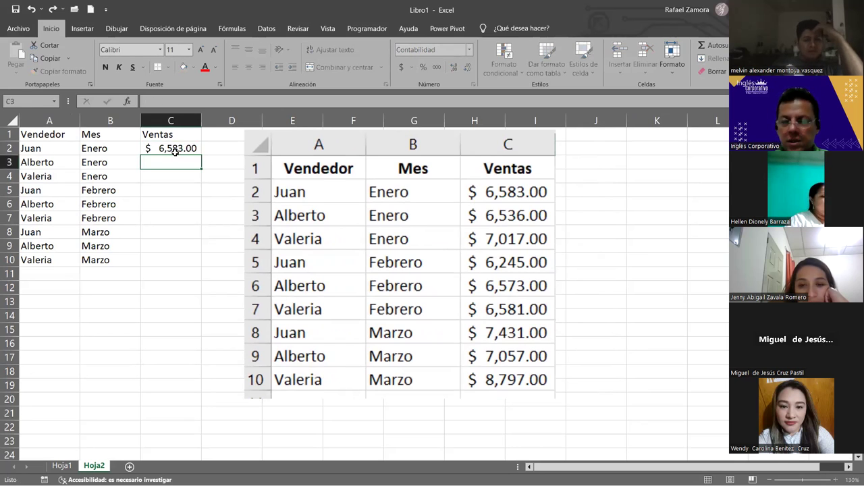
type("6536")
key("Return")
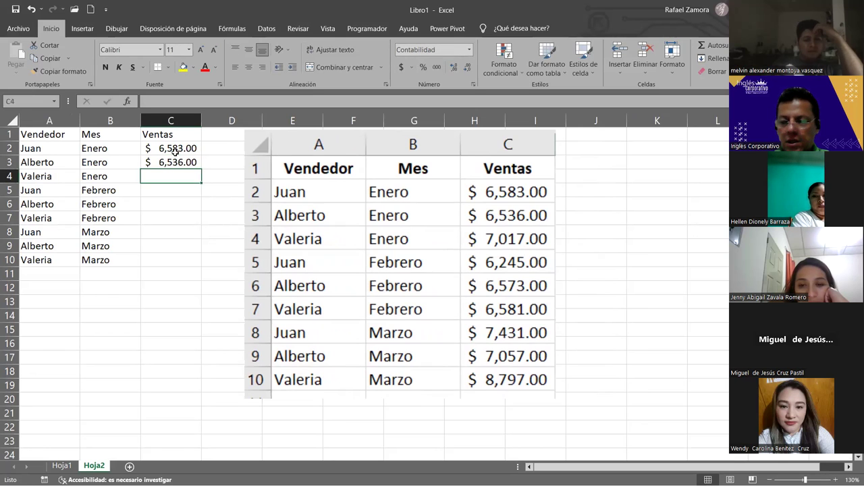
type("7,017")
key("Return")
type("6245")
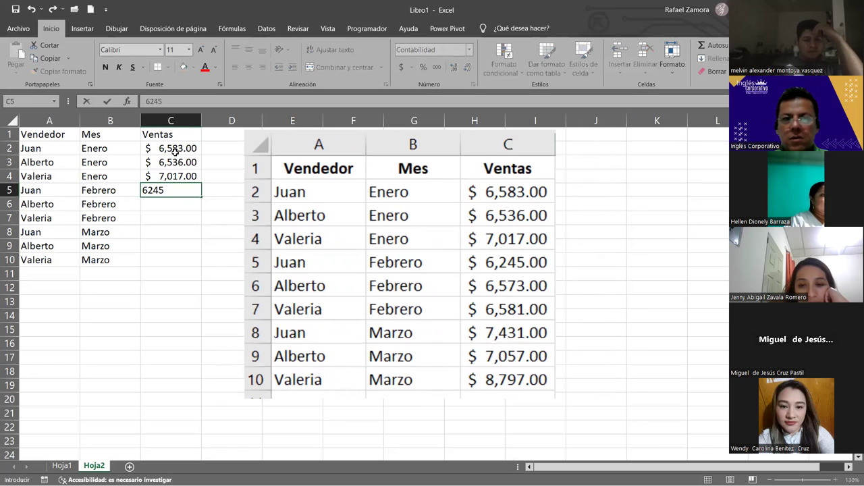
key("Return")
type("65")
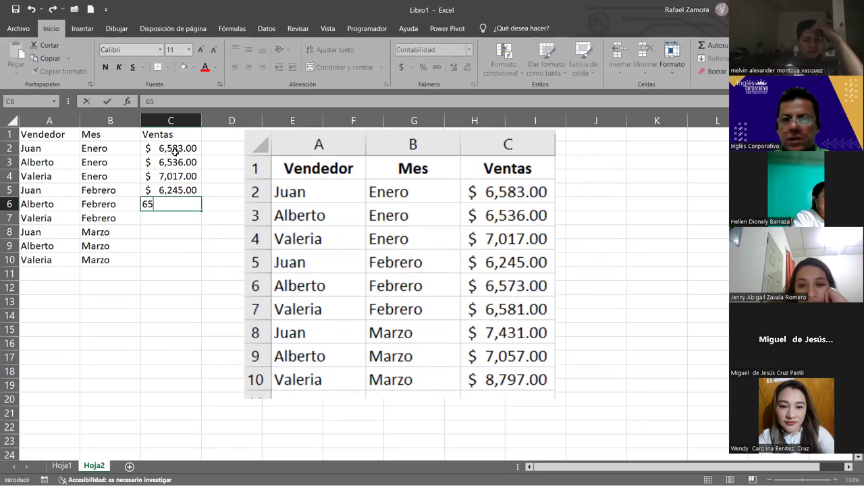
type("73")
key("Return")
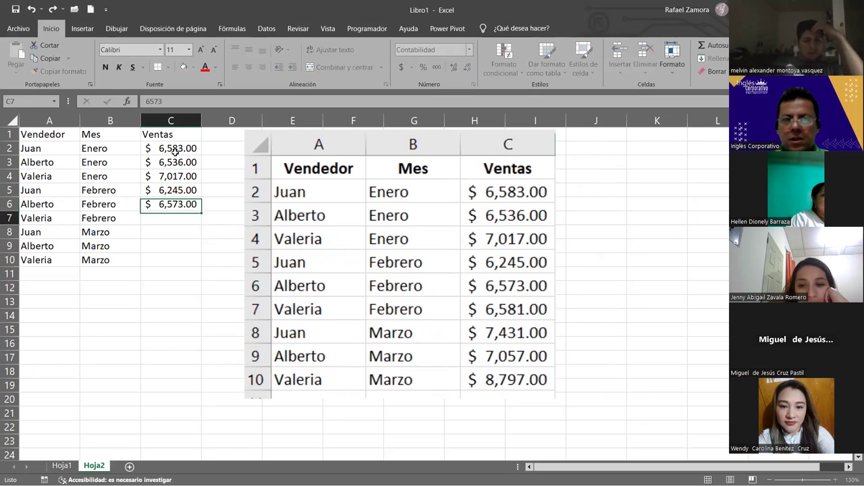
Enter sales 6,581, 7,431, 7,057 and 8,797 in C7:C10, correcting the C9 typo.
type("6,5")
type("81")
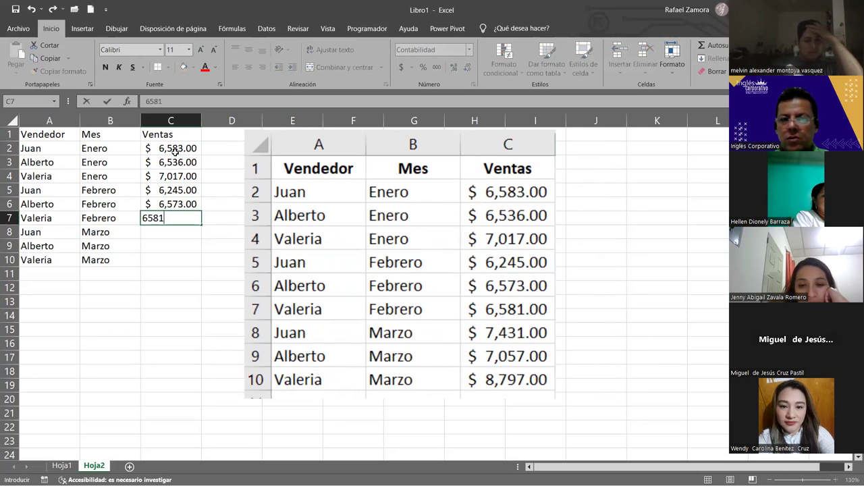
key("Return")
type("7,43")
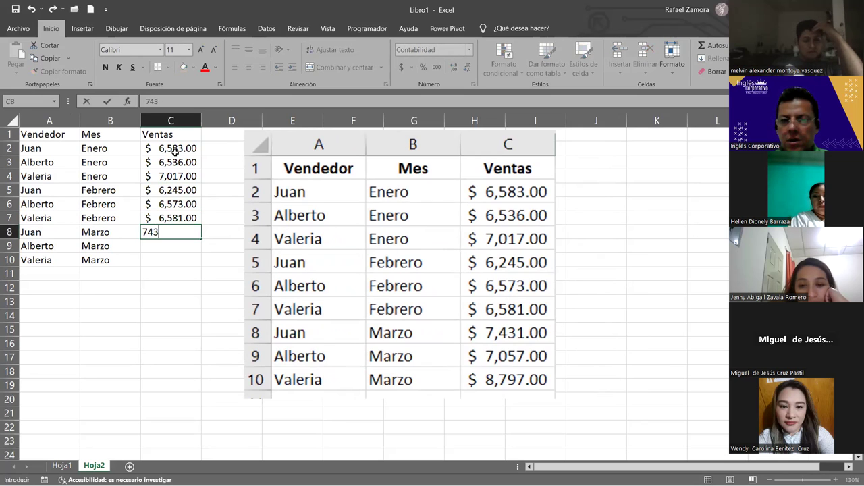
type("1")
key("Return")
type("470")
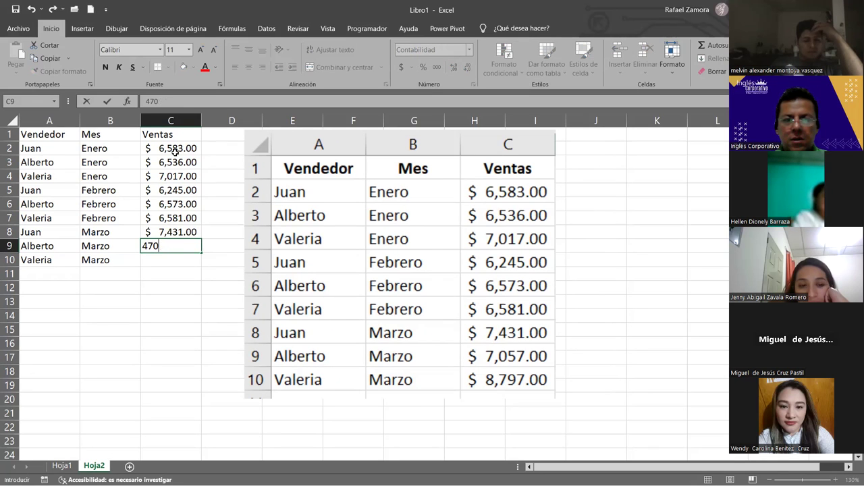
key("BackSpace")
key("BackSpace")
key("BackSpace")
type("7057")
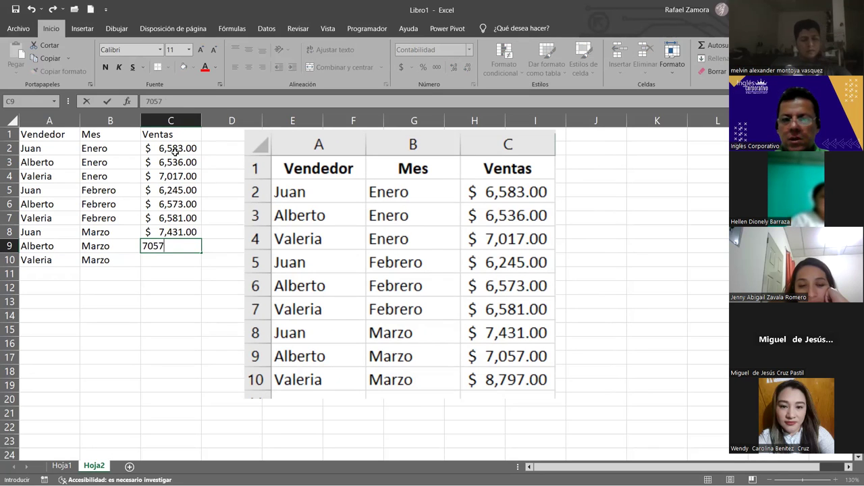
key("Return")
type("8,79")
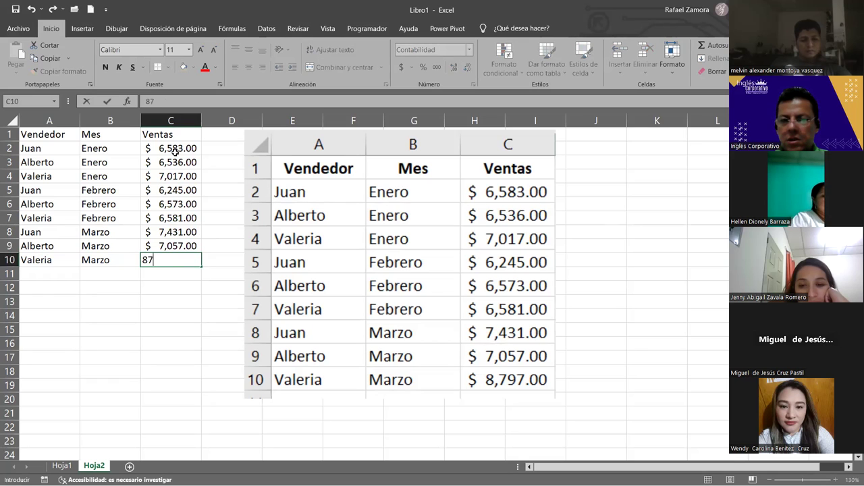
type("7")
key("Return")
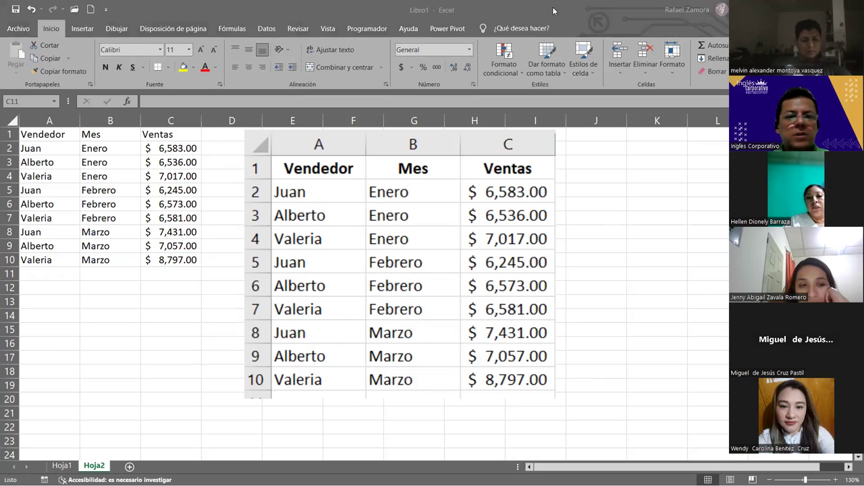
Delete the reference table picture and select C2:C10 to check its status-bar Suma.
left_click(486, 169)
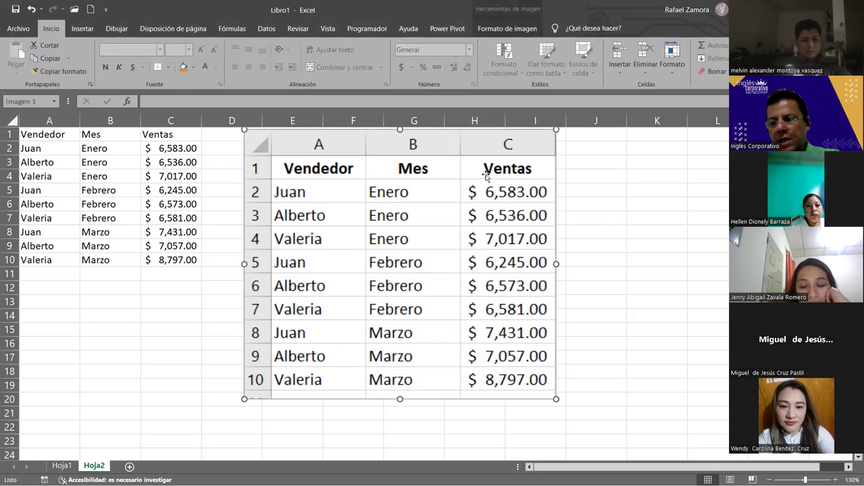
key("Delete")
left_click_drag(192, 148, 168, 260)
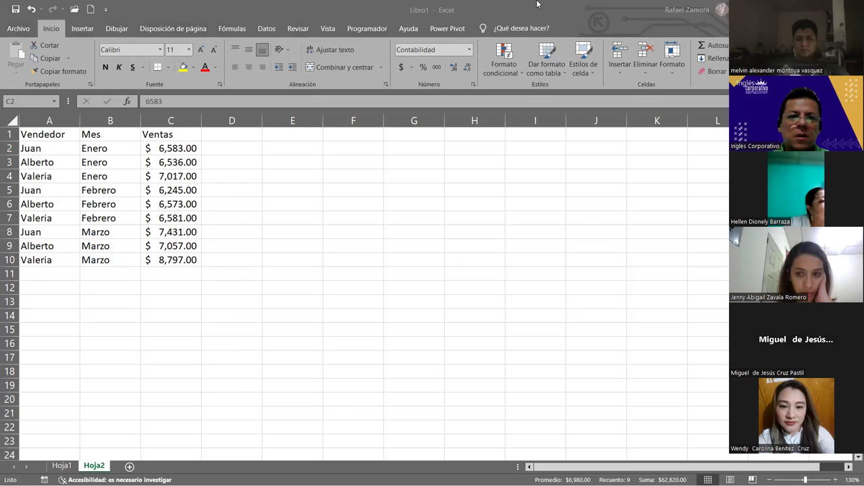
left_click_drag(172, 147, 169, 260)
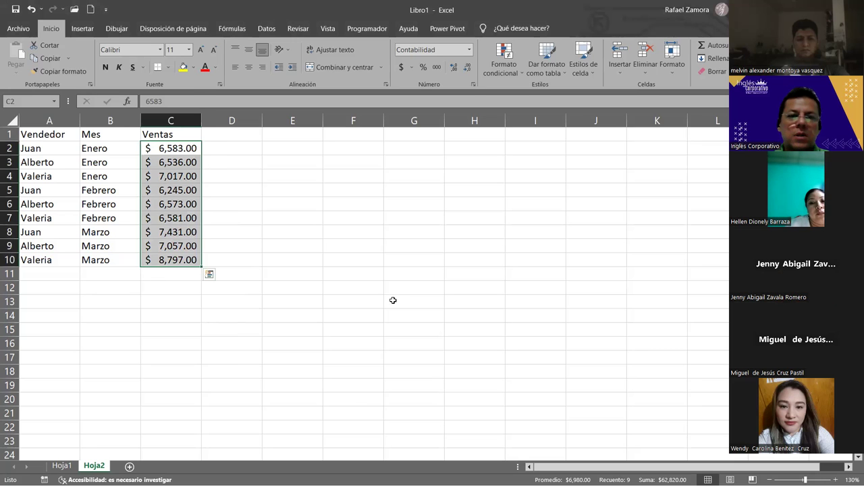
left_click(325, 283)
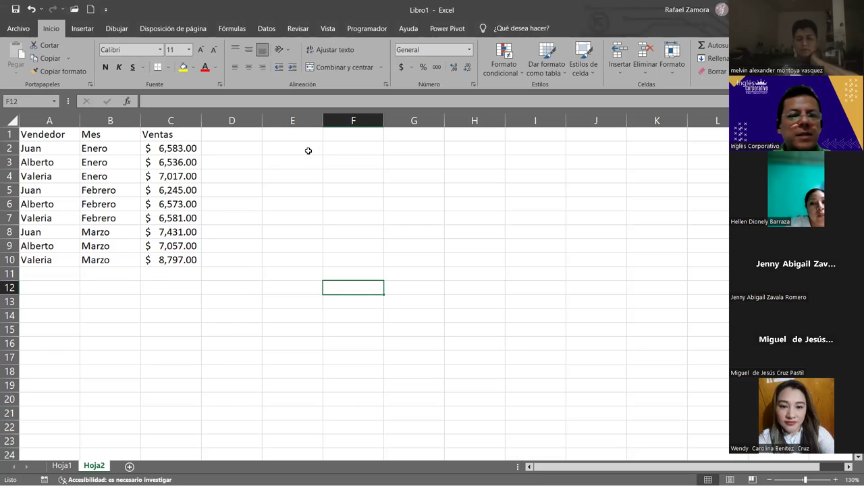
Make the Vendedor, Mes and Ventas headers in A1:C1 bold and centred.
left_click_drag(54, 135, 155, 123)
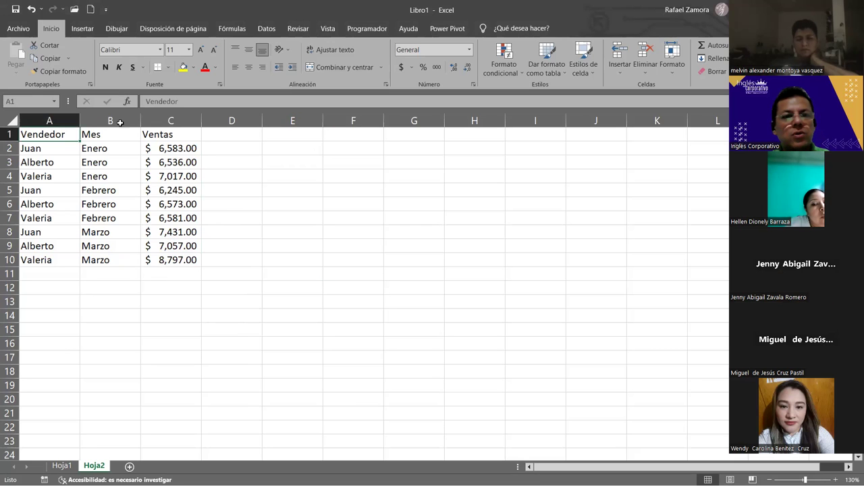
key("ctrl+n")
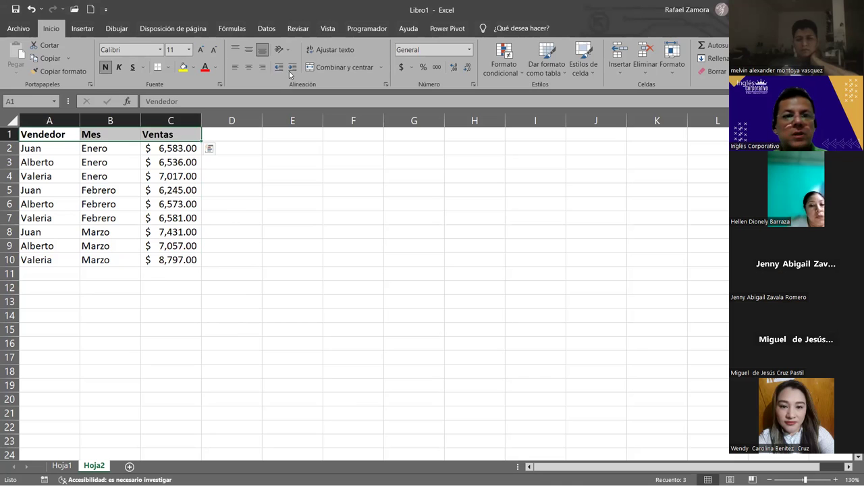
left_click(249, 67)
left_click(289, 231)
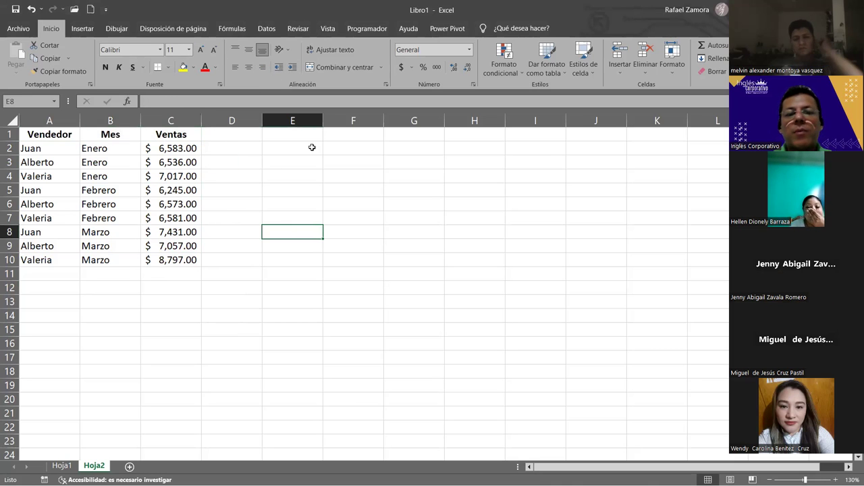
Enter Enero in E3 and fill Febrero and Marzo to G3, then undo the attempt.
left_click(310, 147)
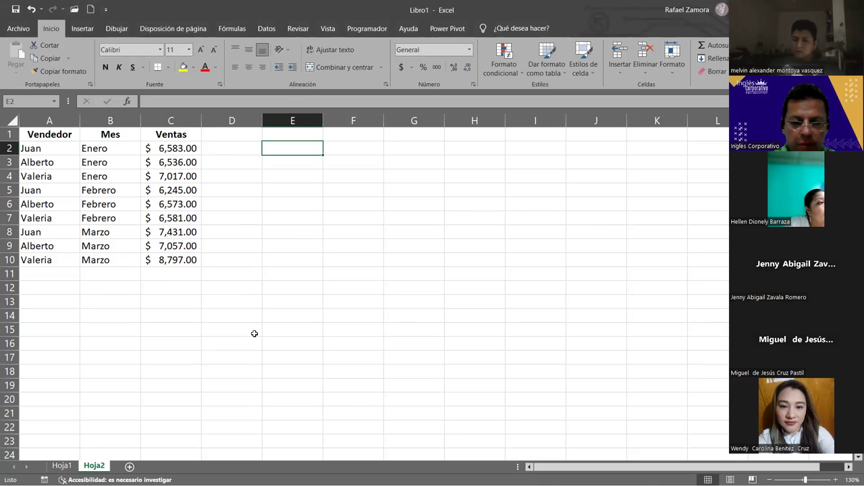
key("Down")
type("Ener")
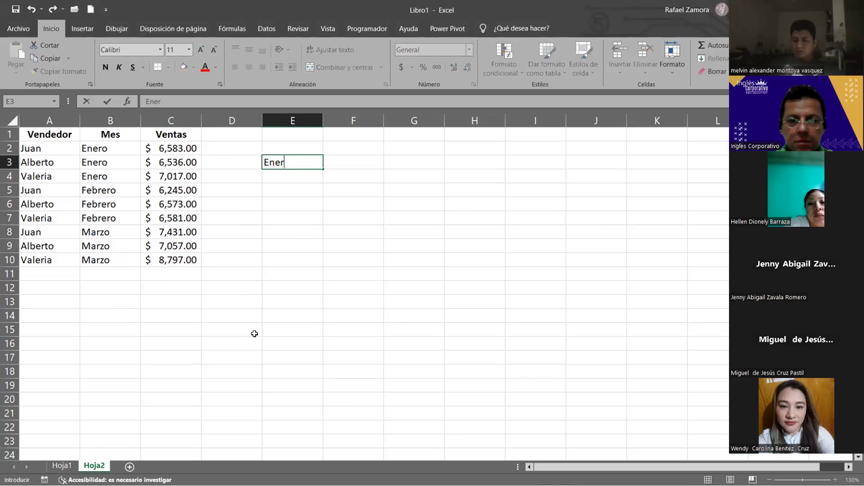
type("o")
key("Return")
left_click(314, 159)
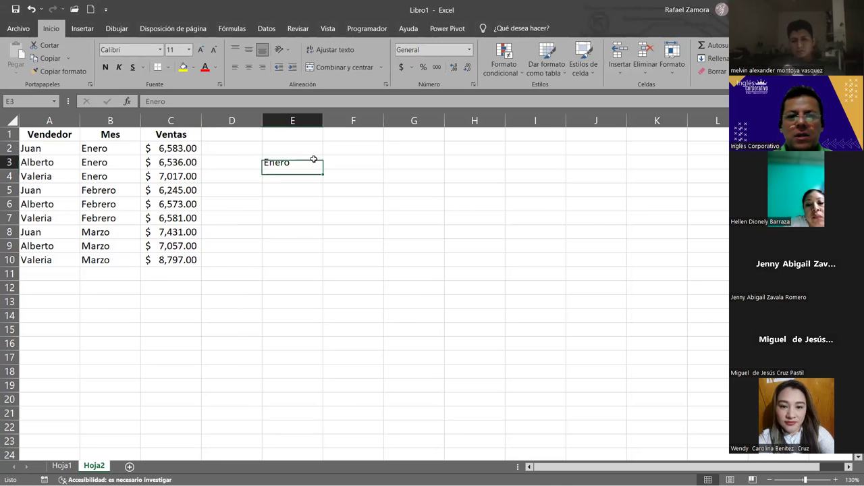
left_click_drag(323, 168, 443, 179)
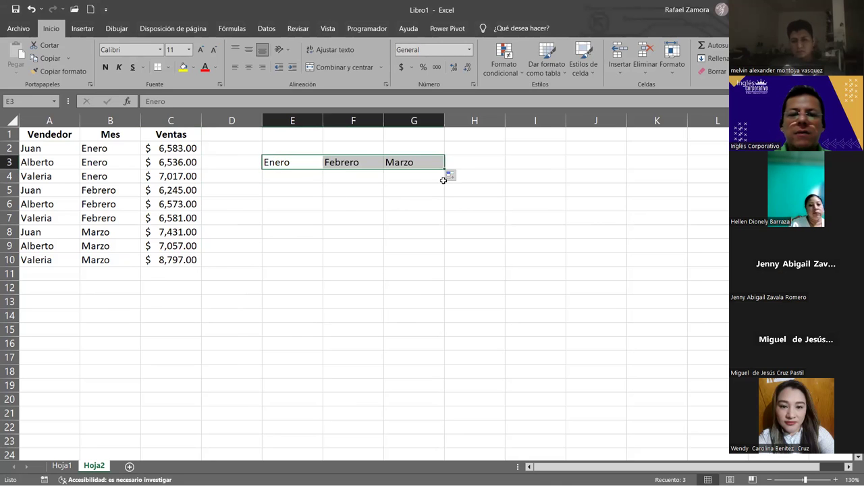
left_click(248, 66)
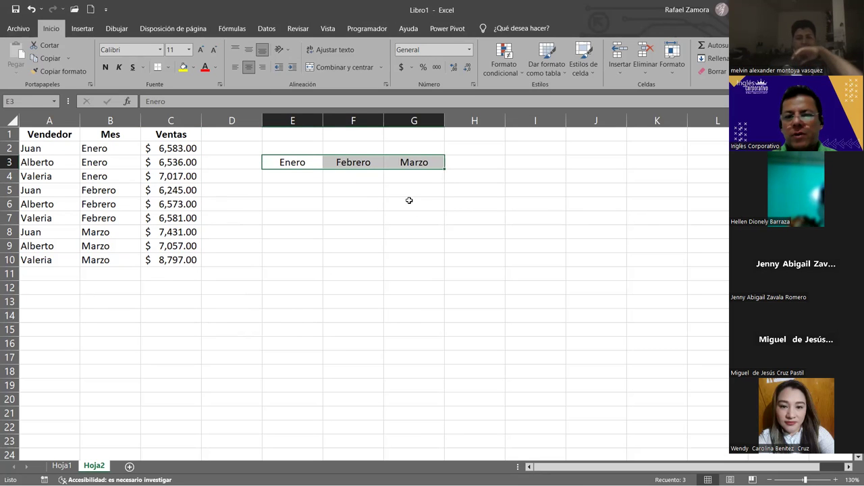
key("ctrl+z")
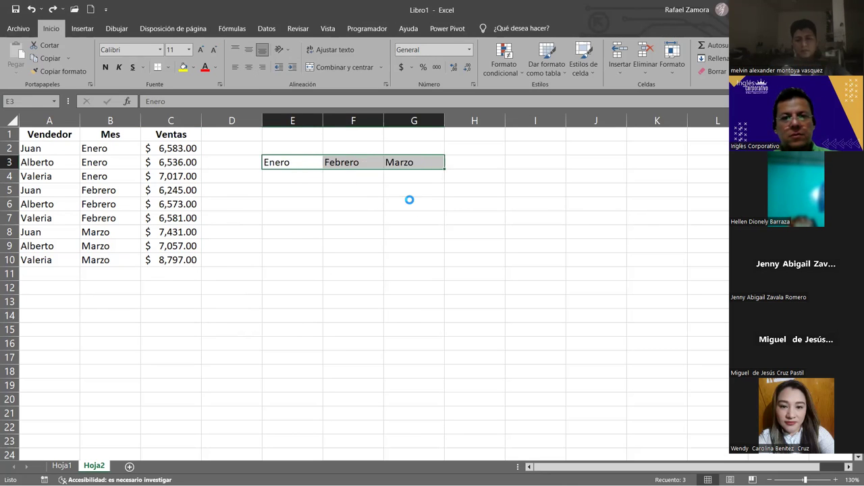
key("ctrl+z")
key("ctrl+z")
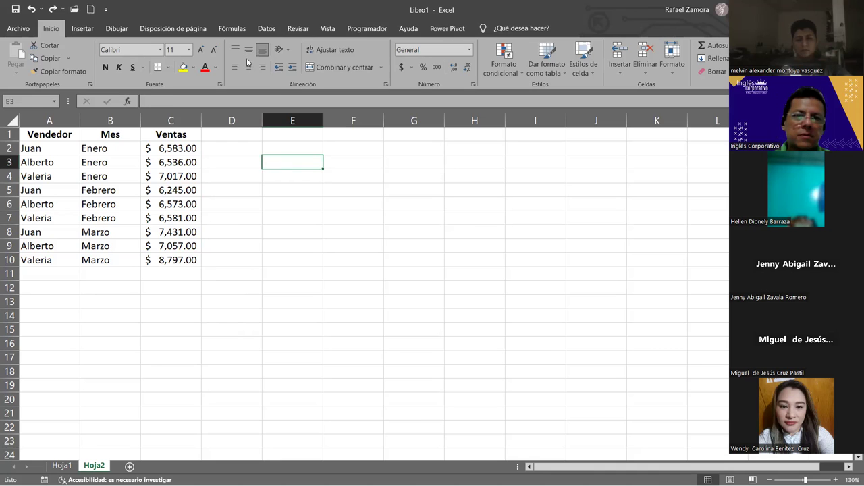
Re-enter a centred Enero in E3 and fill Febrero and Marzo across to G3.
left_click(247, 66)
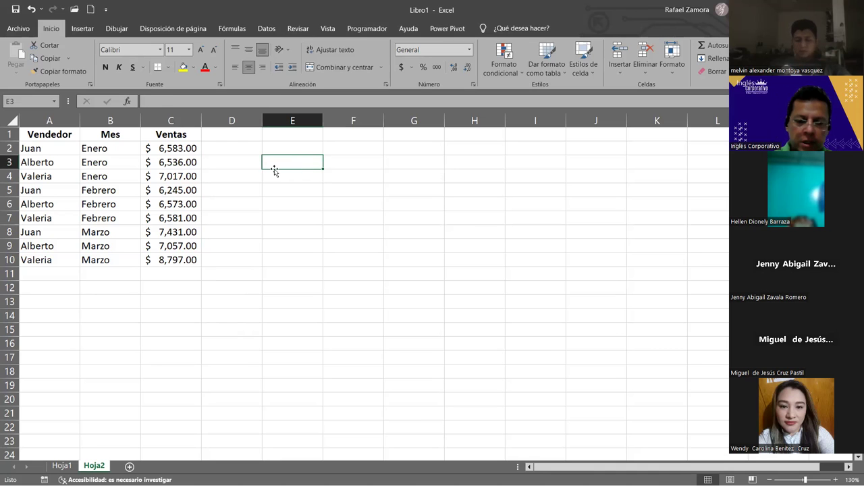
type("Enero")
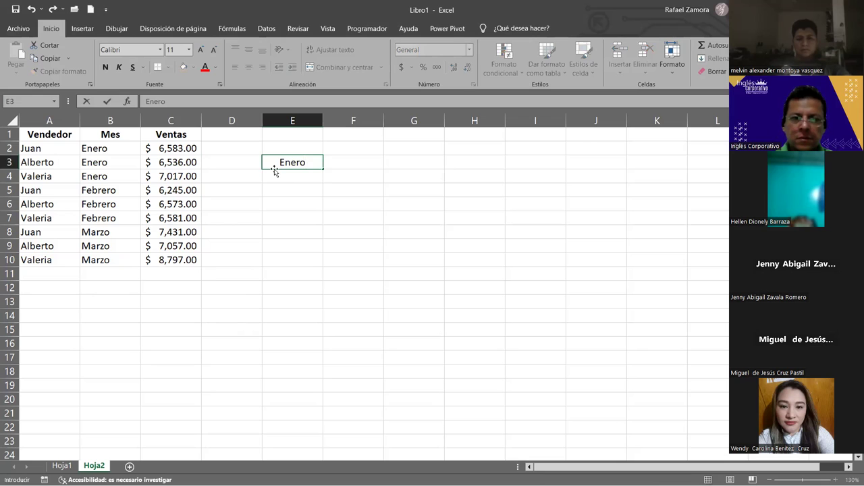
key("Return")
left_click(331, 152)
left_click(320, 166)
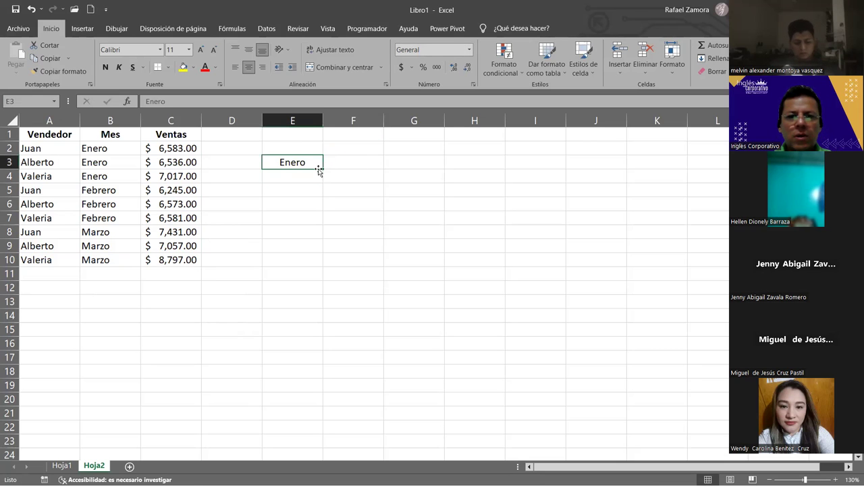
left_click_drag(320, 170, 429, 172)
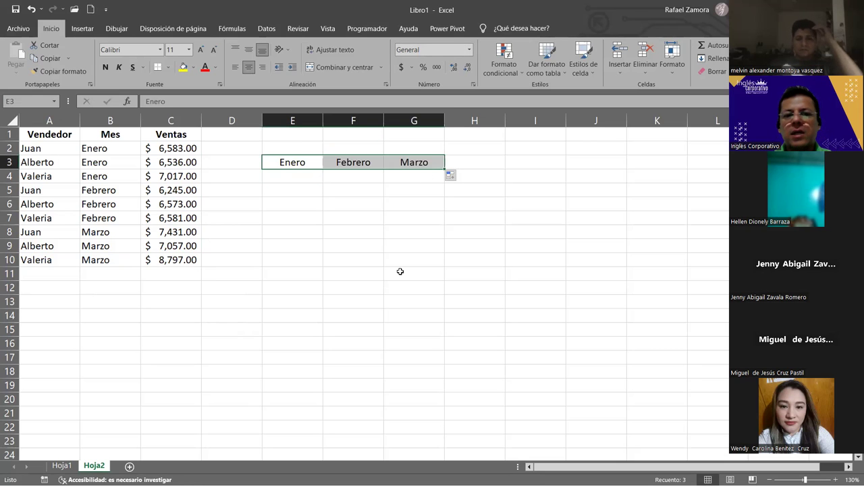
left_click(419, 319)
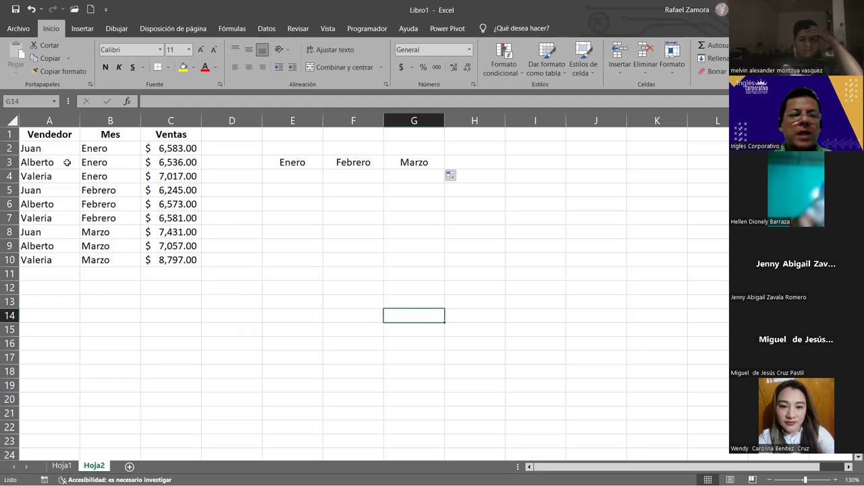
Copy the vendor names Juan, Alberto and Valeria from A2:A4 and target cell E6.
left_click_drag(52, 143, 49, 175)
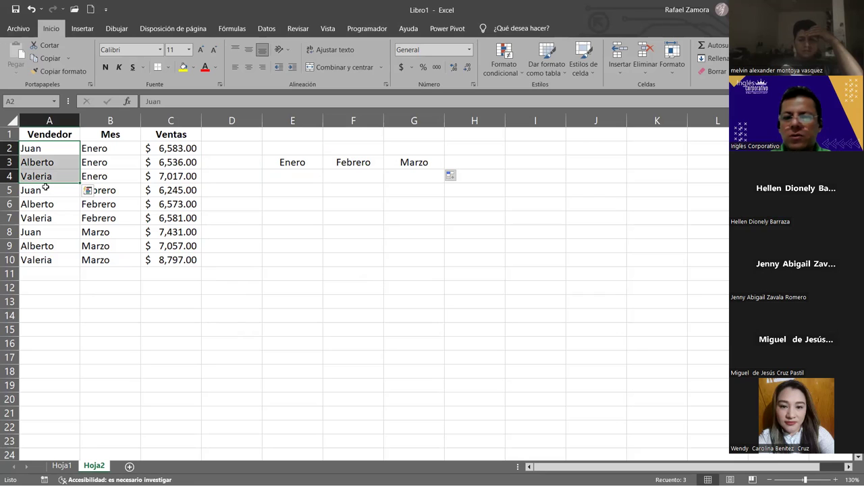
left_click_drag(44, 151, 40, 260)
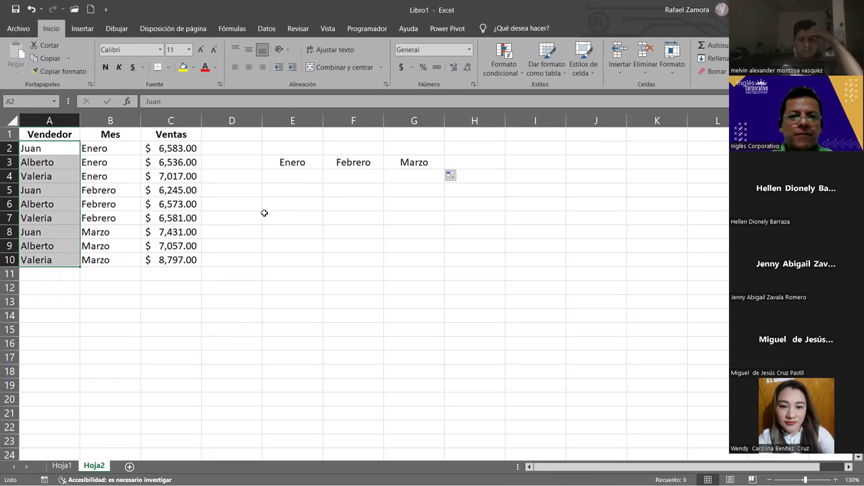
left_click(286, 282)
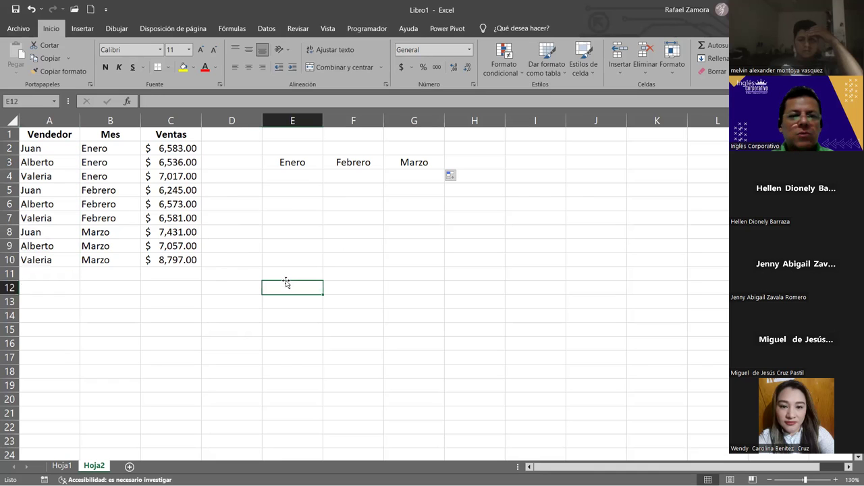
left_click_drag(48, 150, 42, 177)
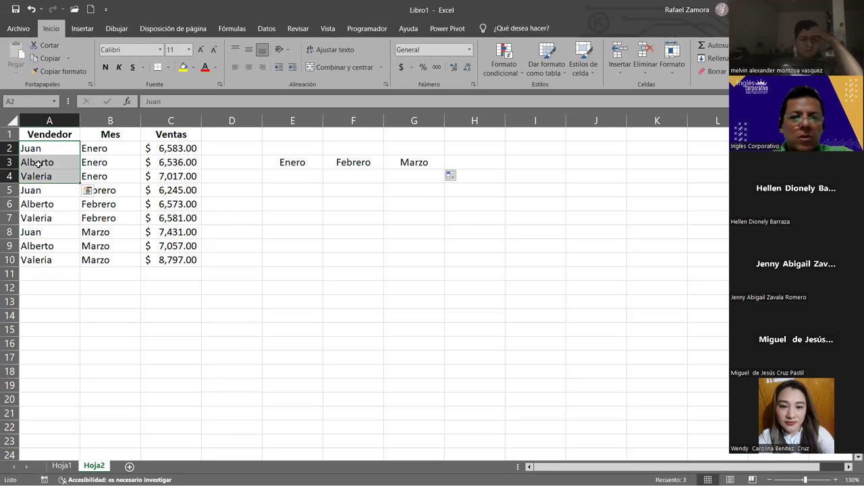
key("ctrl+c")
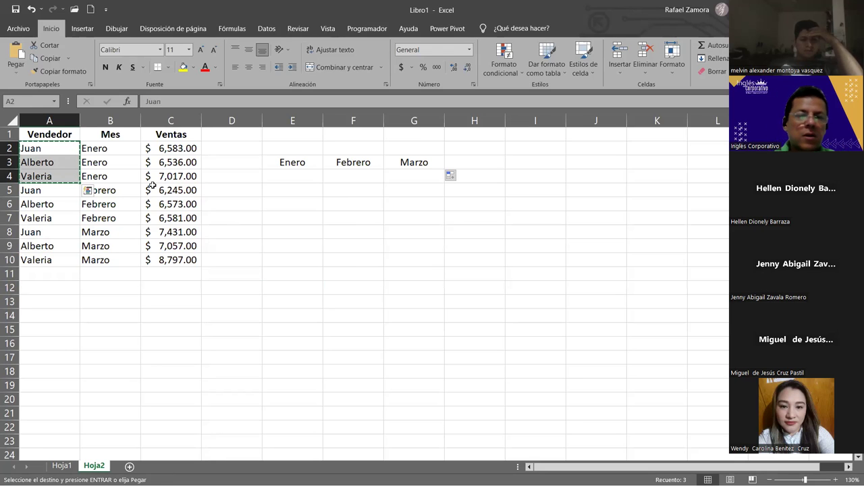
left_click(325, 200)
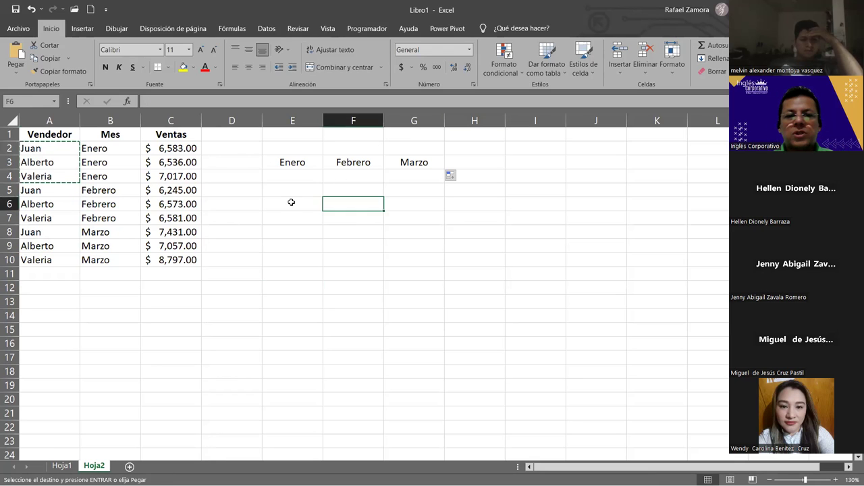
left_click(291, 202)
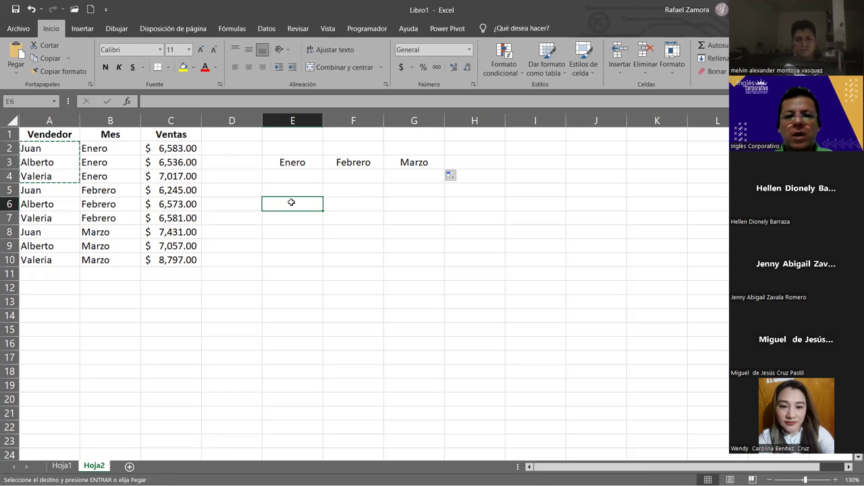
Paste the vendor names transposed into E6 via Pegado especial, then undo it.
right_click(293, 204)
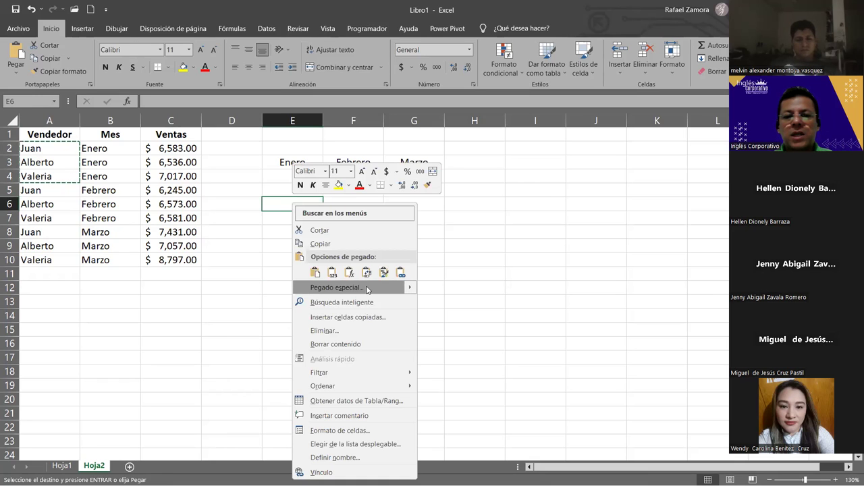
left_click(368, 287)
left_click(384, 363)
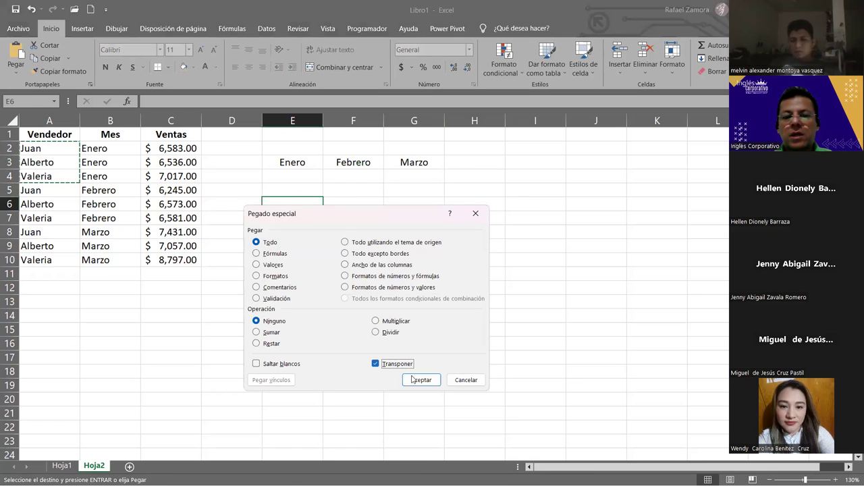
left_click(413, 380)
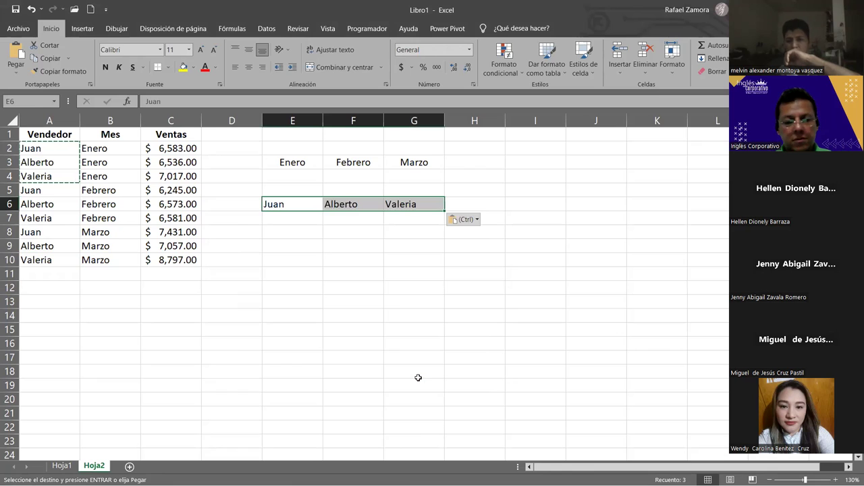
key("ctrl+z")
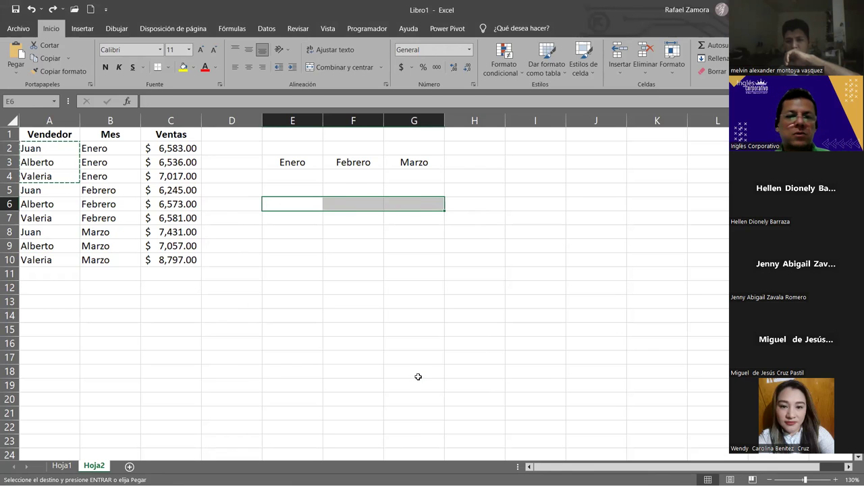
left_click(379, 358)
Reselect the vendor names and reopen Pegado especial with Transponer, then cancel it.
left_click_drag(52, 147, 56, 176)
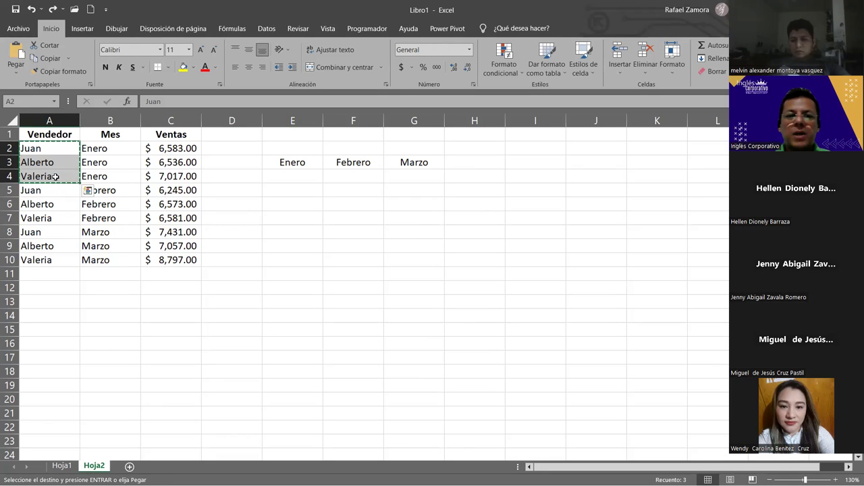
left_click(315, 203)
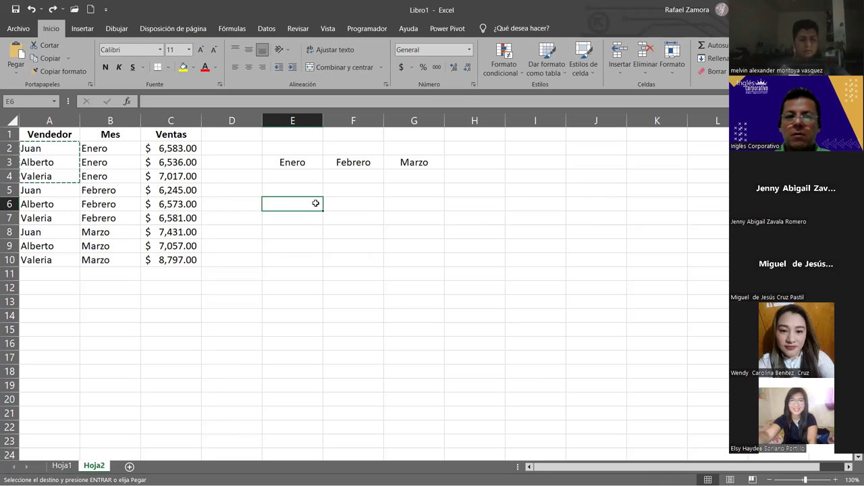
right_click(316, 204)
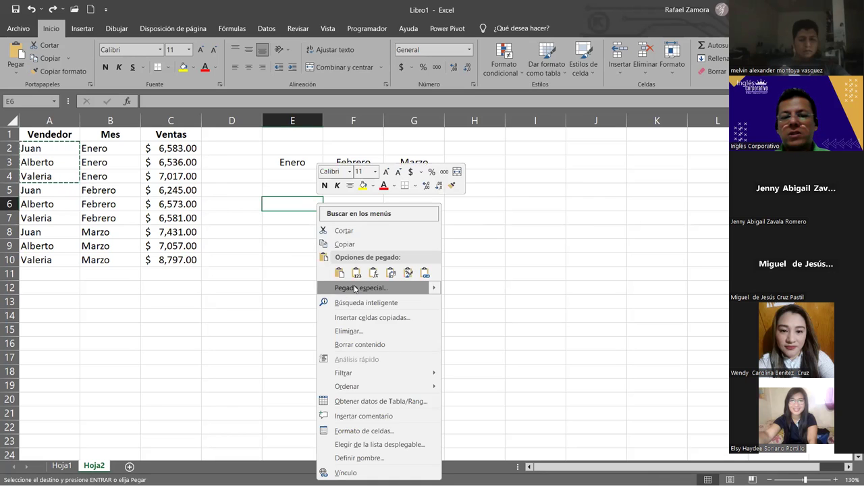
left_click(356, 289)
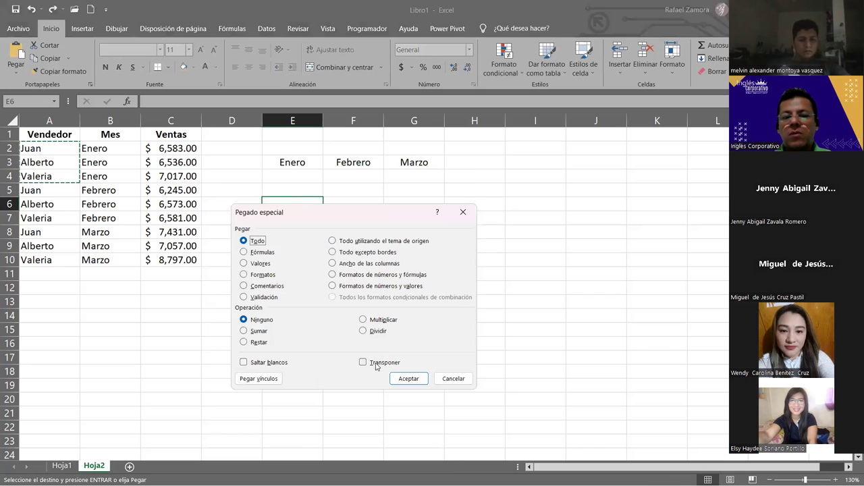
left_click(376, 365)
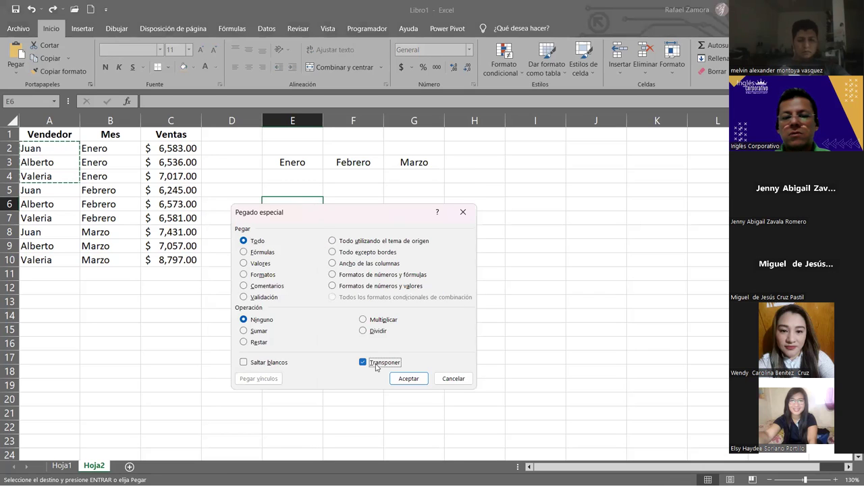
left_click(455, 380)
Paste Juan, Alberto and Valeria transposed across E6:G6 and centre them.
mouse_move(40, 148)
left_mouse_down()
mouse_move(50, 190)
mouse_move(47, 177)
left_mouse_up()
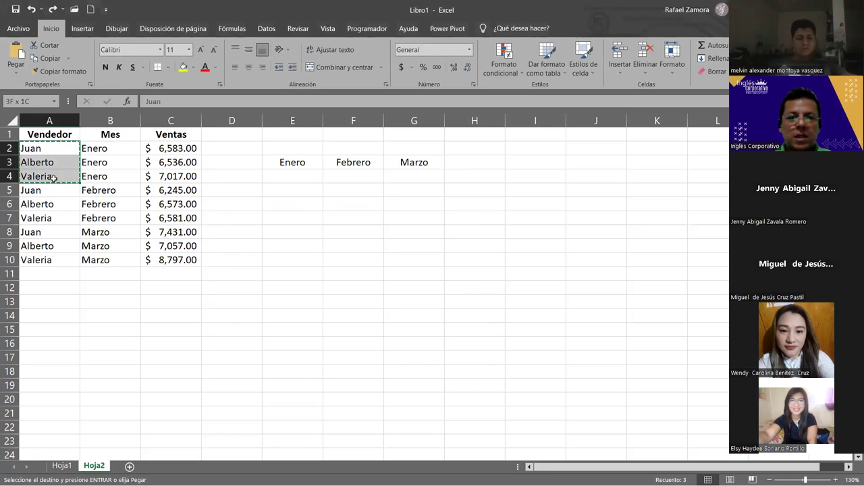
left_click(289, 202)
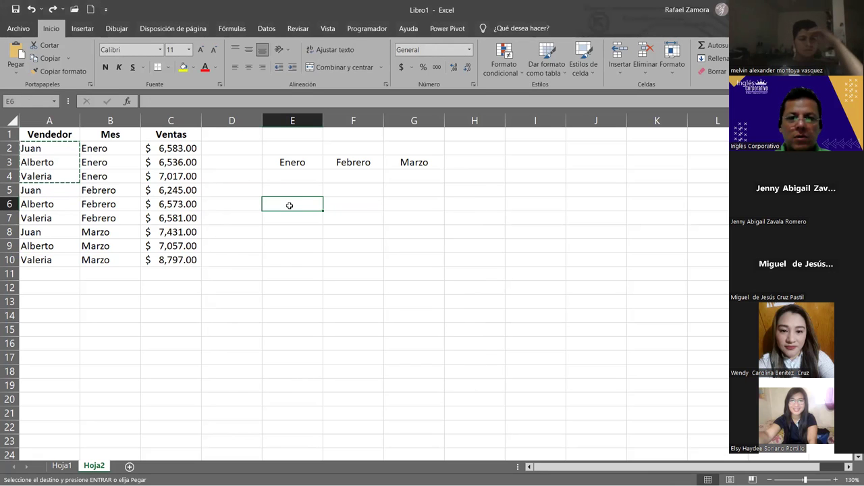
right_click(289, 203)
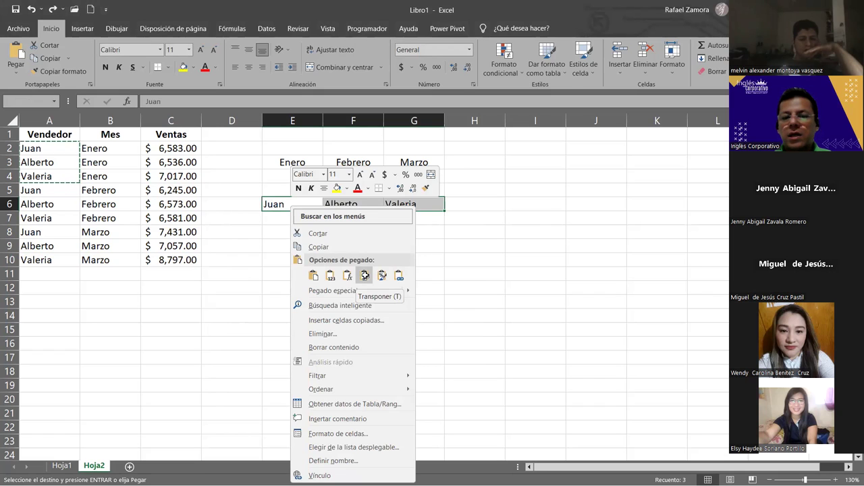
left_click(365, 276)
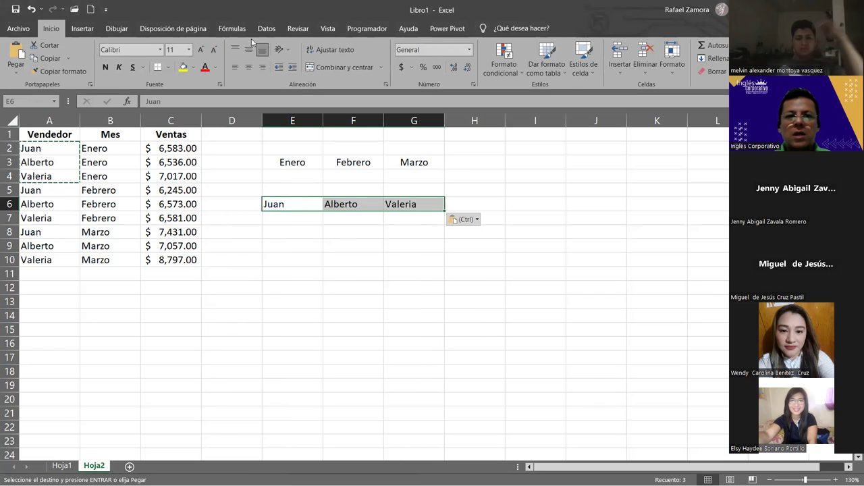
left_click(248, 67)
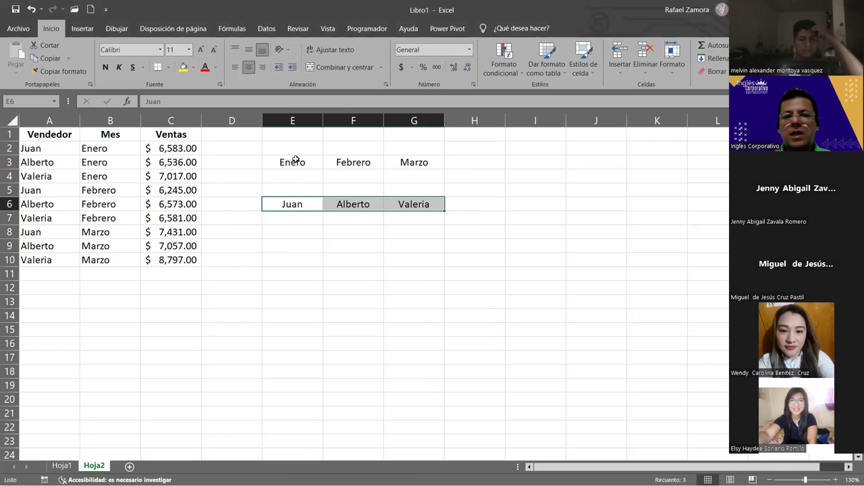
Apply Todos los bordes to E3:G4 and E6:G7.
left_click_drag(296, 162, 404, 174)
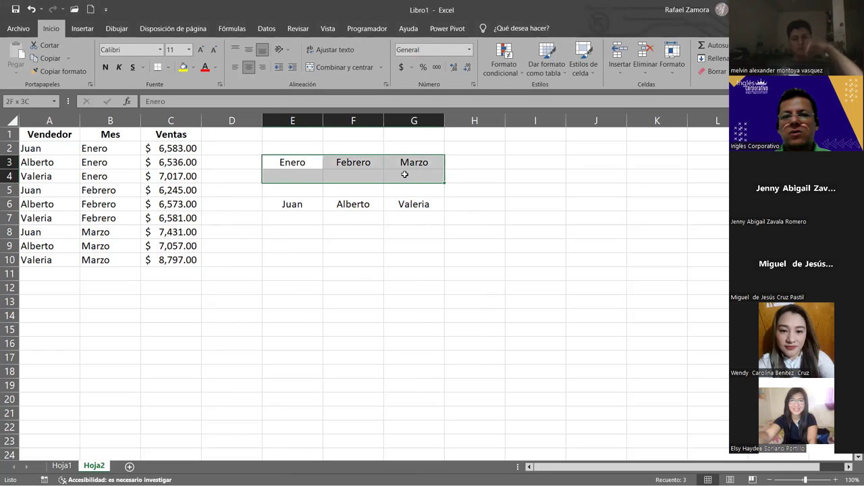
left_click_drag(313, 204, 418, 223, "ctrl")
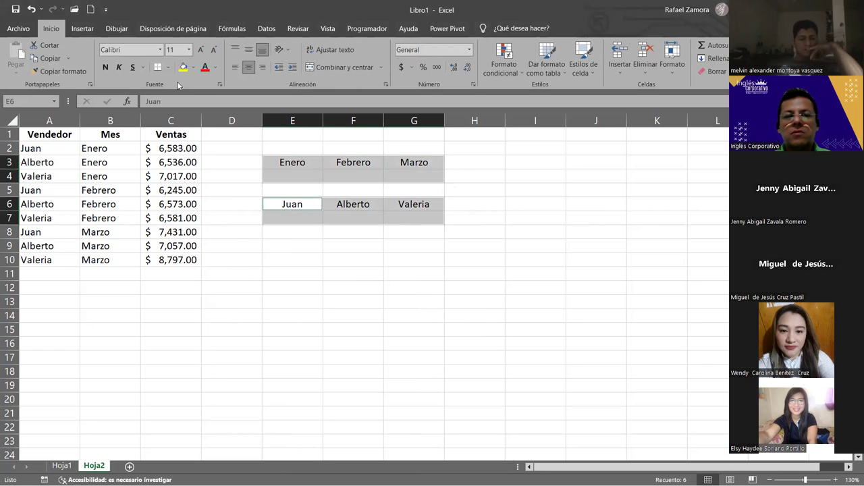
left_click(166, 67)
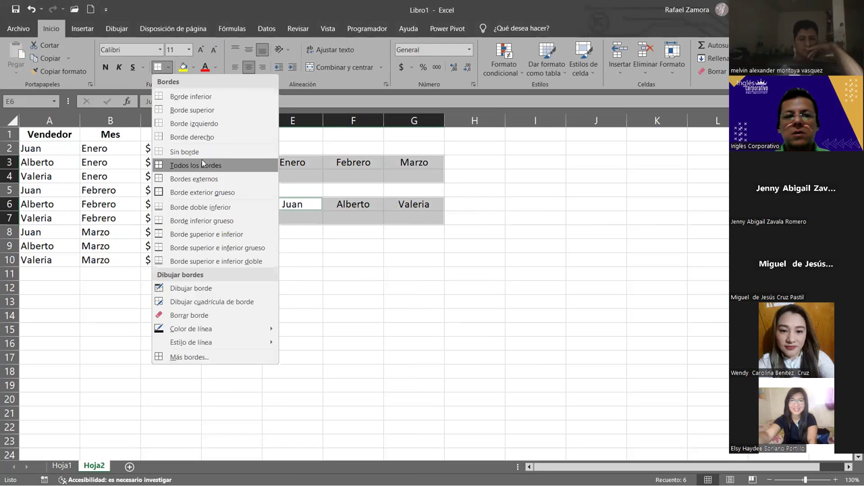
left_click(203, 164)
left_click(309, 164)
Make the month header row E3:G3 and vendor header row E6:G6 bold.
left_click_drag(352, 167, 432, 166)
left_click_drag(305, 204, 427, 207, "ctrl")
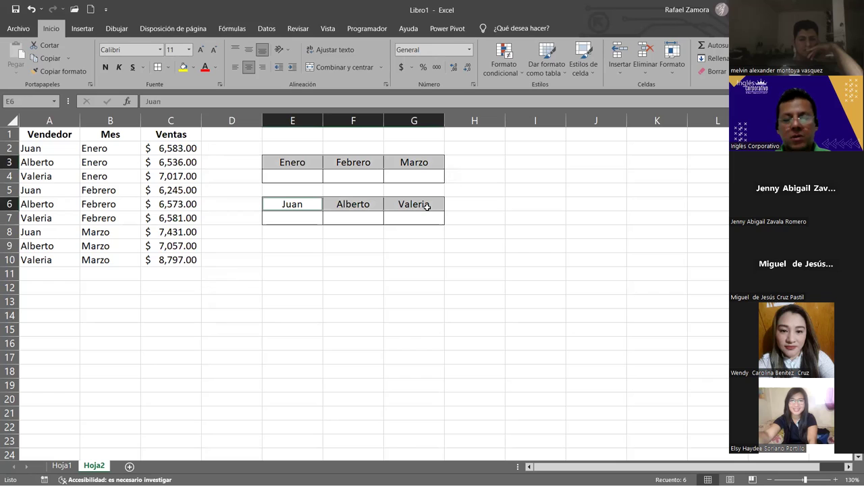
key("ctrl+n")
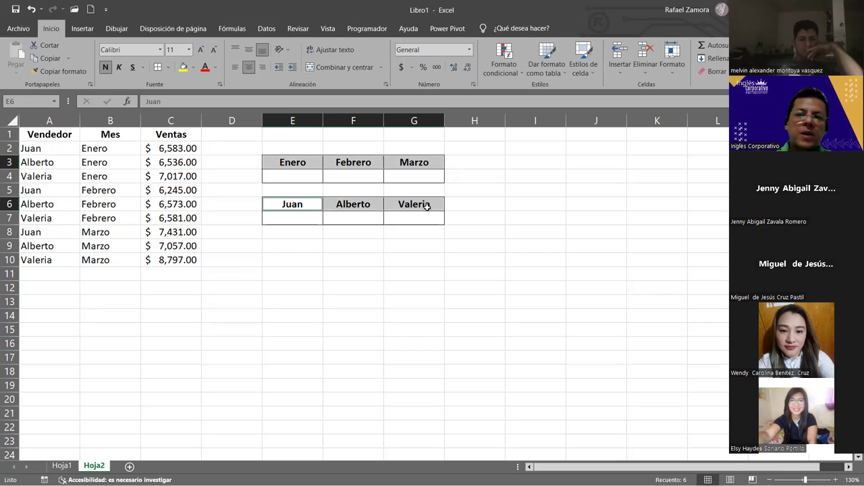
left_click(382, 298)
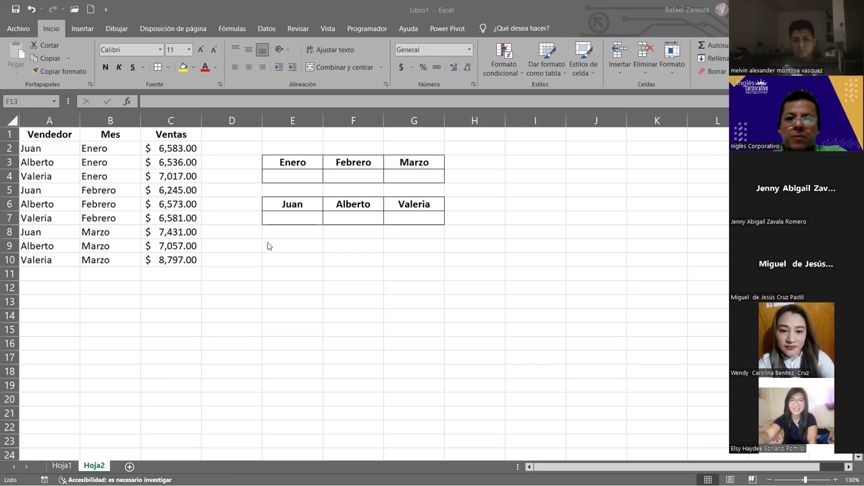
left_click(352, 318)
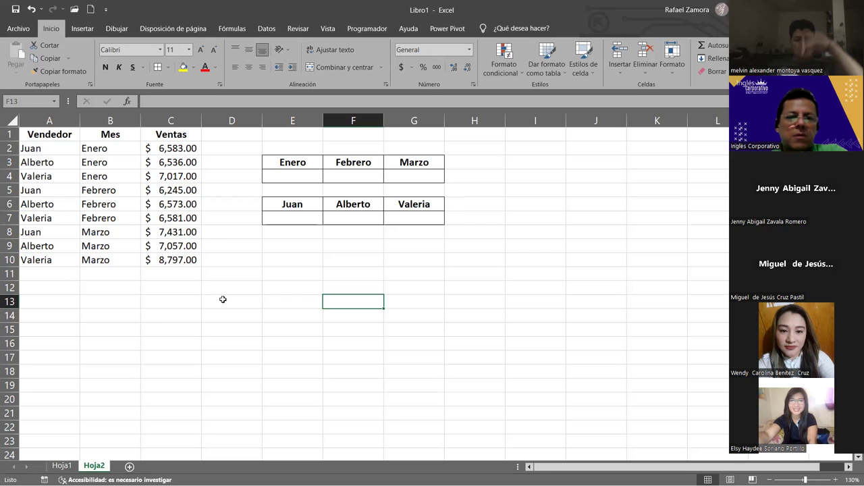
Copy the three vendor names again and try pasting them at E9.
left_click(40, 148)
left_click(42, 176, "shift")
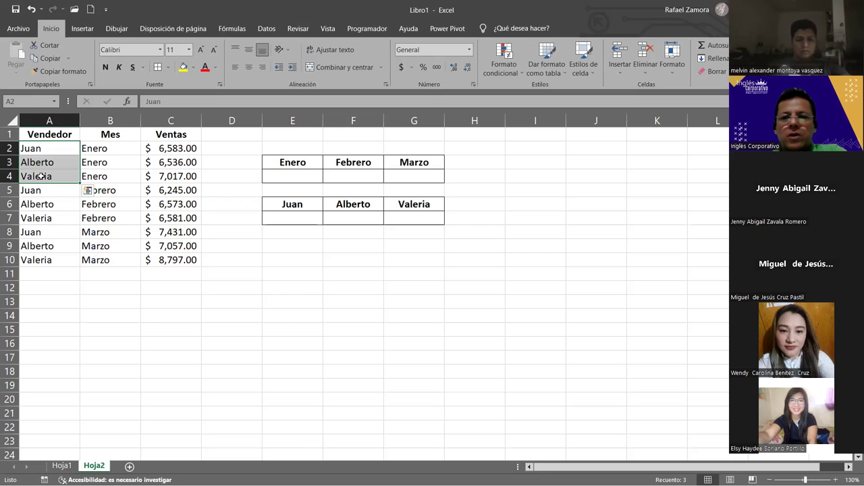
key("ctrl+c")
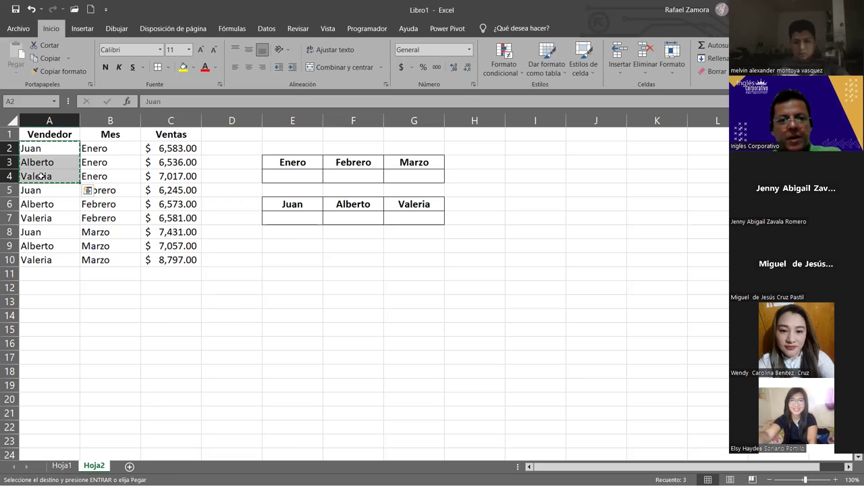
left_click(291, 247)
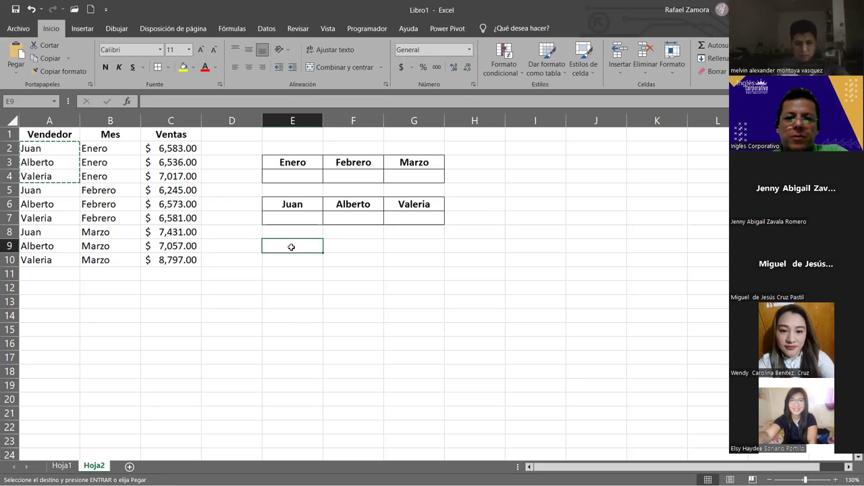
right_click(292, 251)
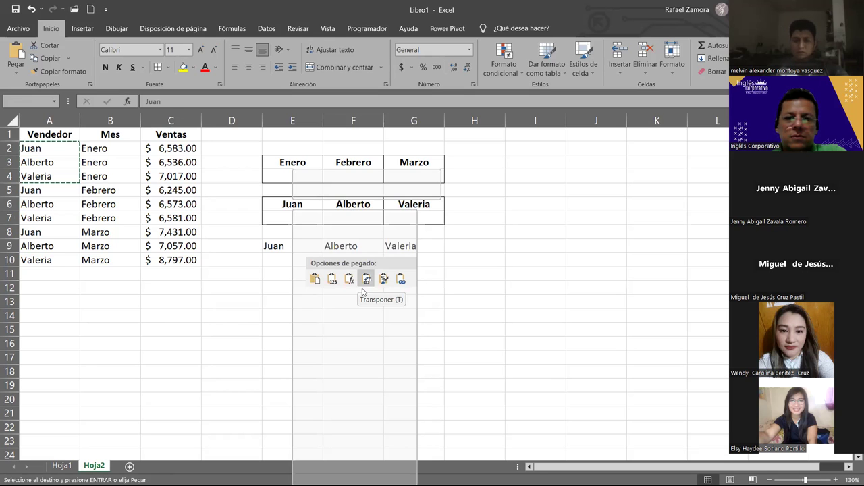
left_click(299, 248)
right_click(299, 249)
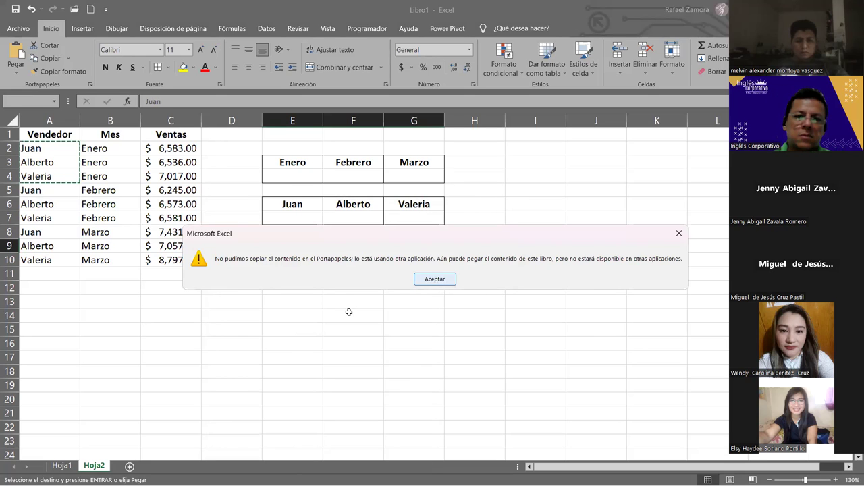
Dismiss the clipboard error warning and select E4 under Enero.
key("Return")
left_click(241, 297)
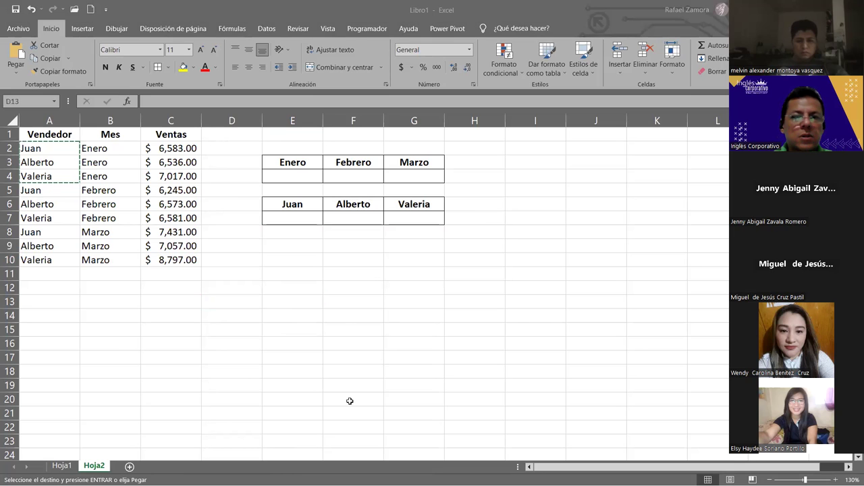
left_click(309, 174)
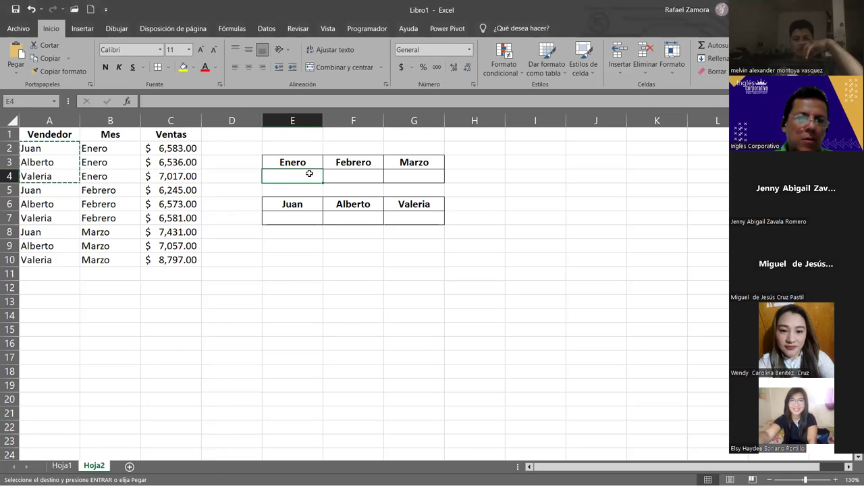
Enter =C2+C3+C4 in E4 for the Enero total of $ 20,136.00.
key("Escape")
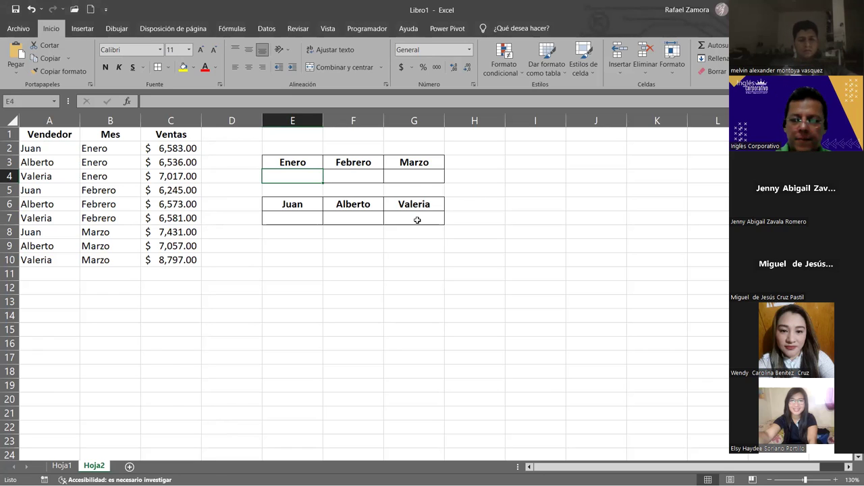
type("=")
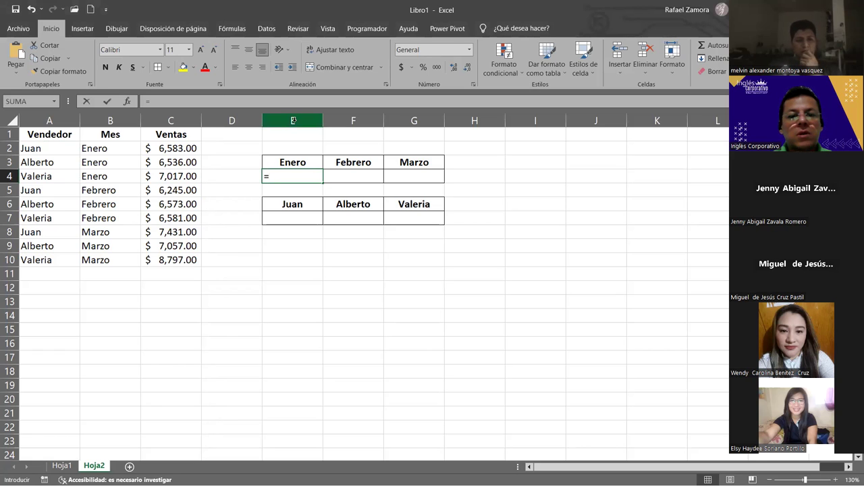
left_click(174, 149)
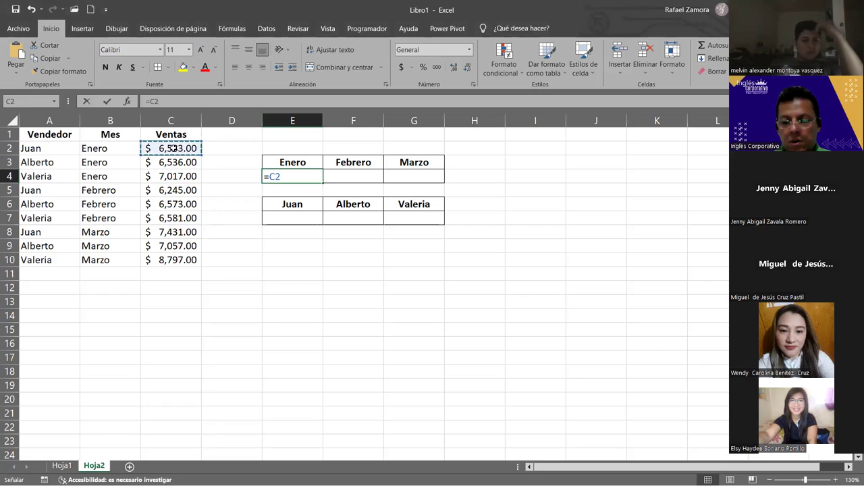
type("+")
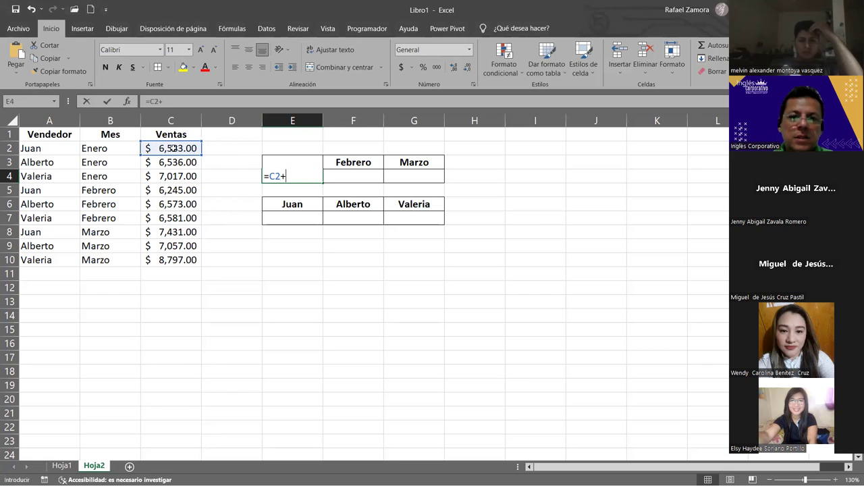
left_click(169, 162)
type("+")
left_click(174, 174)
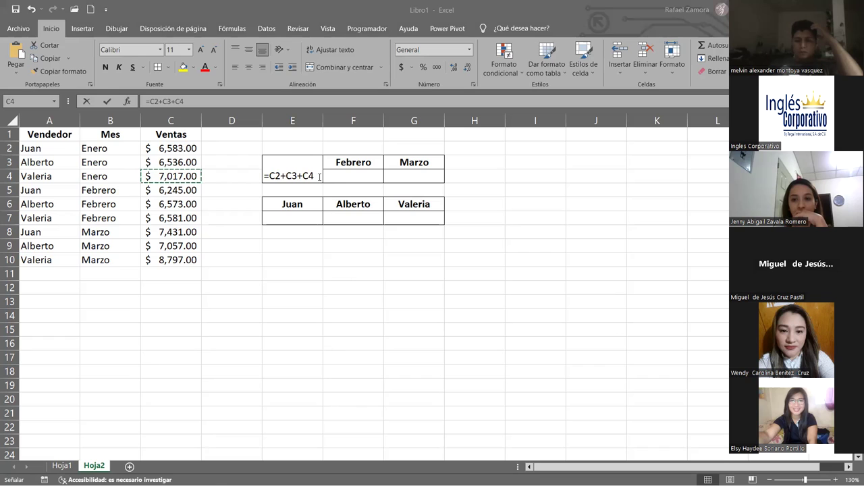
type(":C")
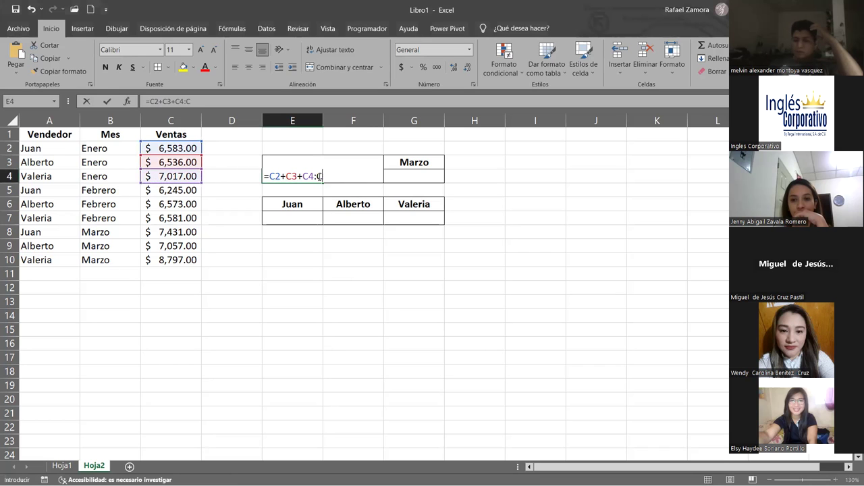
key("BackSpace")
key("BackSpace")
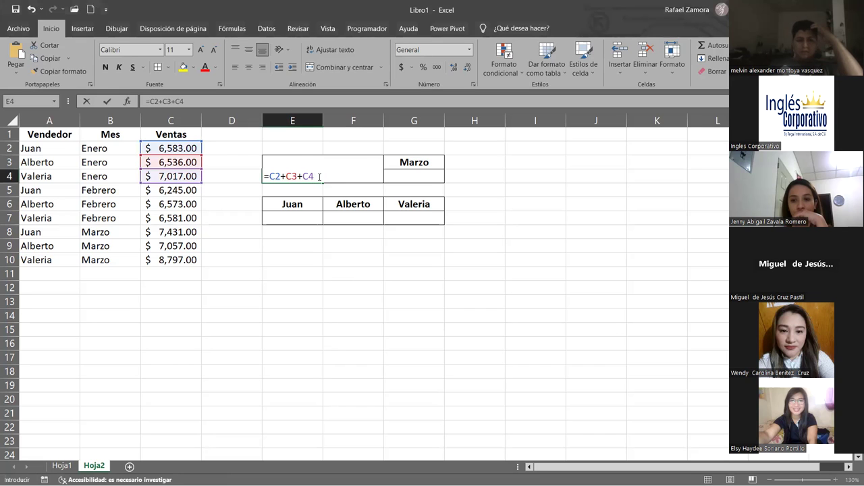
key("Return")
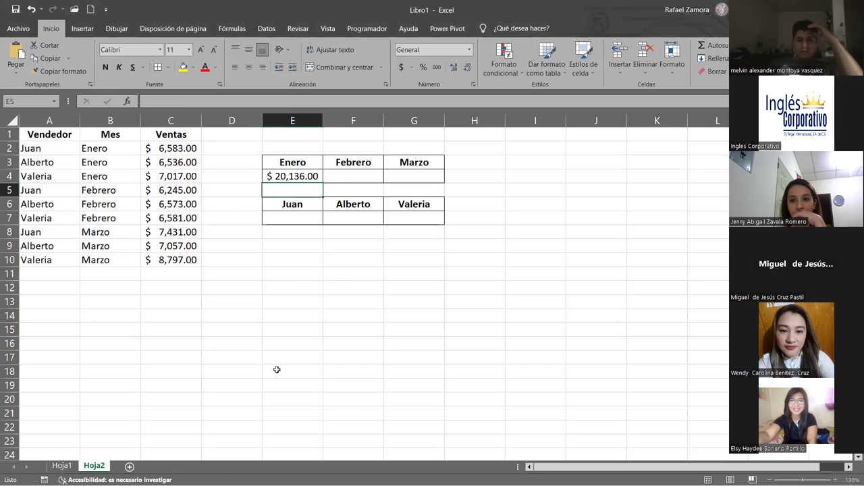
left_click(337, 174)
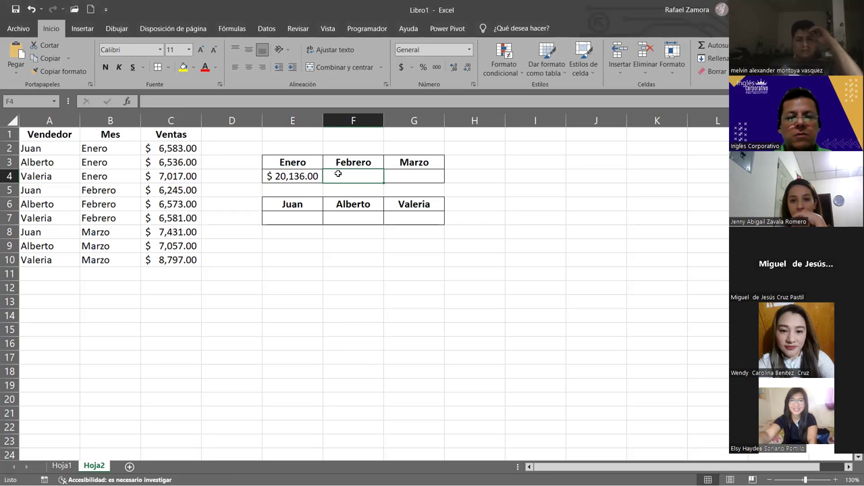
Enter =C5+C6+C7 in F4 for the Febrero total of $ 19,399.00.
type("=")
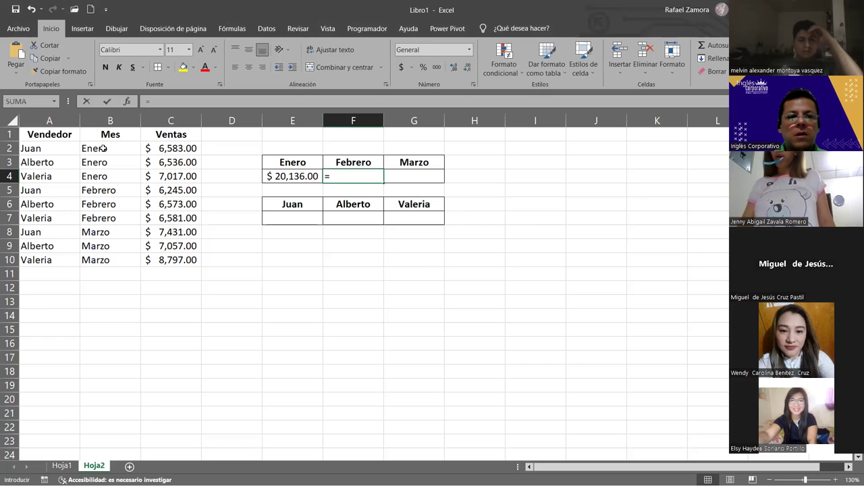
left_click(176, 192)
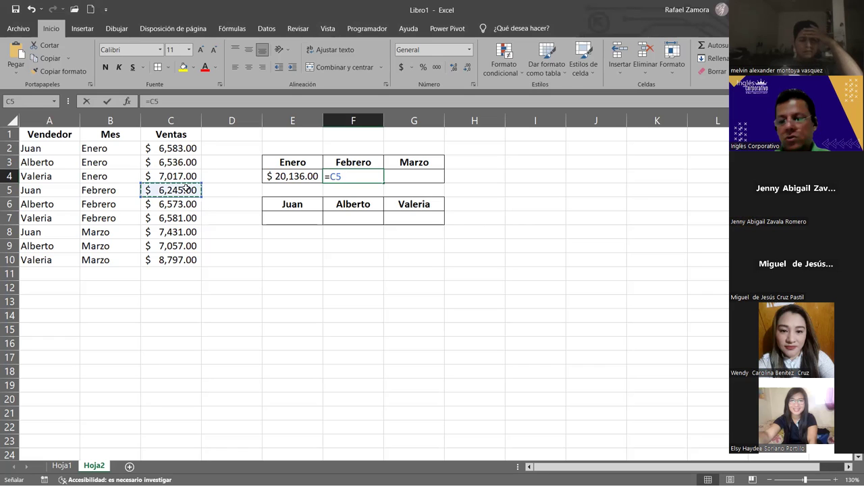
type("+")
left_click(178, 206)
type("+")
left_click(180, 218)
key("Return")
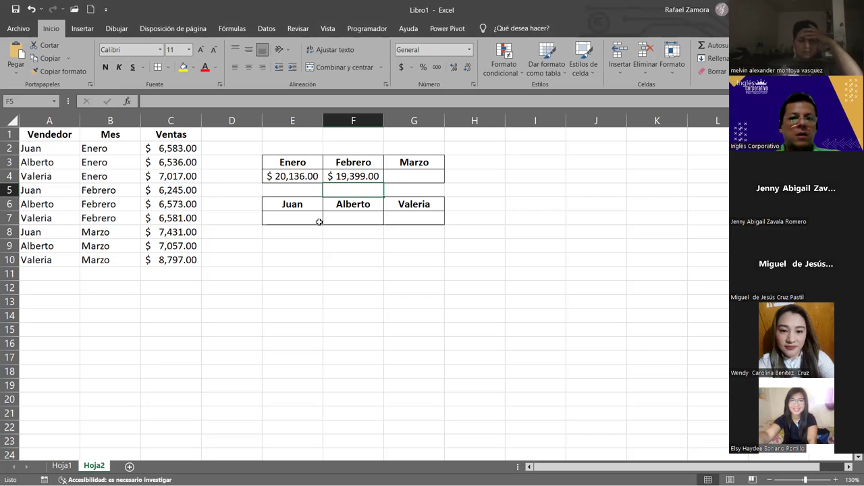
Enter =C2+C5+C8 in E7 for Juan's total of $ 20,259.00.
left_click(319, 222)
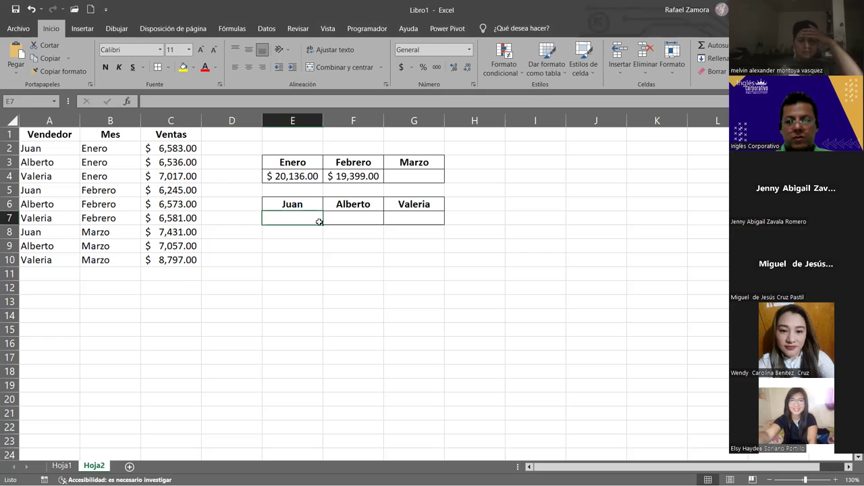
type("=")
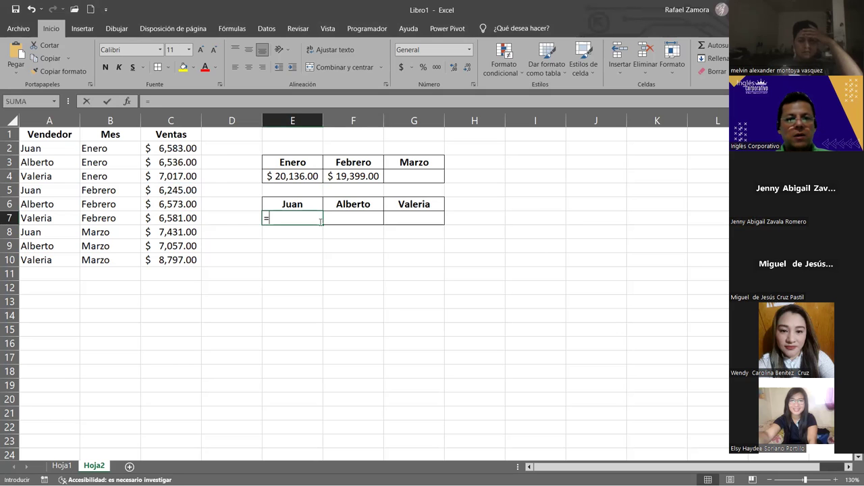
left_click(177, 148)
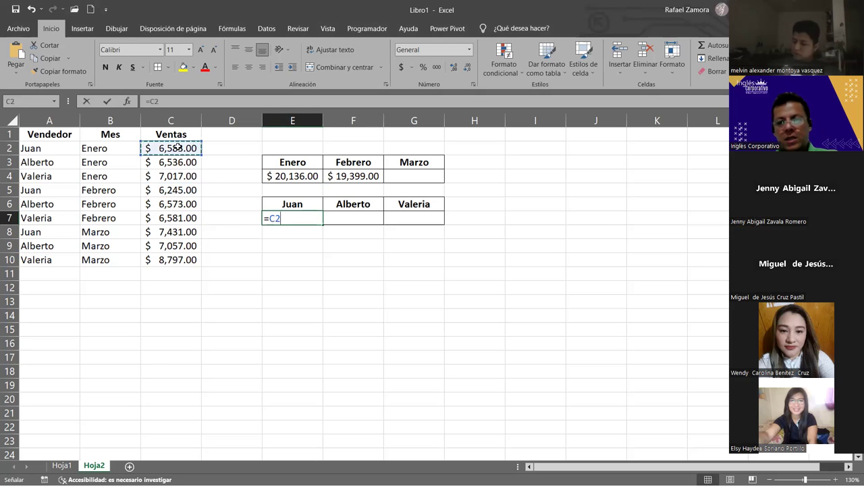
type("+")
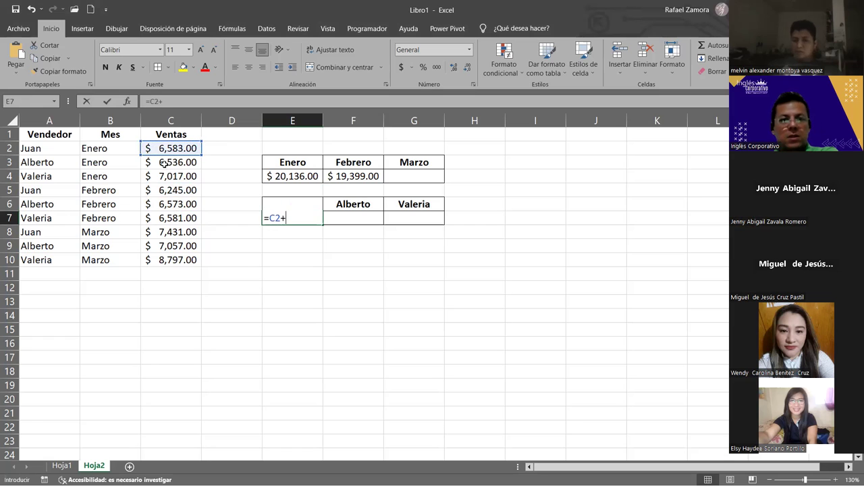
left_click(163, 190)
type("+")
left_click(169, 232)
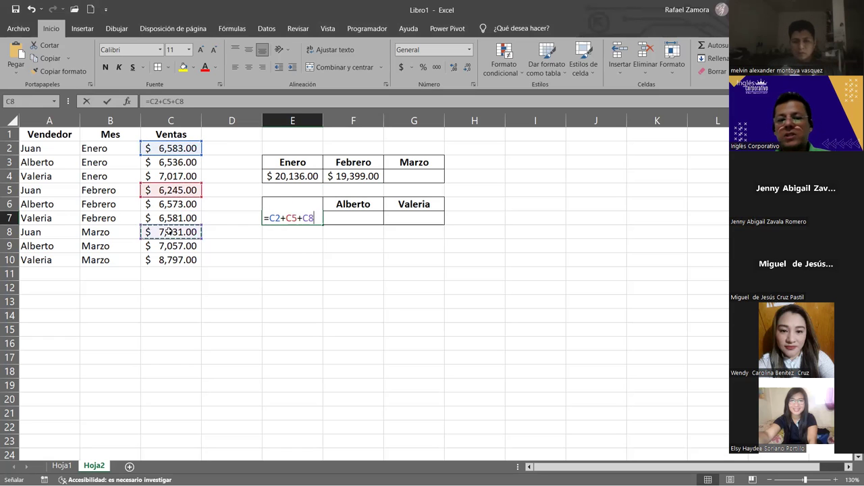
key("Return")
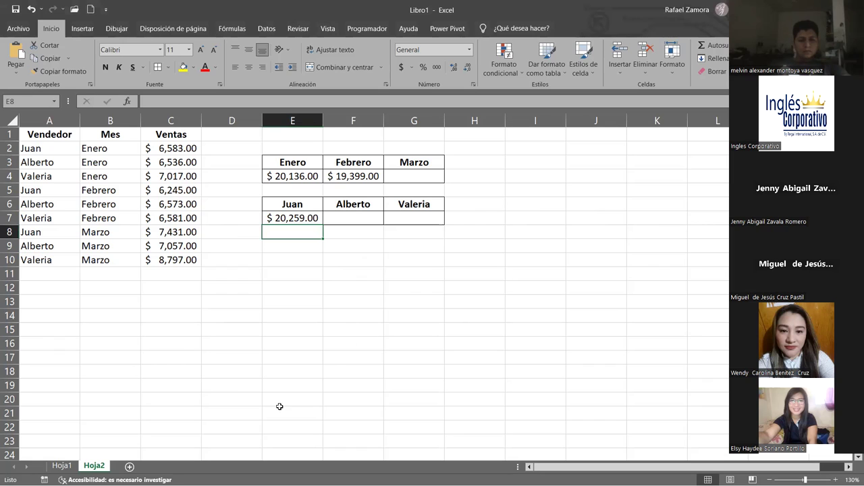
left_click(357, 177)
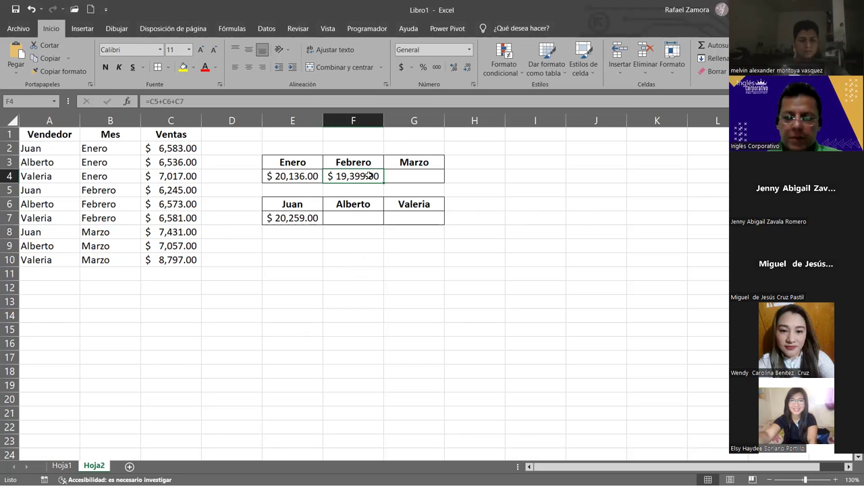
Clear F4's addition formula and begin a =SUMA( formula in its place.
key("BackSpace")
type("=")
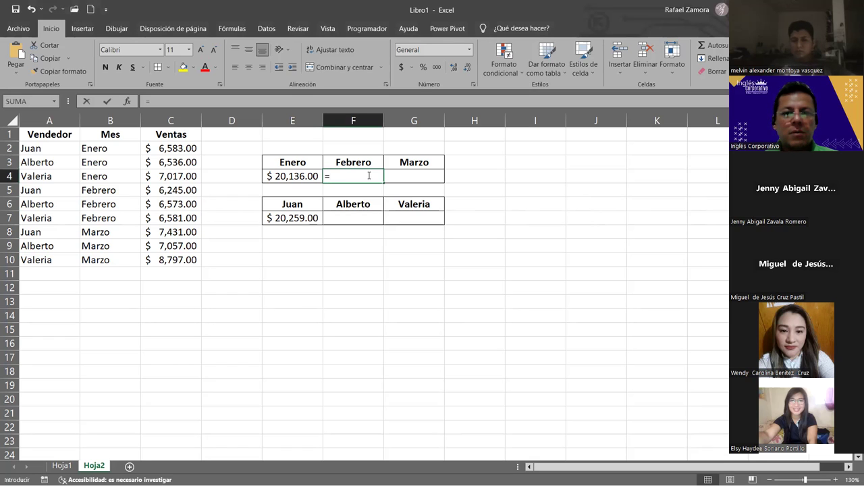
type("sum")
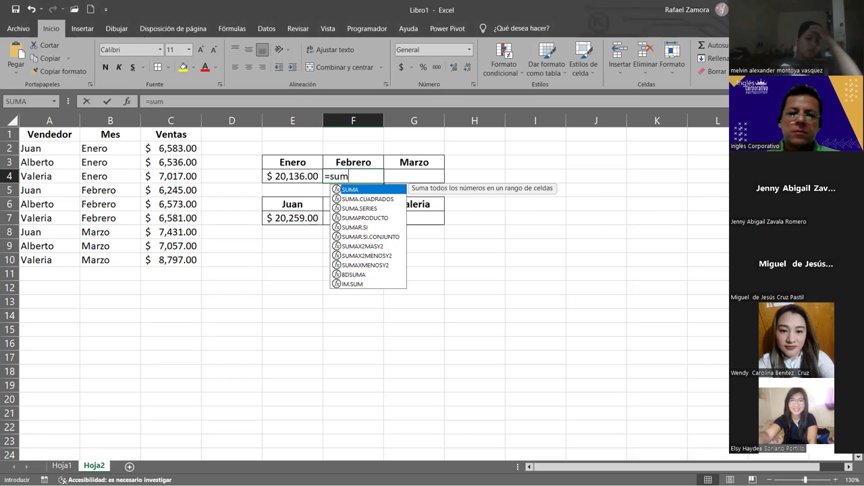
key("Escape")
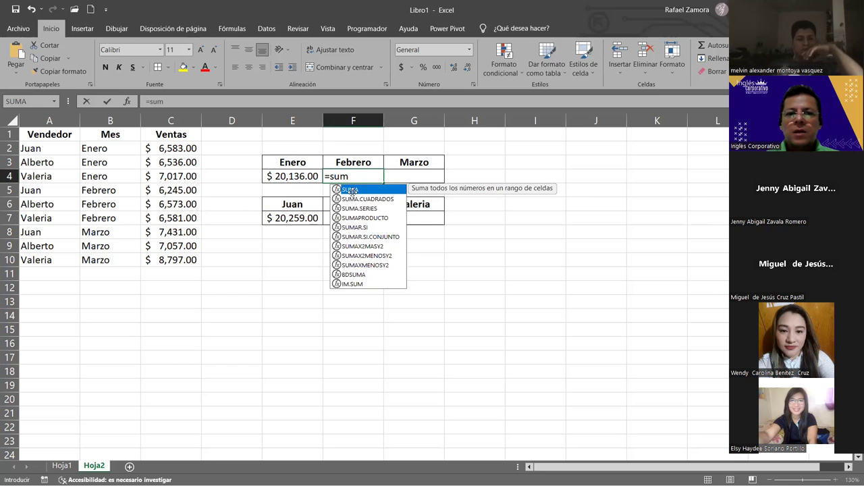
double_click(353, 191)
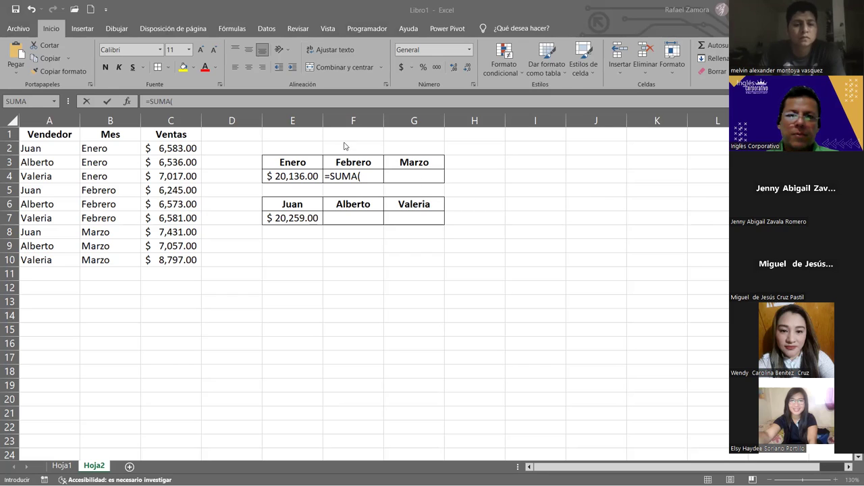
Complete F4 as =SUMA(C5:C7), keeping the Febrero total at $ 19,399.00.
left_click(362, 178)
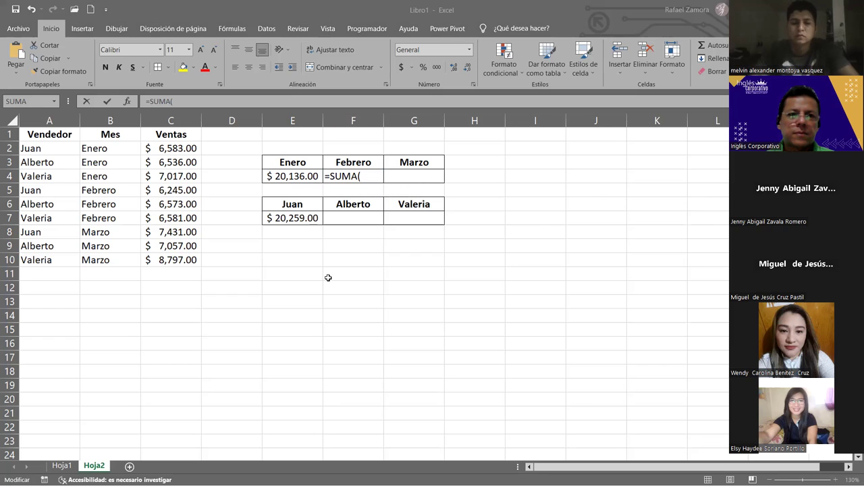
left_click(362, 174)
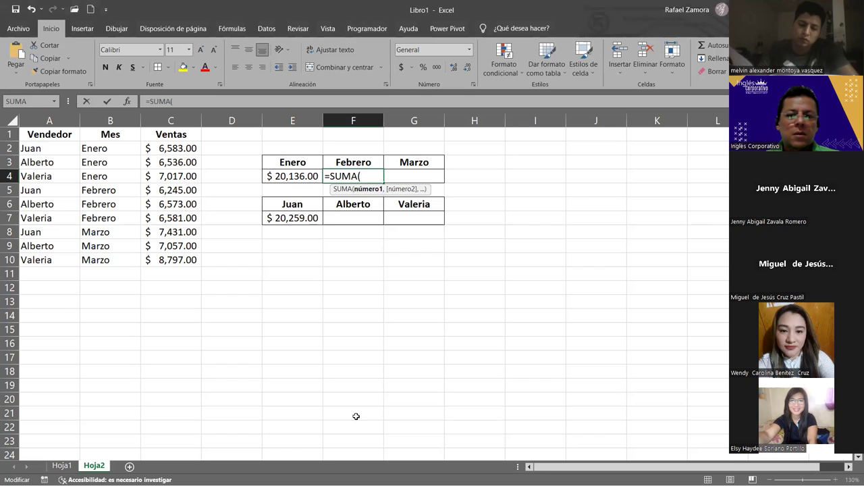
left_click(201, 17)
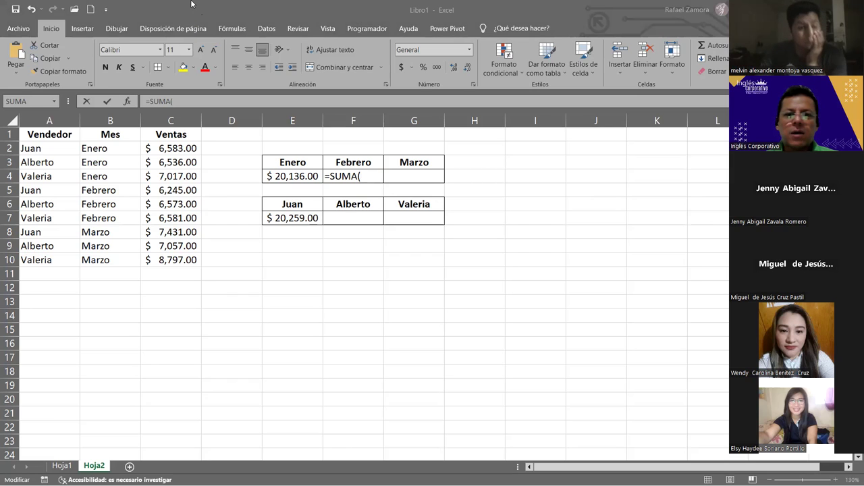
left_click(192, 4)
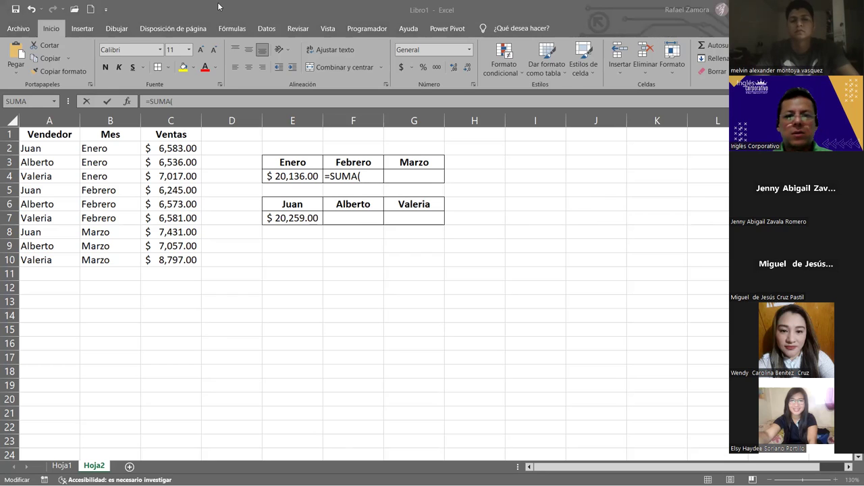
left_click(376, 176)
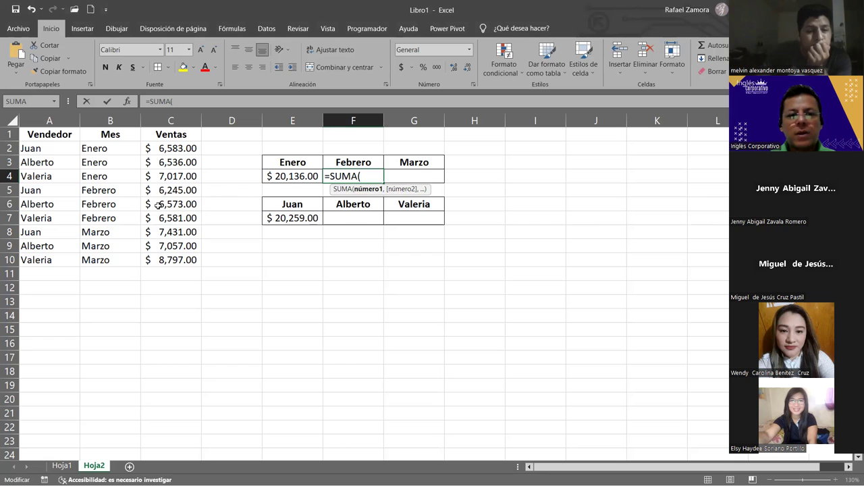
left_click_drag(186, 190, 180, 218)
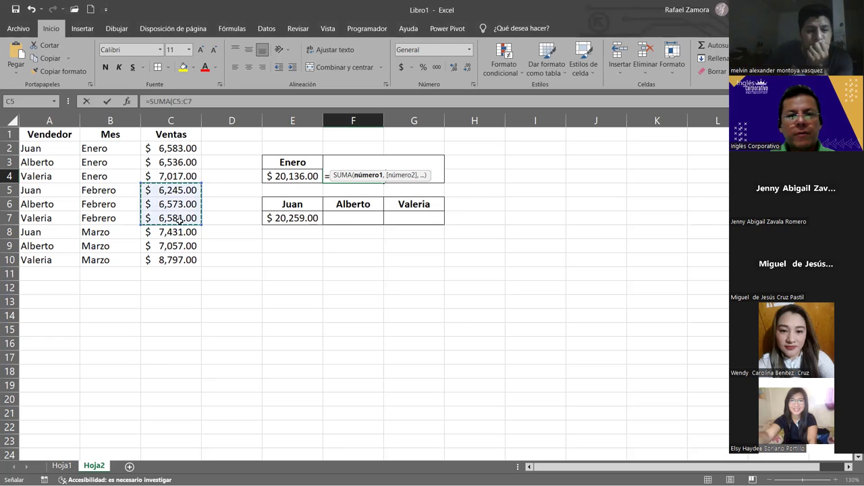
type(")")
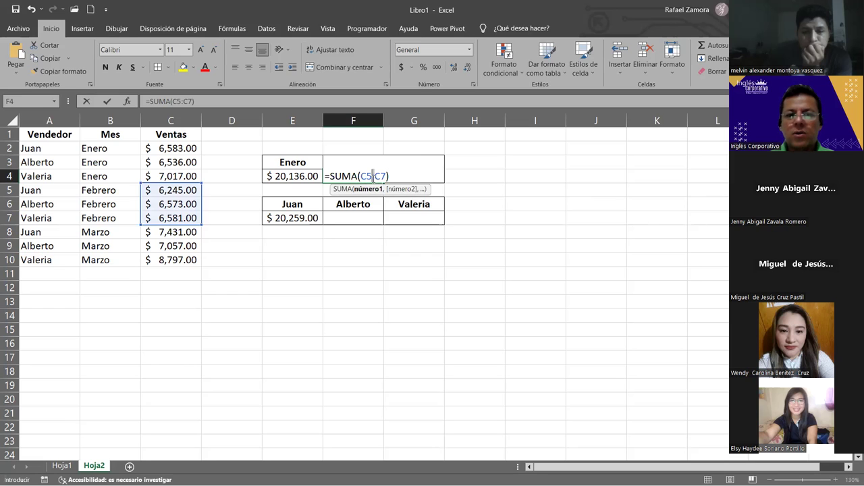
key("Return")
left_click(405, 178)
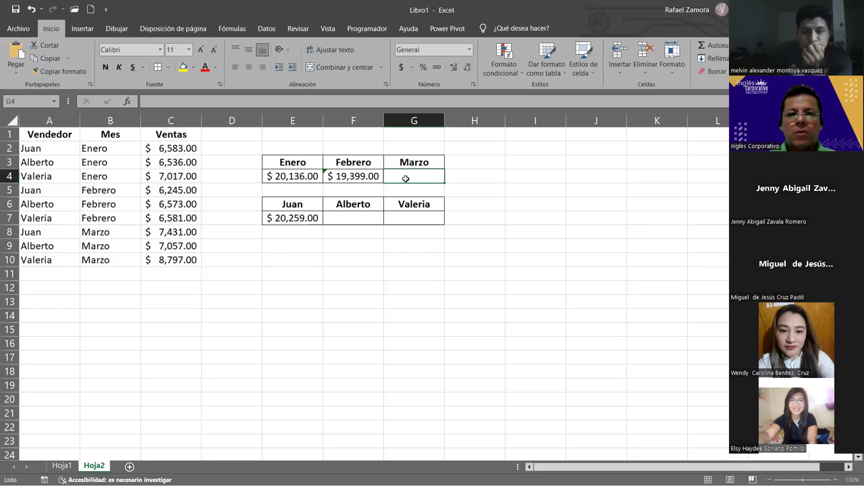
Enter =SUMA(C8:C10) in G4 for the Marzo total of $ 23,285.00.
type("=")
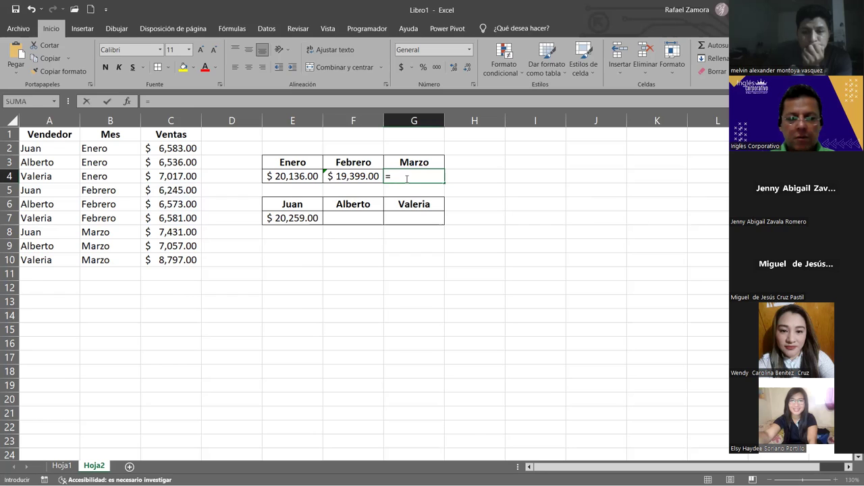
type("sun")
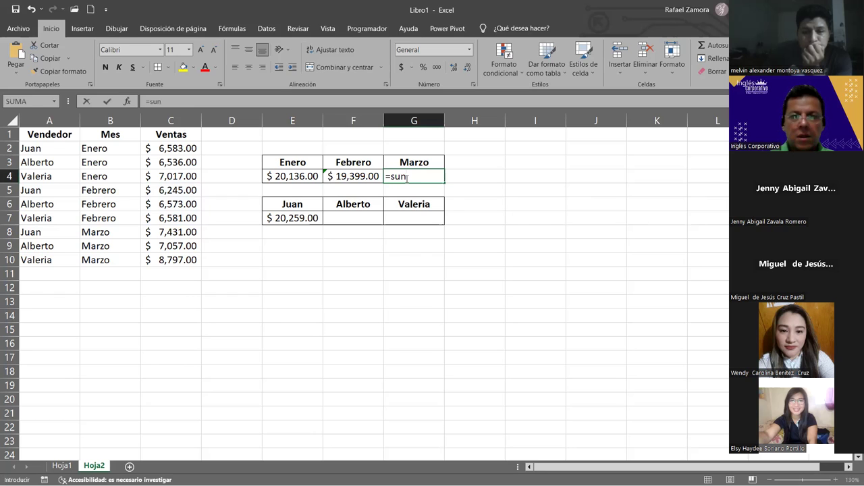
key("BackSpace")
type("m")
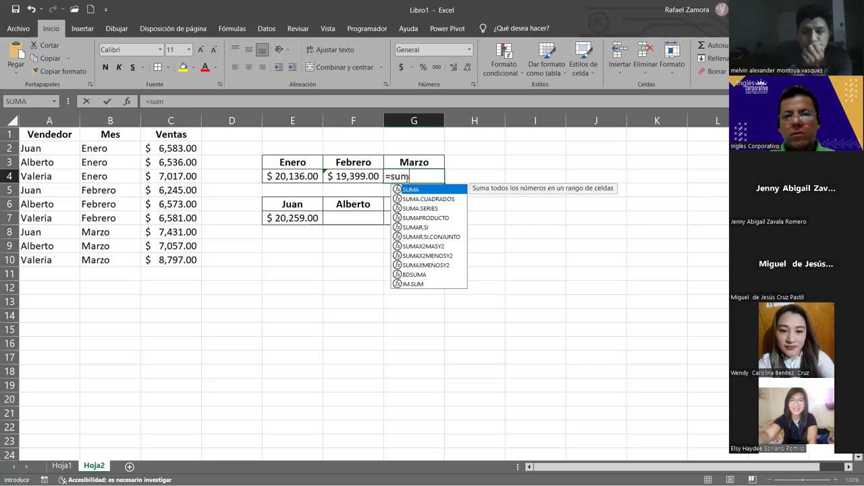
key("Tab")
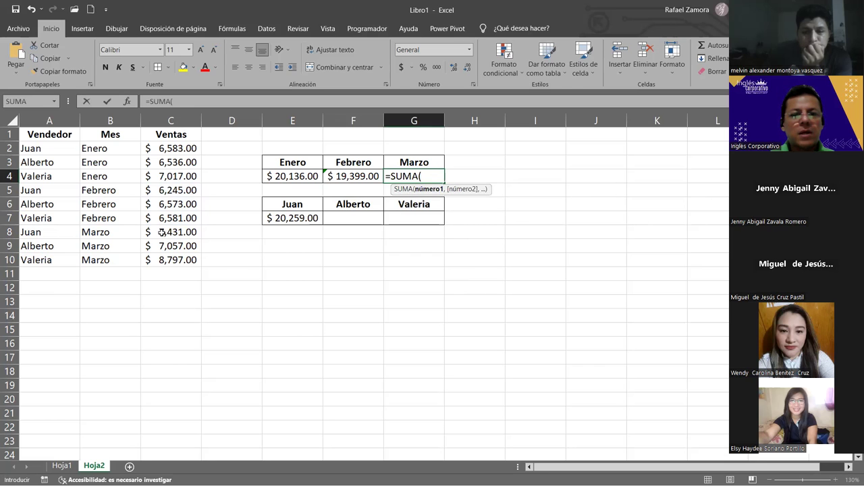
left_click_drag(162, 232, 162, 260)
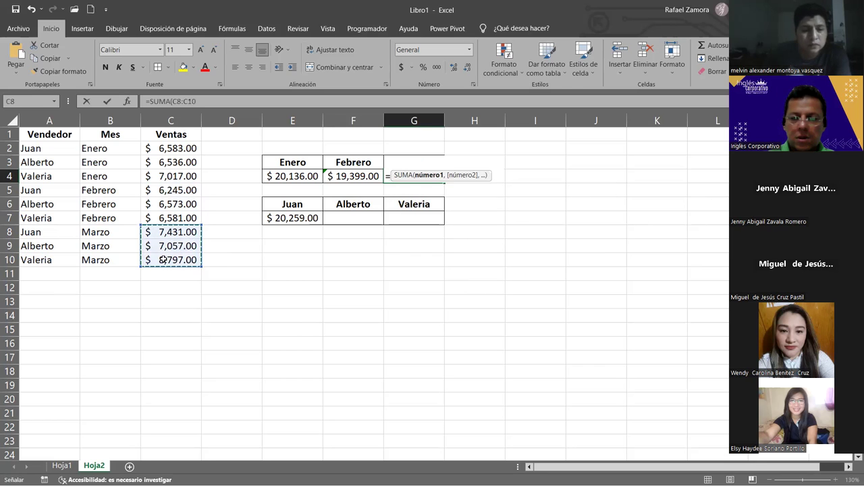
type(")")
key("Return")
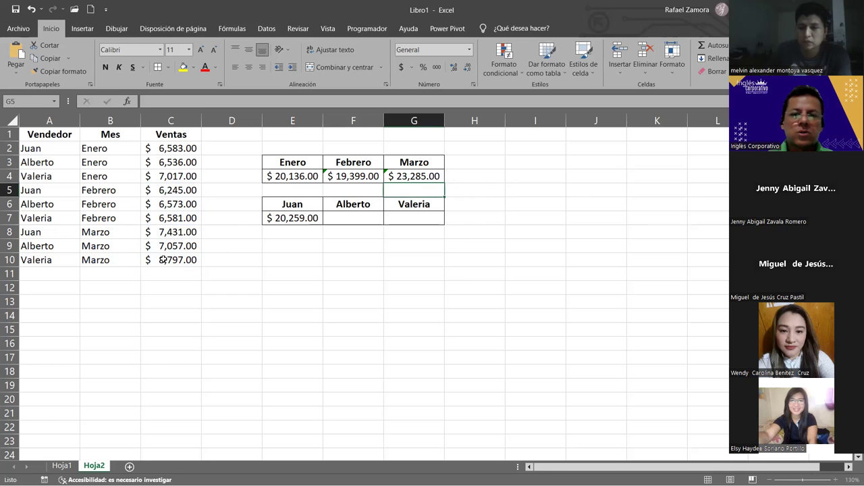
left_click(356, 221)
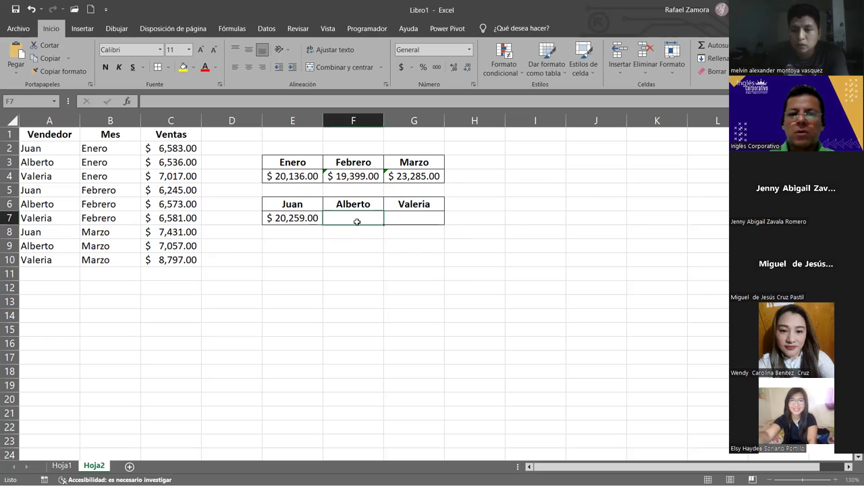
Start Alberto's total in F7 as =SUMA(C3+C6+C9 by picking his three sales cells.
type("=")
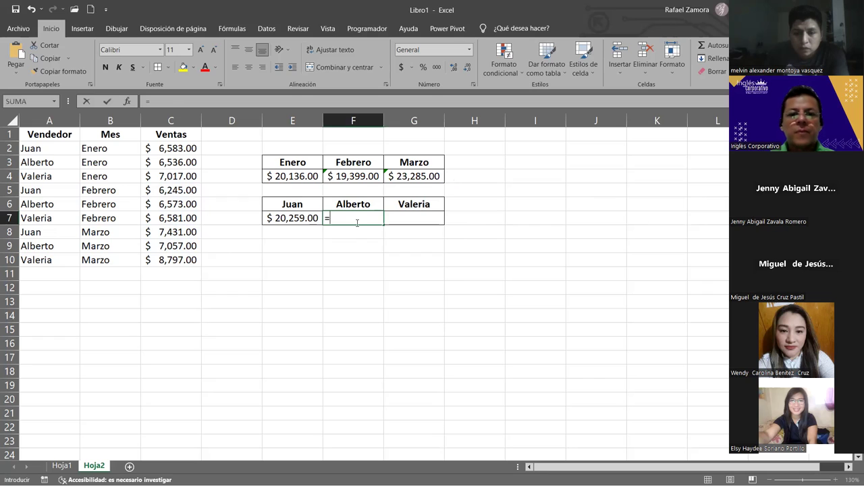
type("SUMA(")
left_click(173, 162)
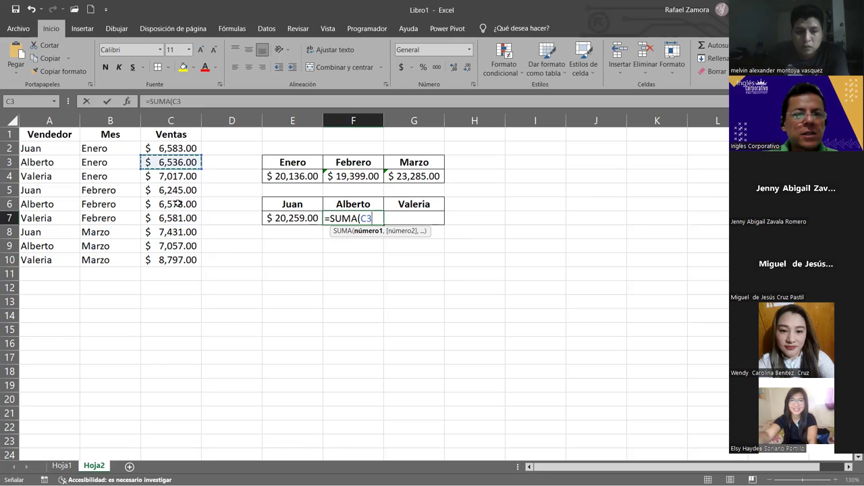
type("+")
left_click(159, 206)
type("+")
left_click(173, 246)
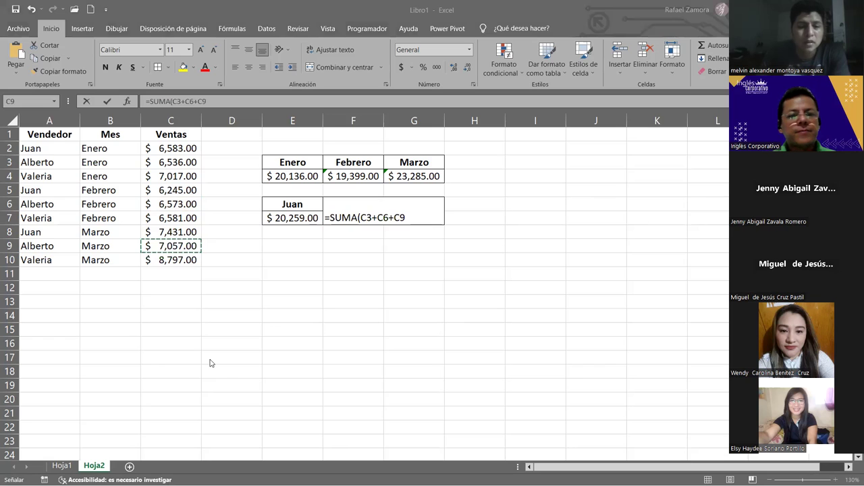
Close the F7 formula with ')' and mark the C3+C6+C9 arguments to clear them.
left_click(412, 215)
type(")")
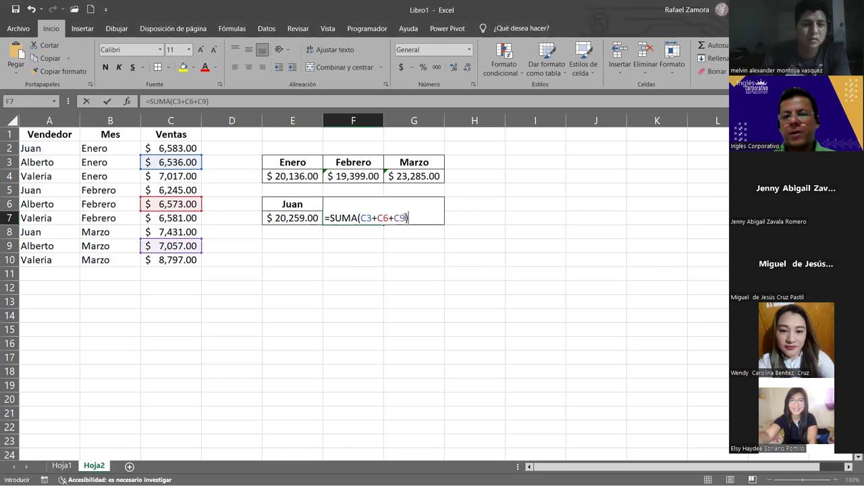
left_click_drag(399, 218, 367, 218)
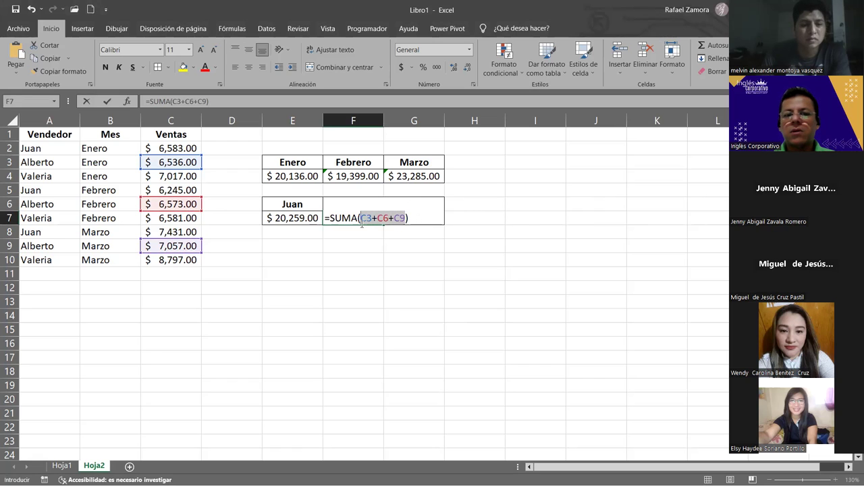
left_click(417, 219)
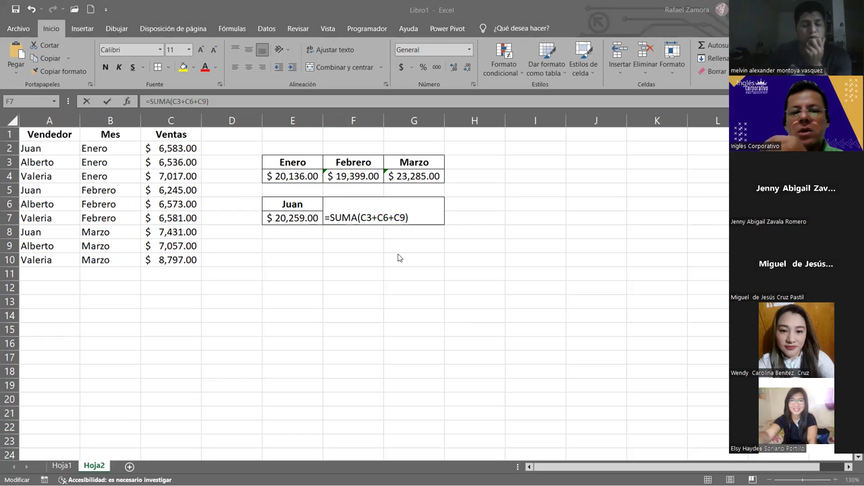
Commit Alberto's F7 formula so it shows $20,166.00.
left_click(413, 217)
left_click(380, 217)
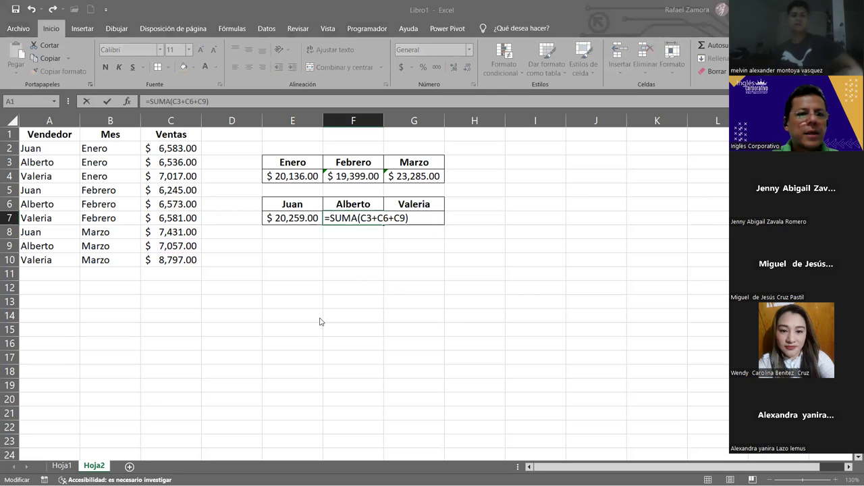
key("Return")
Cancel a stray '=' entry started in empty cell I14.
left_click(516, 316)
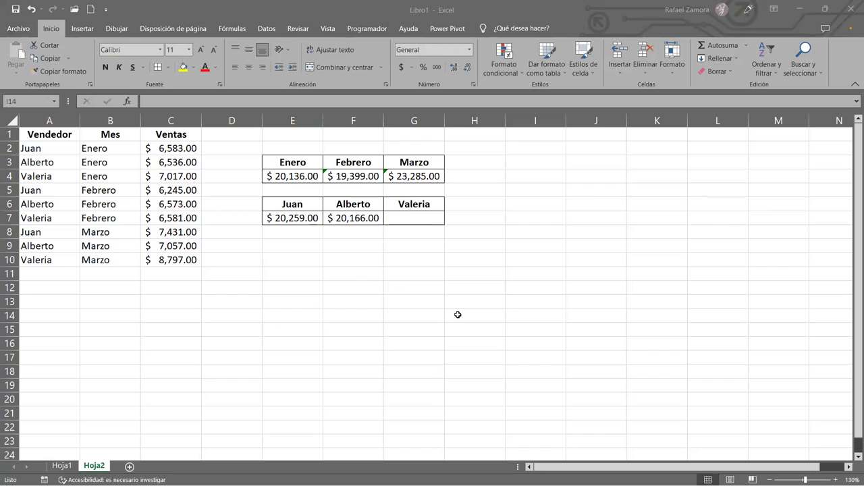
type("=")
key("Escape")
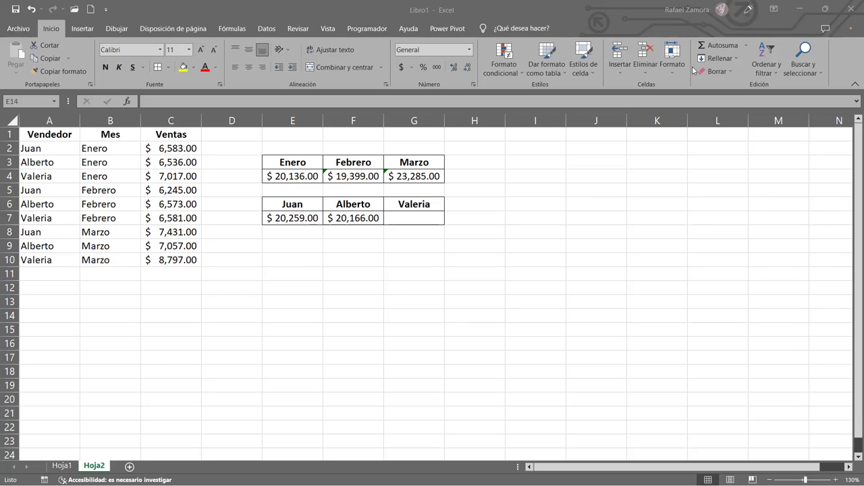
Reopen Alberto's F7 formula and remove the C3+C6+C9 arguments inside SUMA().
left_click(373, 213)
double_click(374, 214)
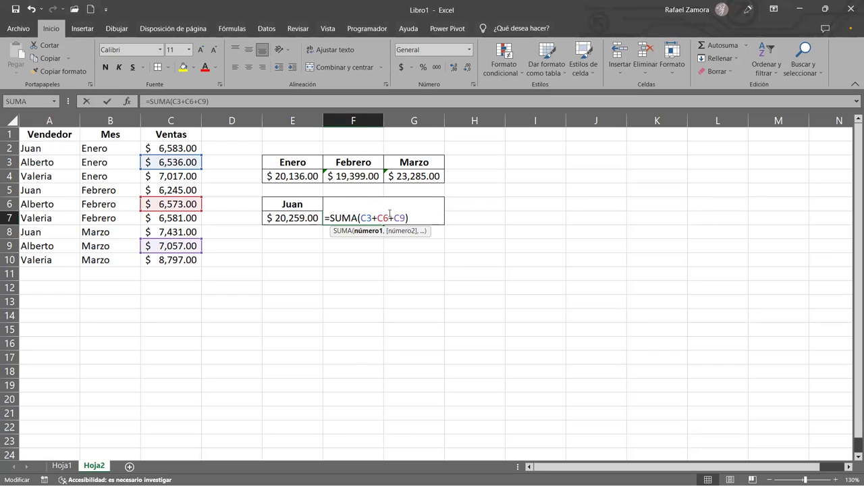
left_click_drag(405, 218, 370, 222)
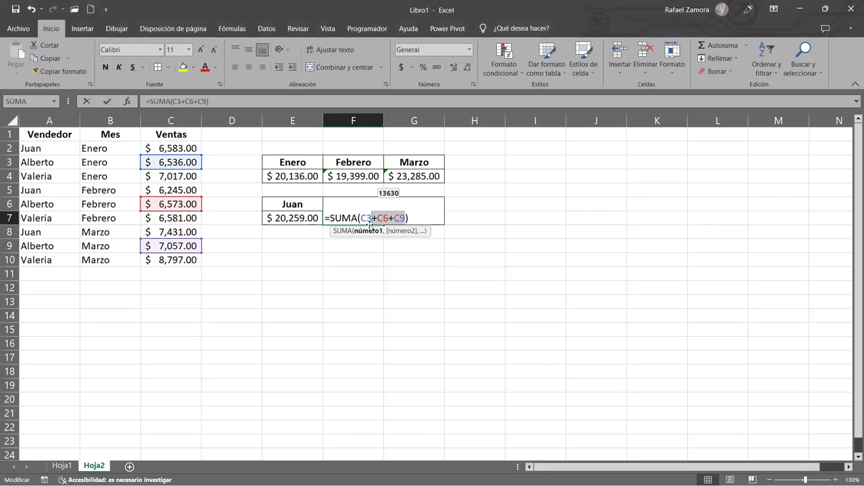
type(",")
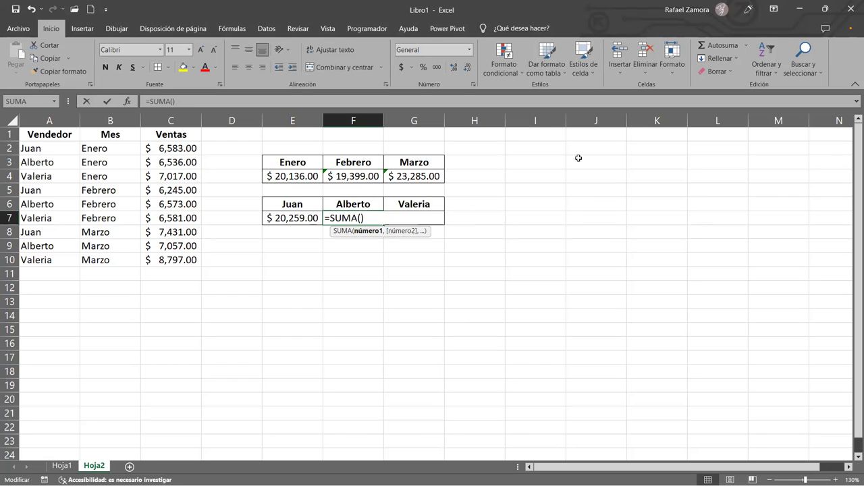
Fill F7's SUMA() with comma-separated arguments C3, C6, C9 and review the formula text.
left_click(172, 162)
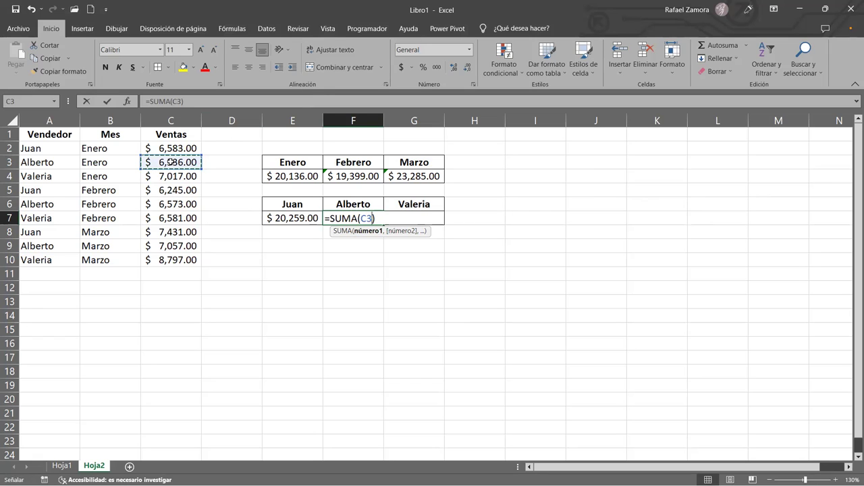
type(",")
left_click(172, 204)
type(",")
left_click(182, 246)
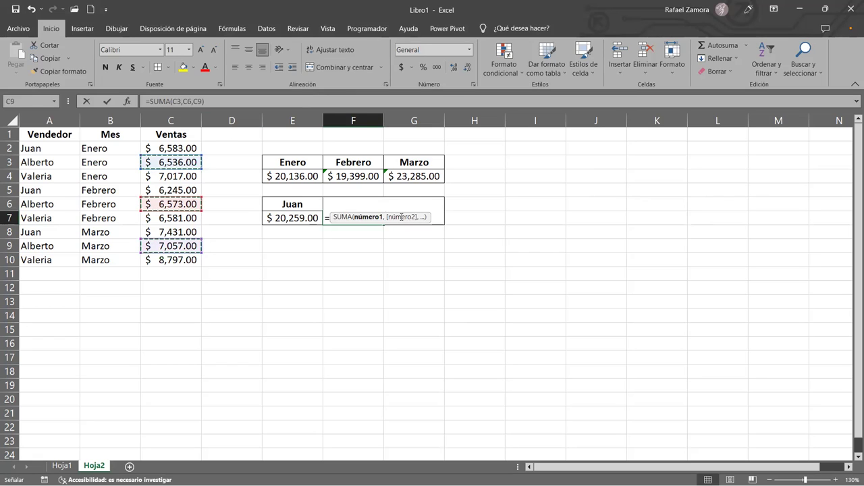
left_click(408, 216)
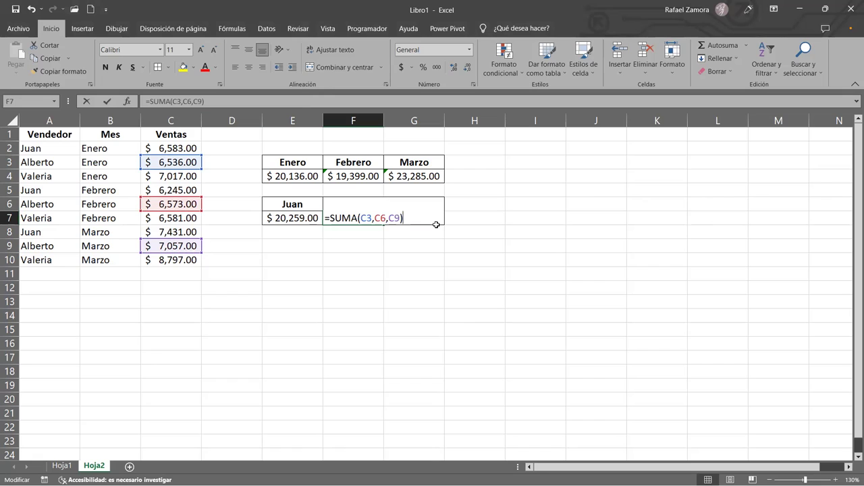
left_click(385, 220)
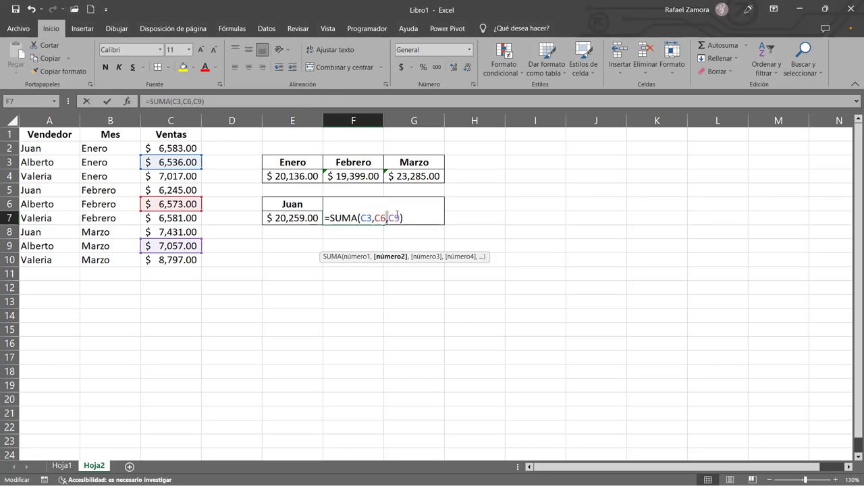
left_click(404, 218)
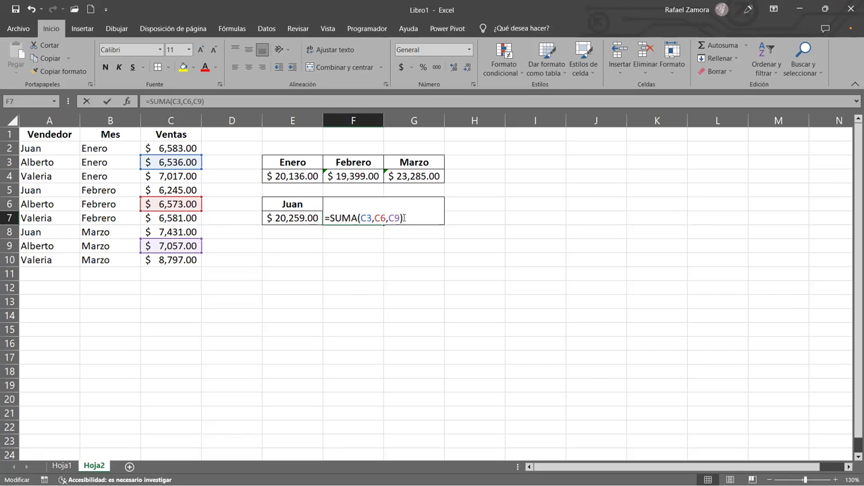
left_click(381, 218)
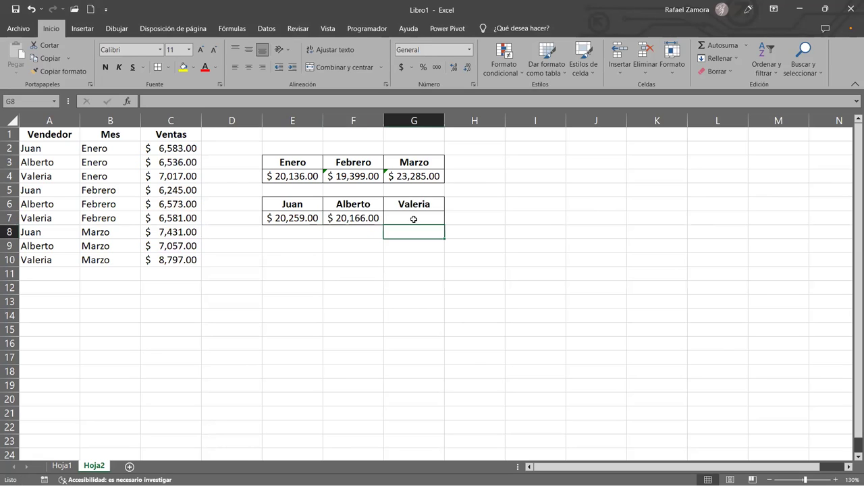
Enter =SUMA(C4,C7,C10) in G7 for Valeria's total of $22,395.00.
left_click(414, 216)
type("=")
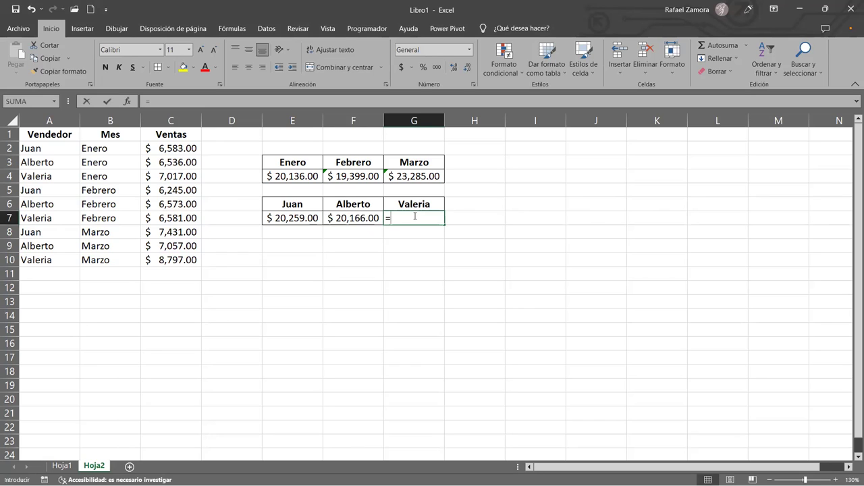
type("SUMA(")
left_click(159, 175)
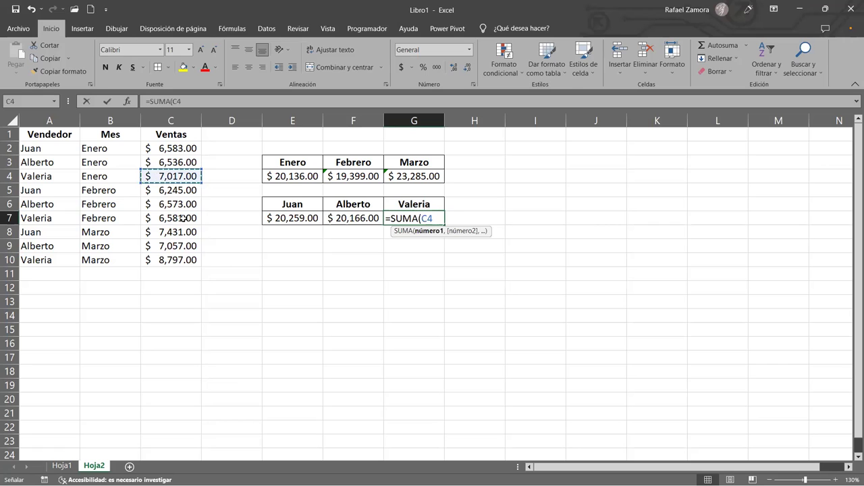
left_click(183, 218, "ctrl")
left_click(176, 259, "ctrl")
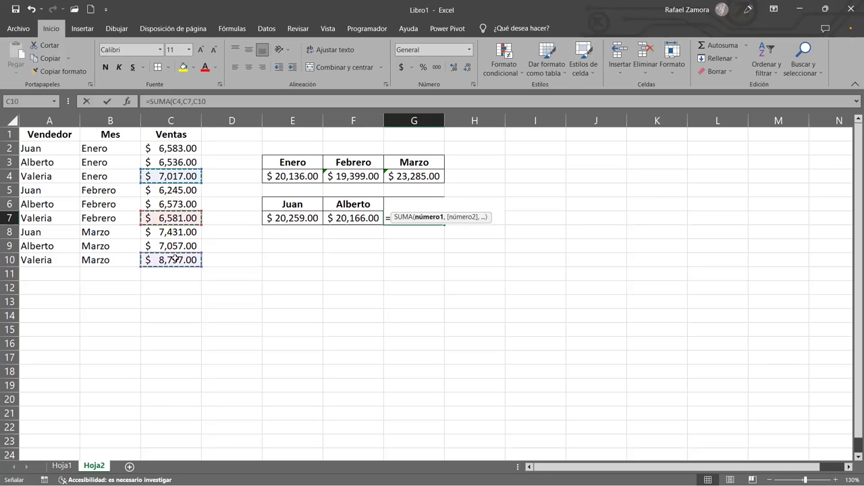
key("Return")
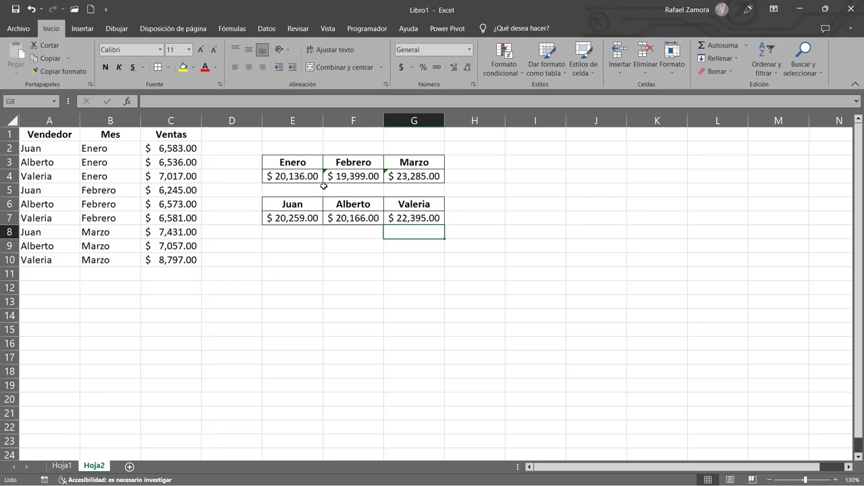
Compare the formulas behind the Febrero and Marzo totals in F4 and G4.
left_click(362, 176)
left_click(389, 176)
left_click(376, 176)
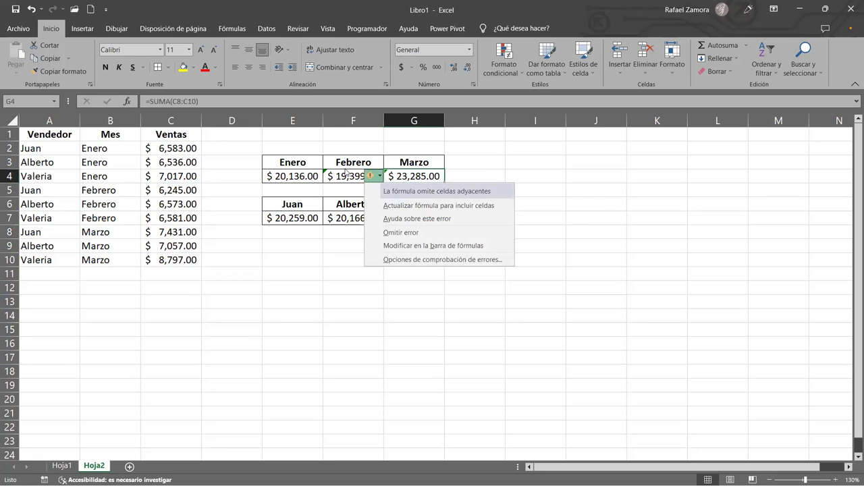
left_click(353, 166)
left_click(441, 164)
left_click(346, 177)
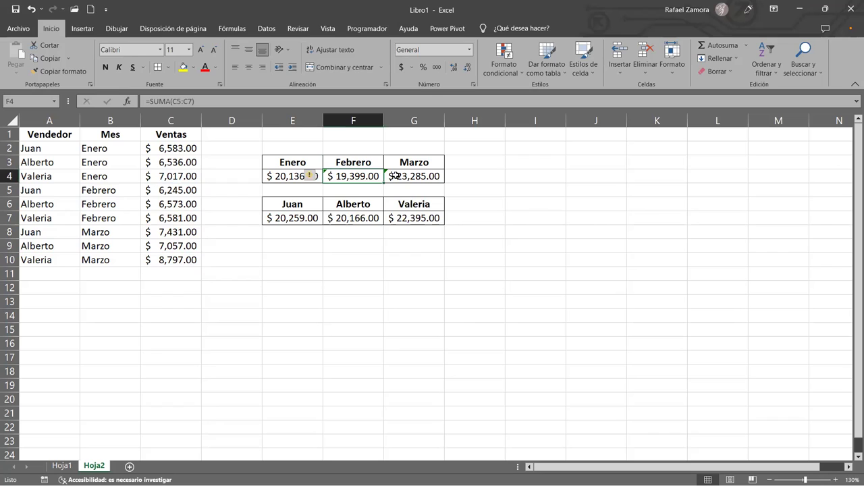
left_click(398, 175)
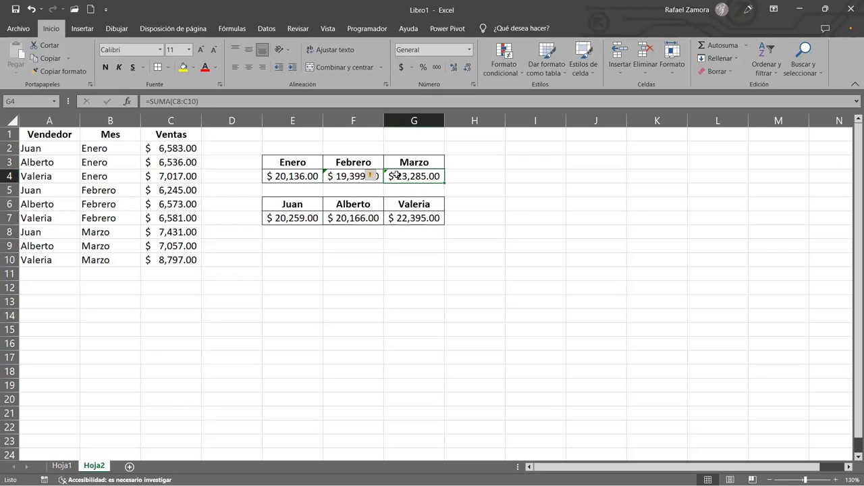
left_click(347, 177)
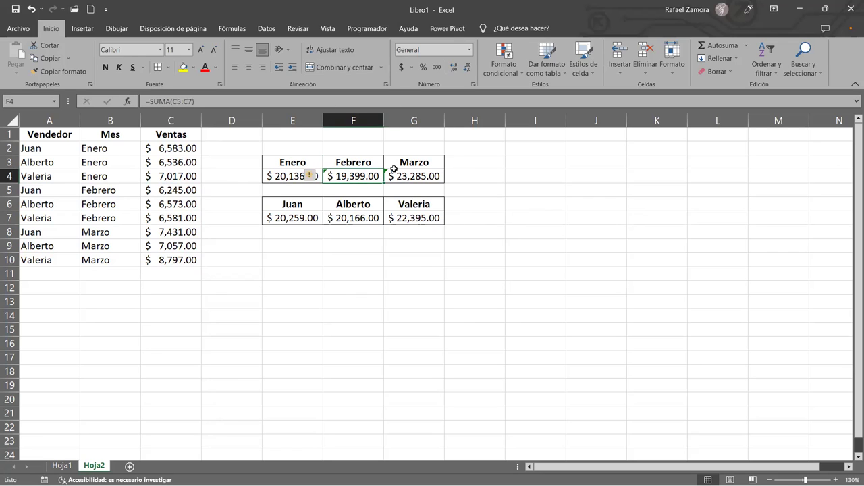
left_click(421, 174)
left_click(340, 178)
left_click(405, 178)
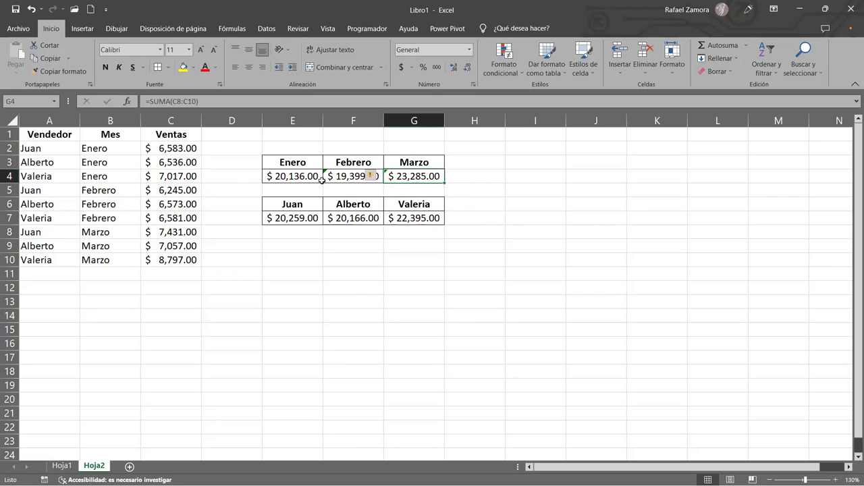
left_click(331, 177)
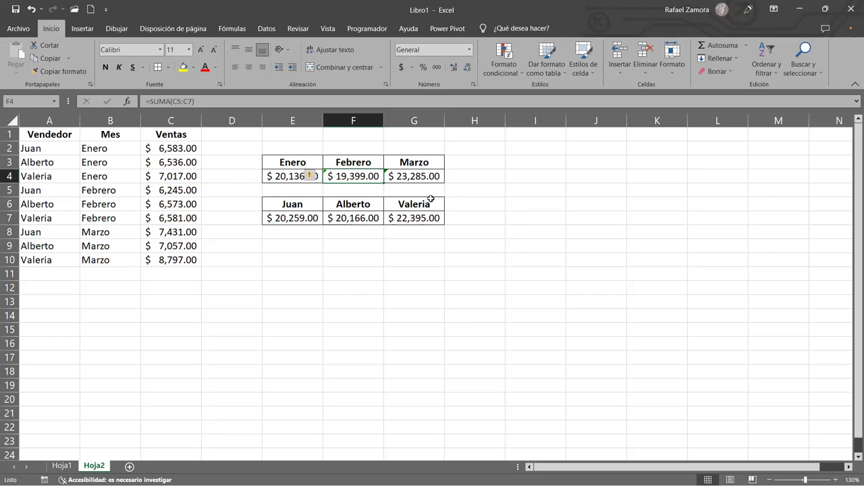
left_click(403, 181)
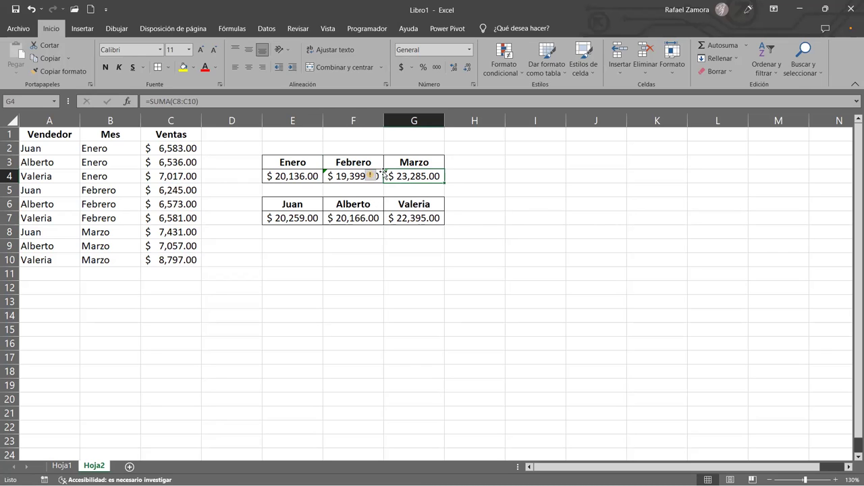
Inspect the Febrero total's error warning options, leaving its formula unchanged.
left_click(345, 178)
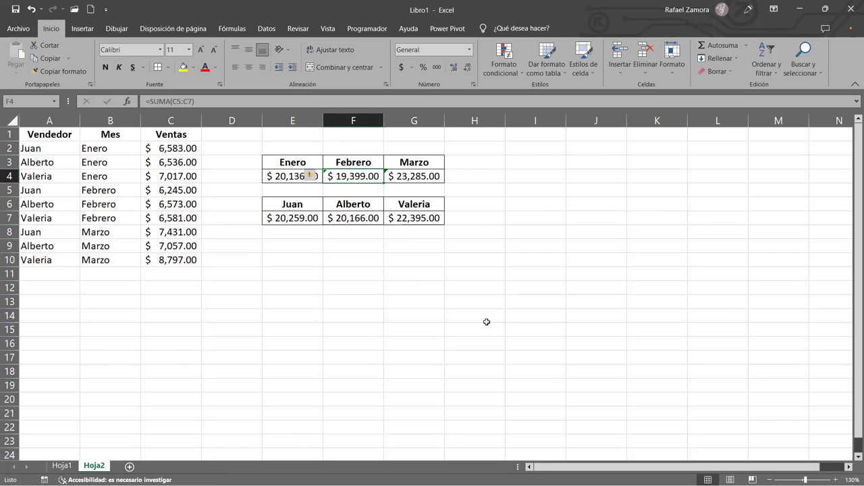
left_click(313, 177)
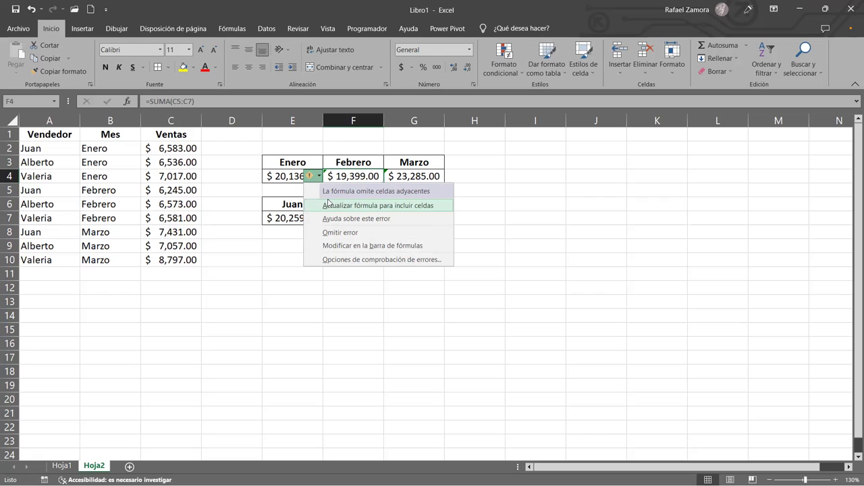
key("Escape")
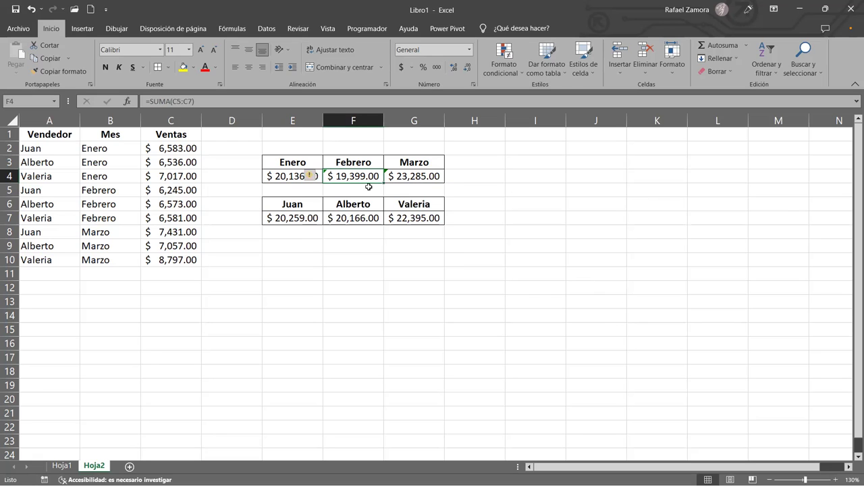
double_click(362, 176)
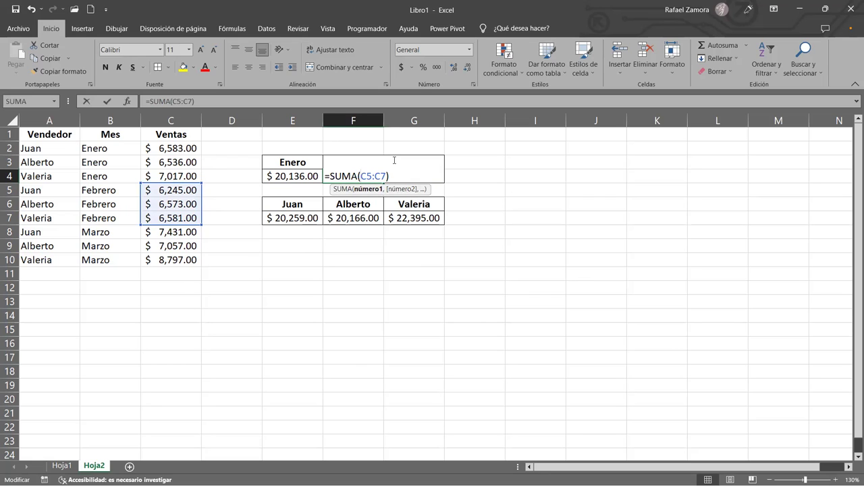
key("ctrl+Return")
left_click(316, 175)
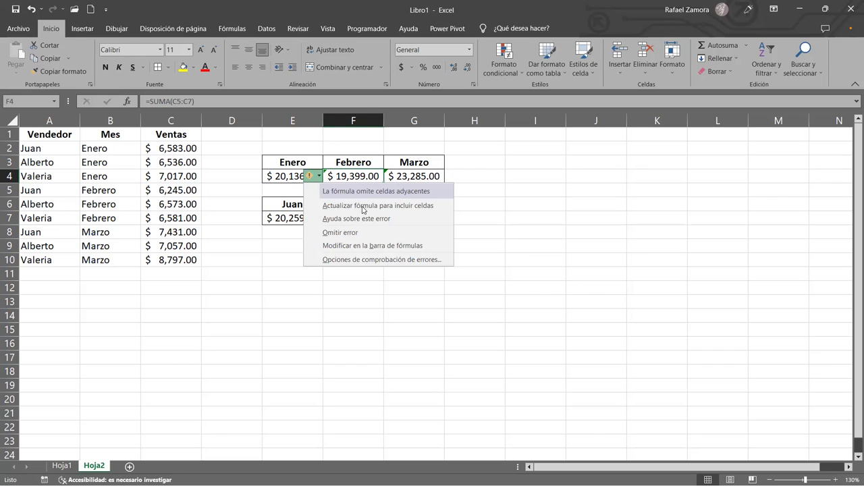
left_click(358, 233)
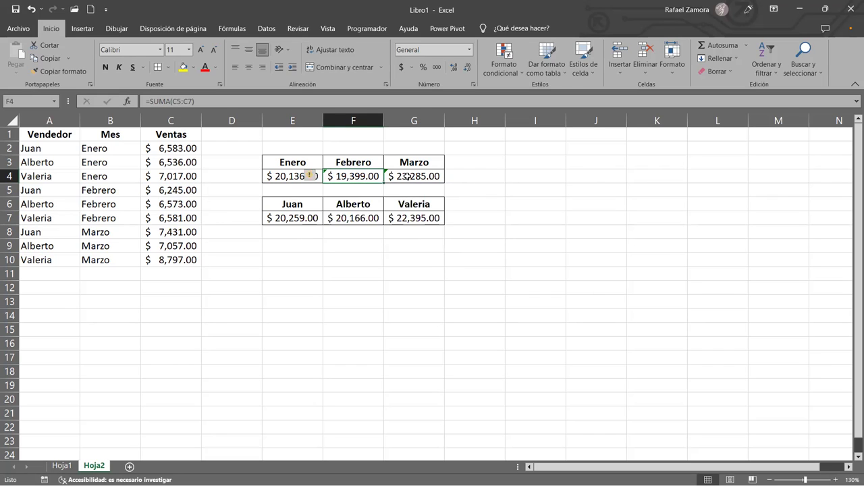
Select F4:G4 and choose Omitir error to ignore both totals' warnings.
left_click(407, 177)
left_click_drag(415, 175, 353, 173)
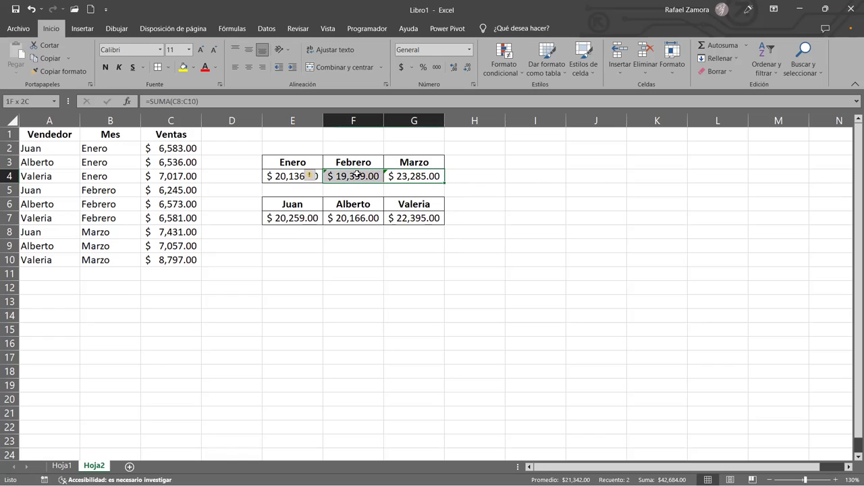
left_click(311, 178)
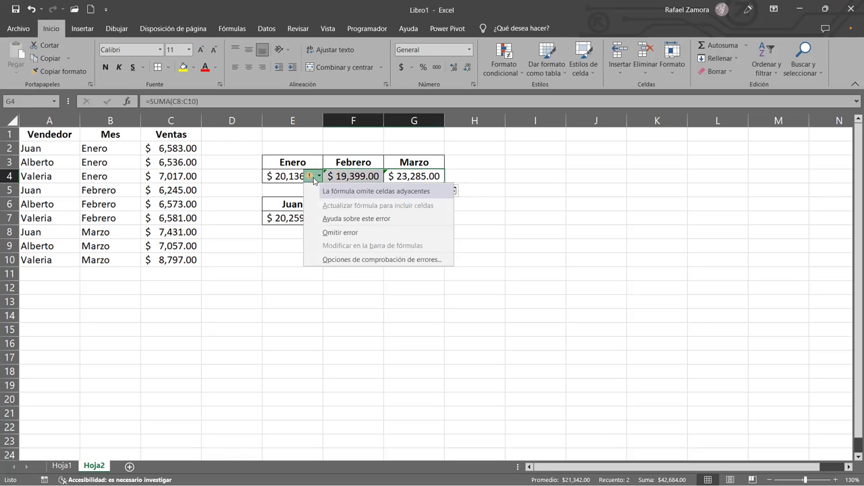
left_click(336, 233)
left_click(356, 310)
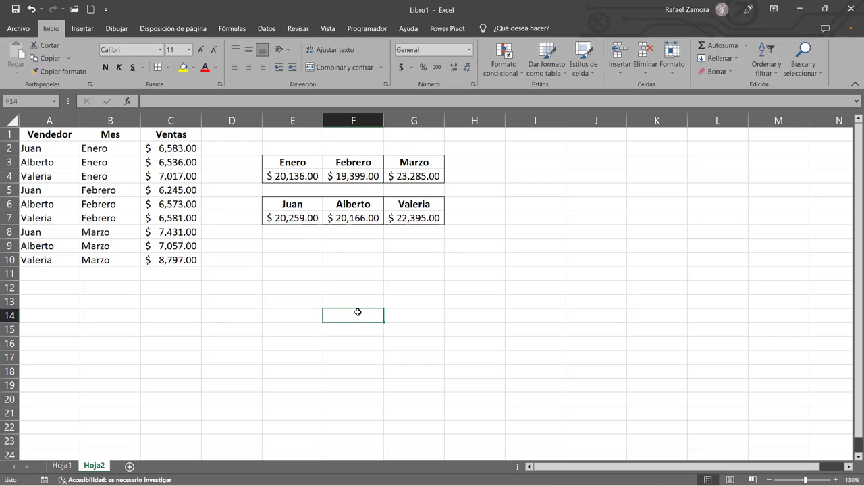
double_click(308, 177)
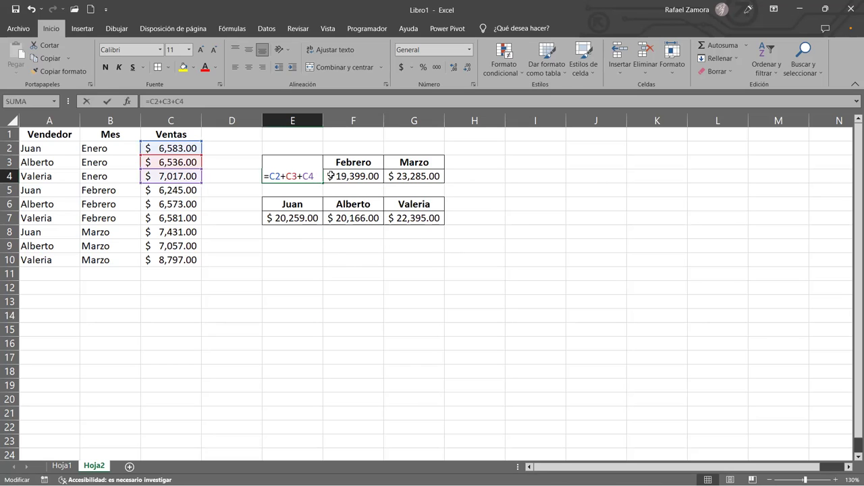
key("Tab")
key("F2")
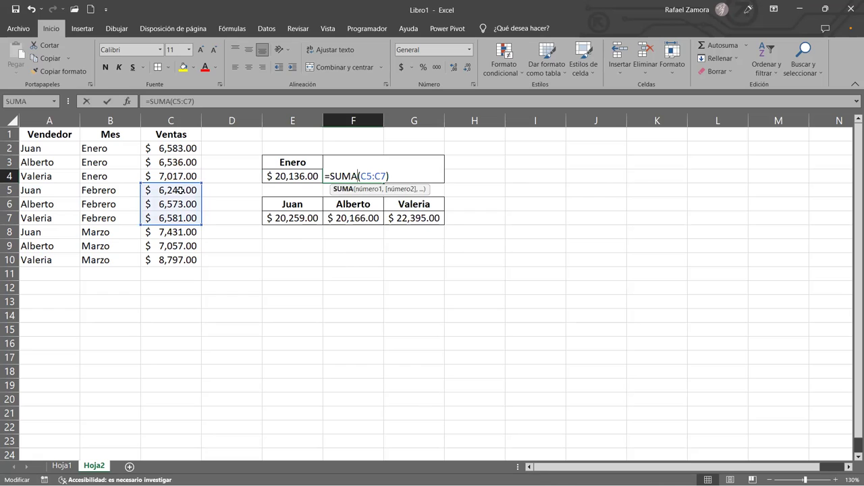
key("Tab")
key("F2")
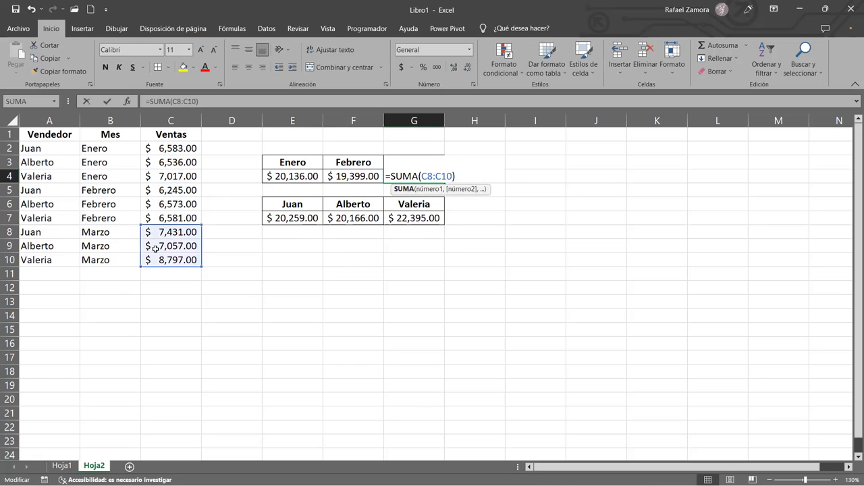
key("Escape")
left_click(293, 219)
key("F2")
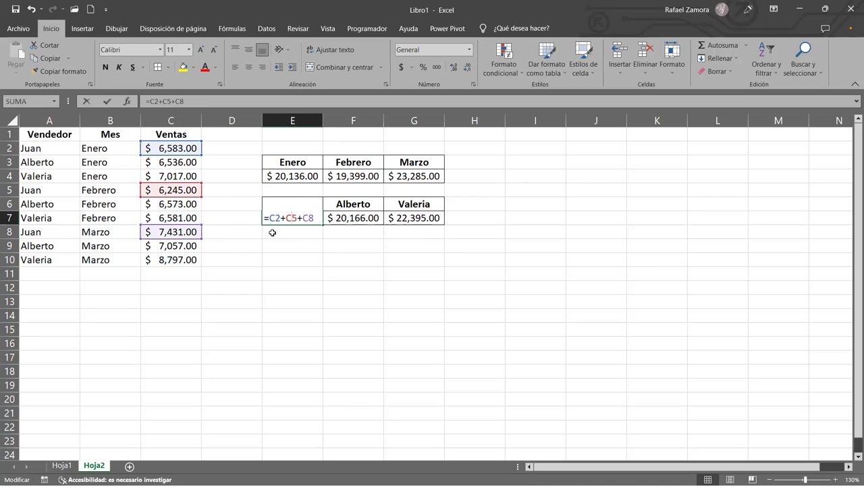
key("Escape")
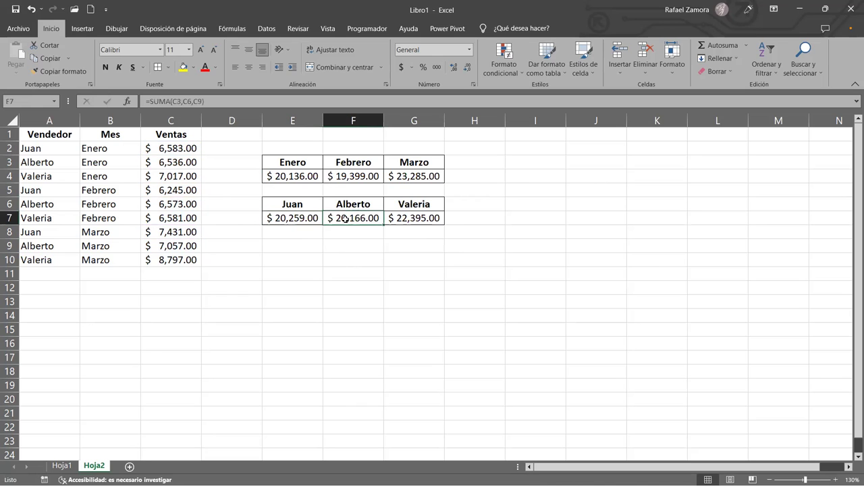
double_click(342, 216)
left_click_drag(361, 217, 405, 217)
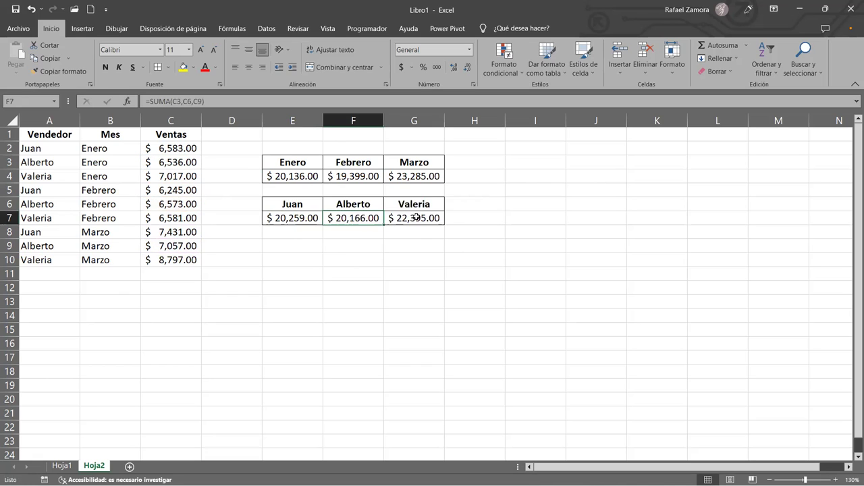
double_click(417, 218)
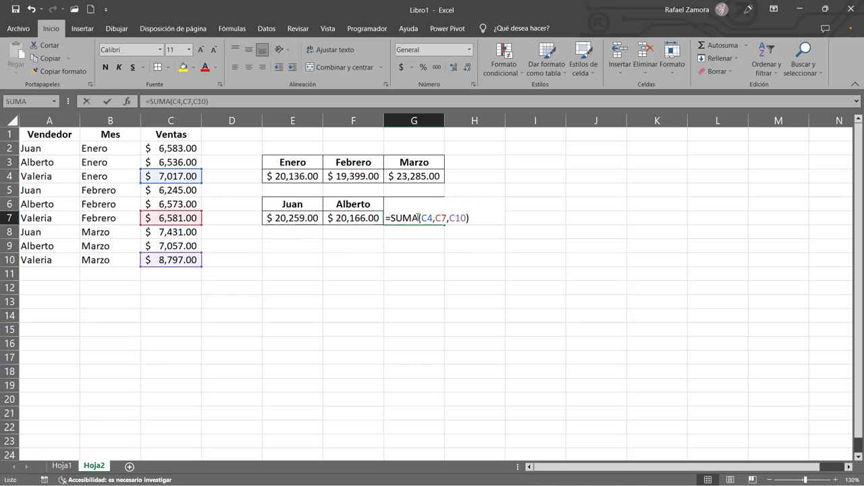
left_click(362, 176)
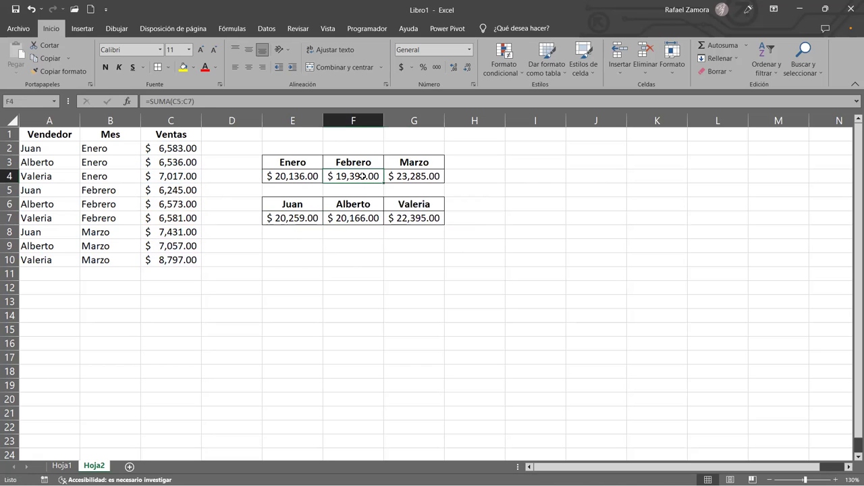
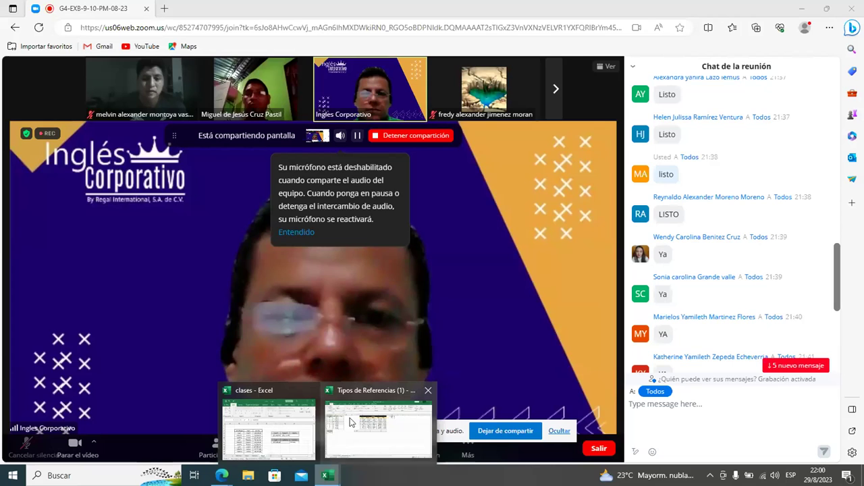
Bring the clases workbook forward, maximize it, and start a =SUMA( formula in H8.
left_click(269, 425)
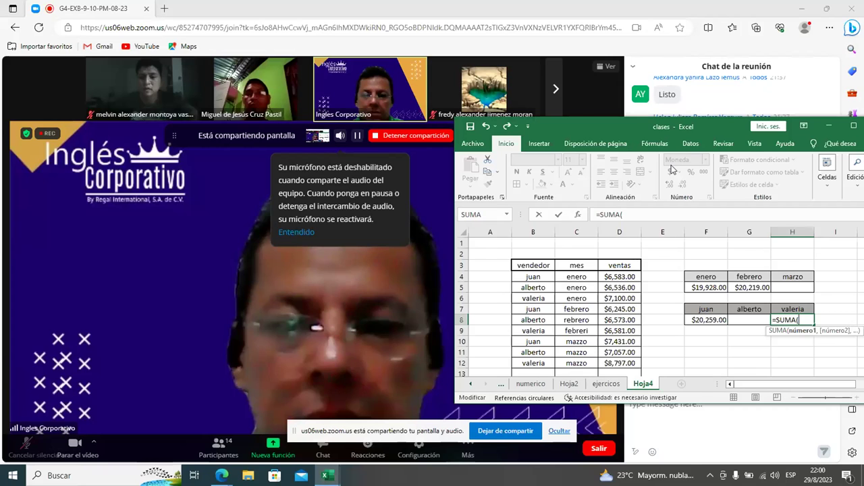
left_click_drag(638, 125, 621, 114)
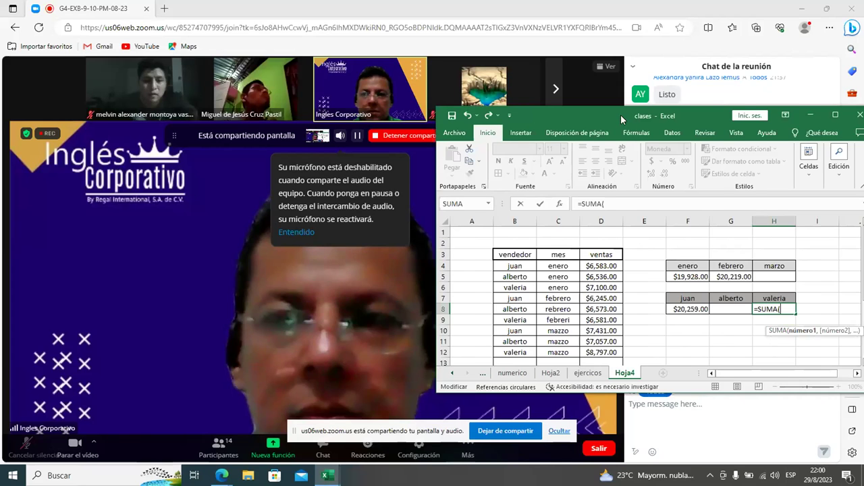
left_click_drag(621, 114, 570, 108)
key("BackSpace")
key("BackSpace")
key("BackSpace")
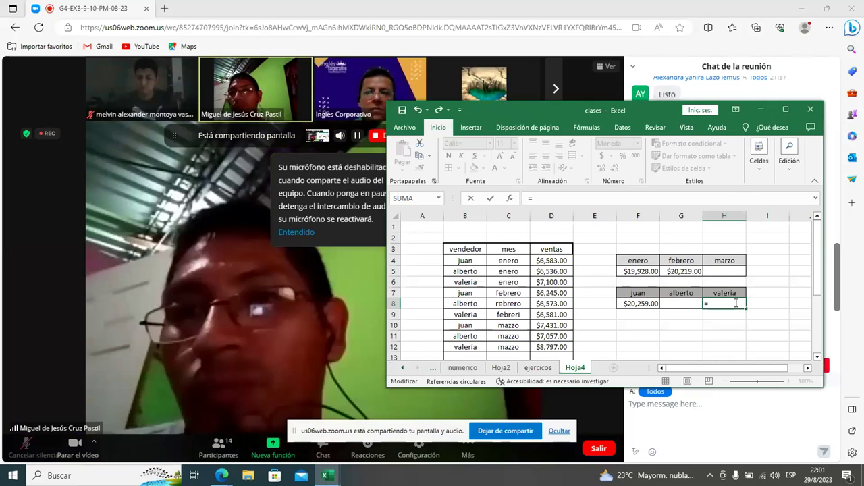
type("su")
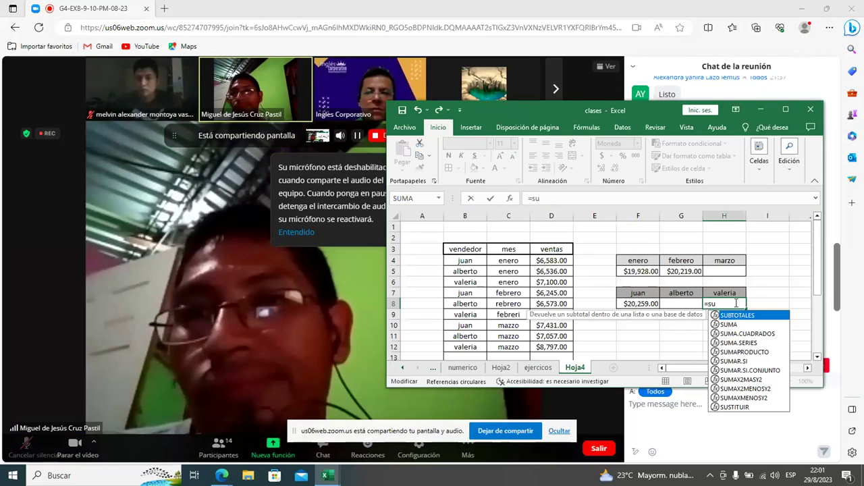
left_click(731, 326)
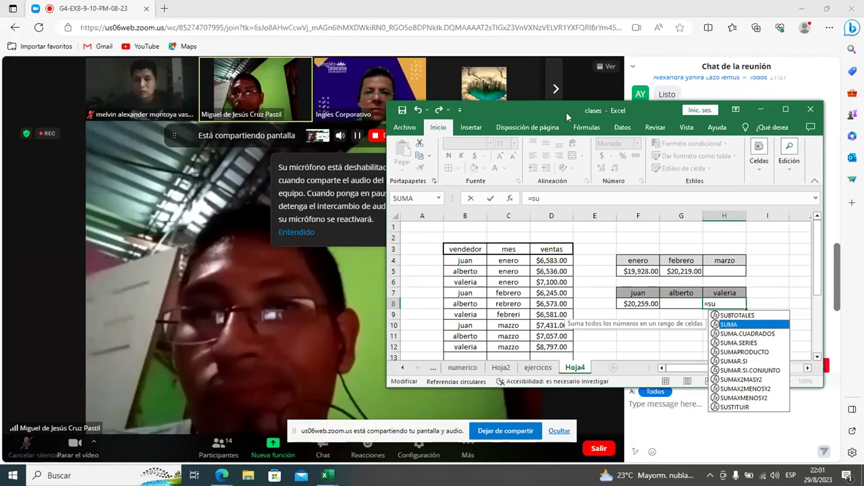
mouse_move(566, 111)
left_mouse_down()
mouse_move(406, 108)
mouse_move(432, 1)
left_mouse_up()
key("Tab")
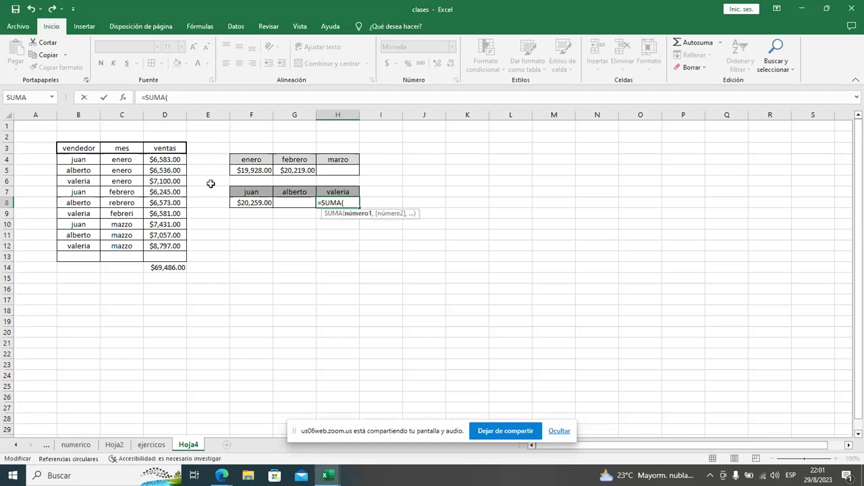
Sum valeria's sales in H8, then undo until it holds =SUMA(D9), showing $6,581.00.
left_click(168, 183)
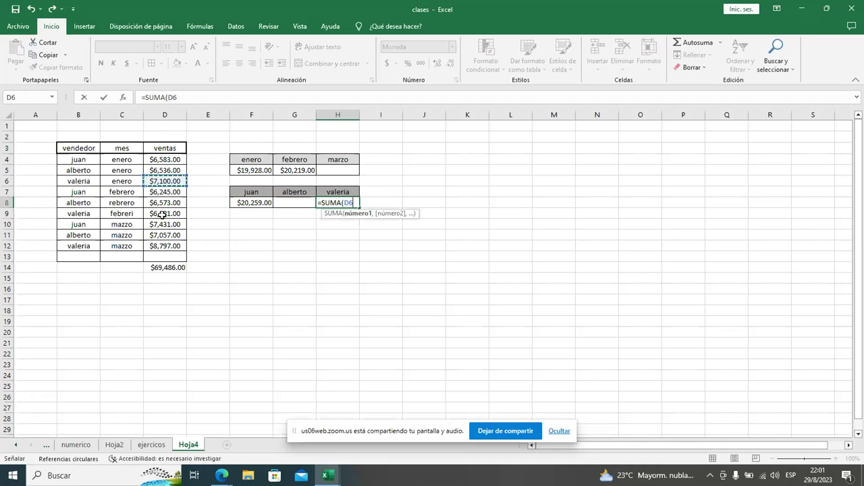
left_click(166, 217, "ctrl")
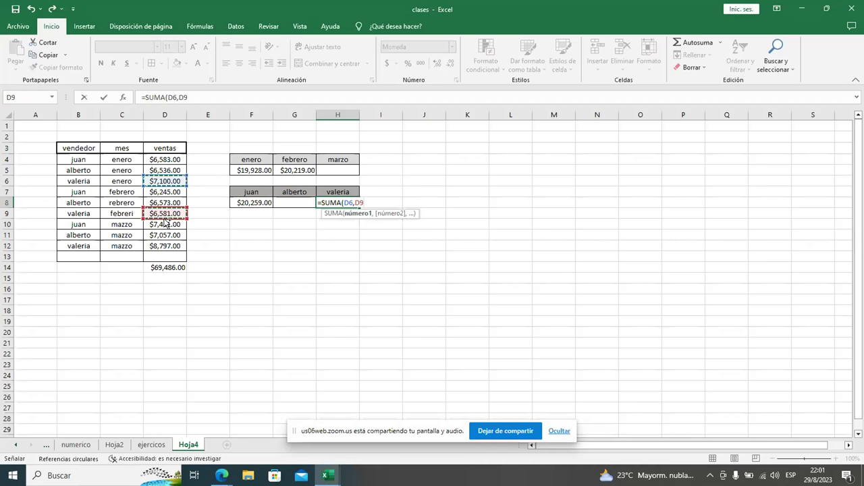
key("ctrl+Return")
left_click(160, 248, "ctrl")
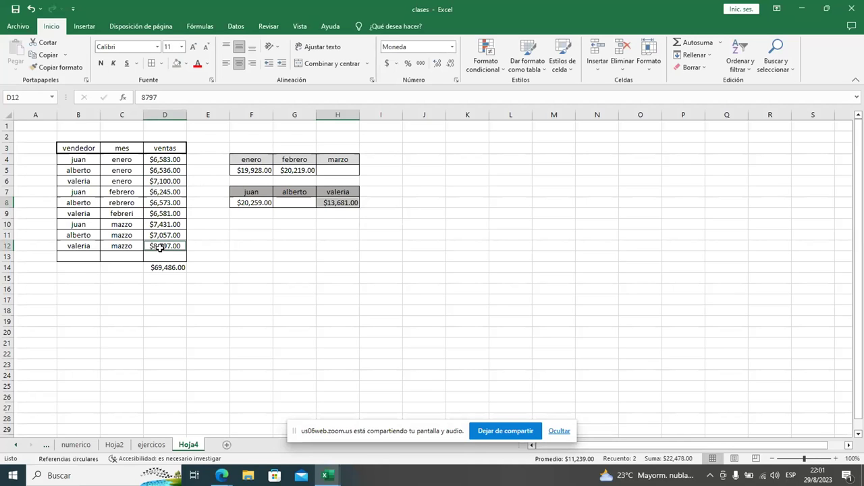
key("ctrl+z")
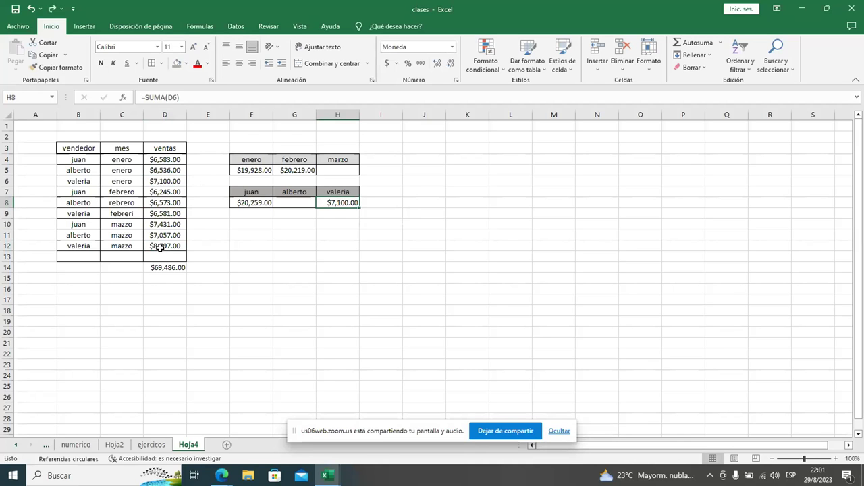
key("ctrl+z")
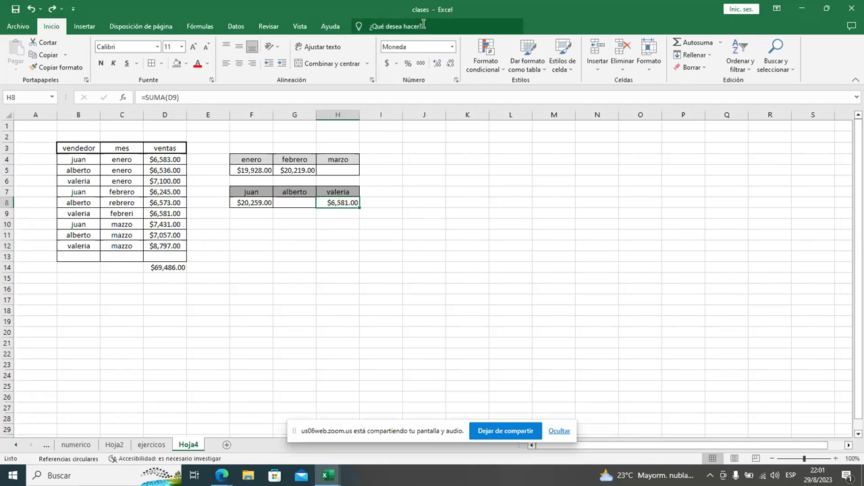
left_click(288, 203)
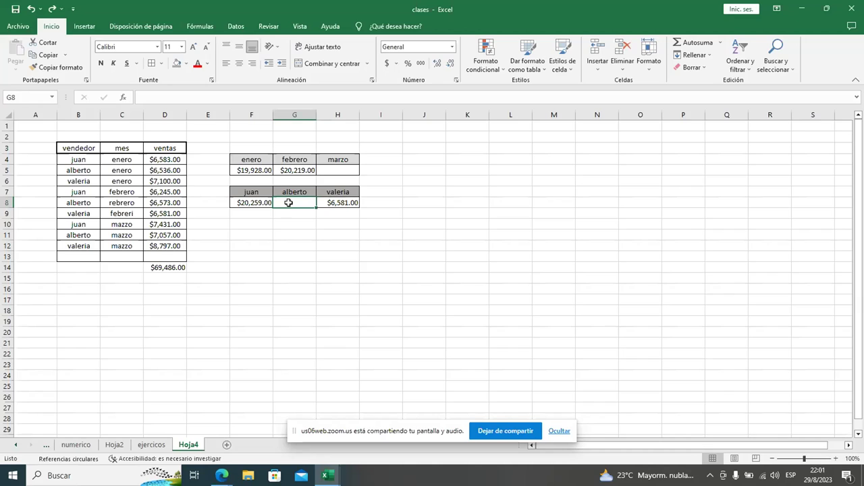
Enter =SUMA(D5) as alberto's total in G8, then undo it.
type("=")
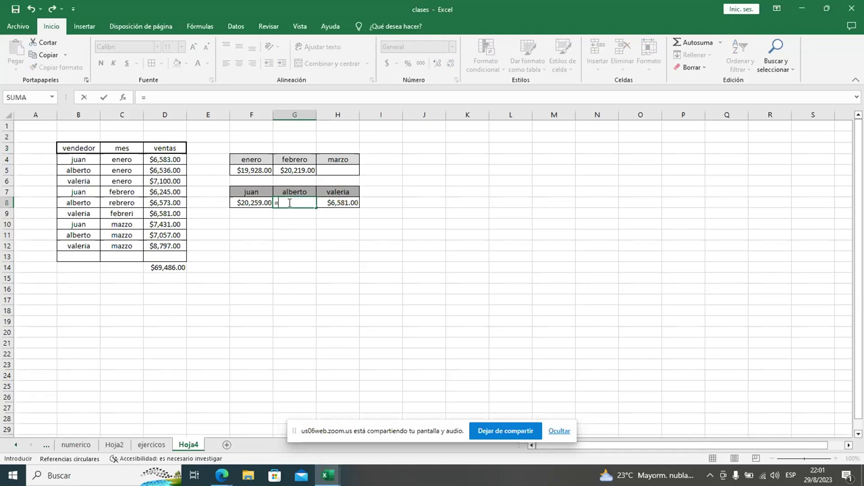
type("su")
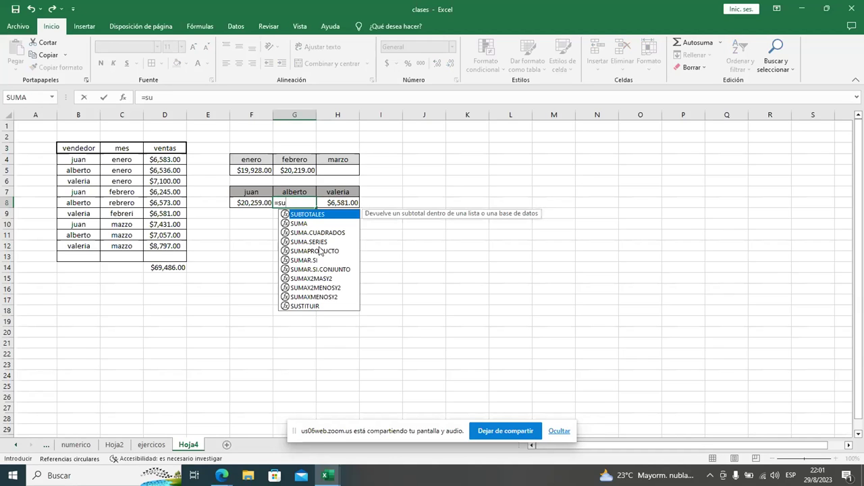
double_click(306, 224)
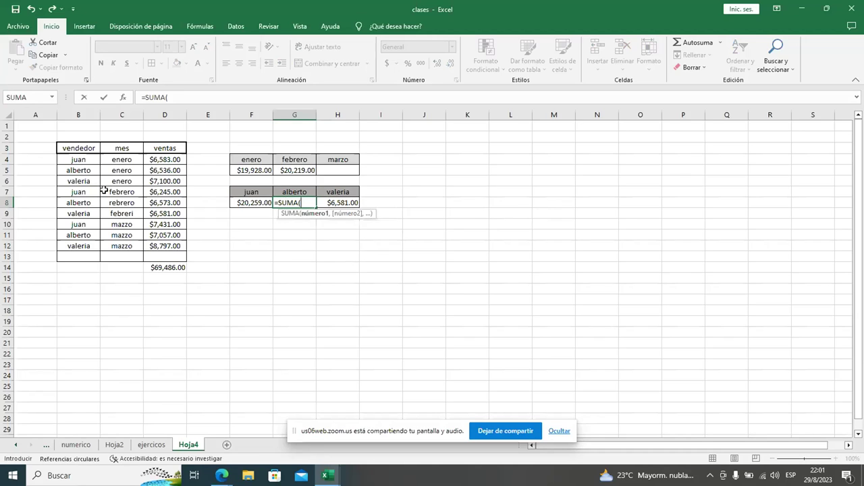
left_click(166, 172)
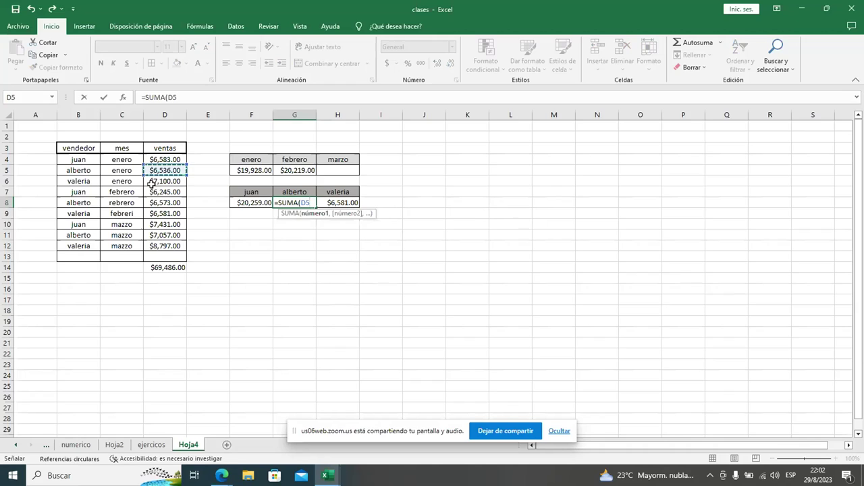
key("ctrl+Return")
left_click(162, 204, "ctrl")
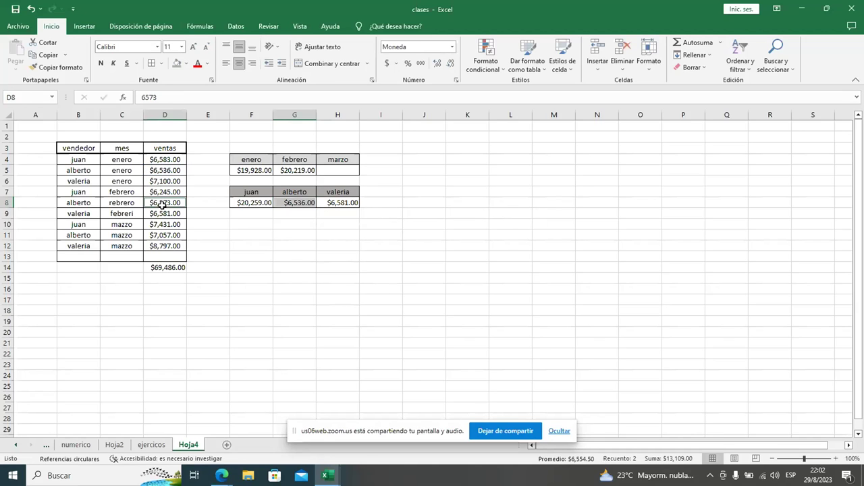
key("ctrl+z")
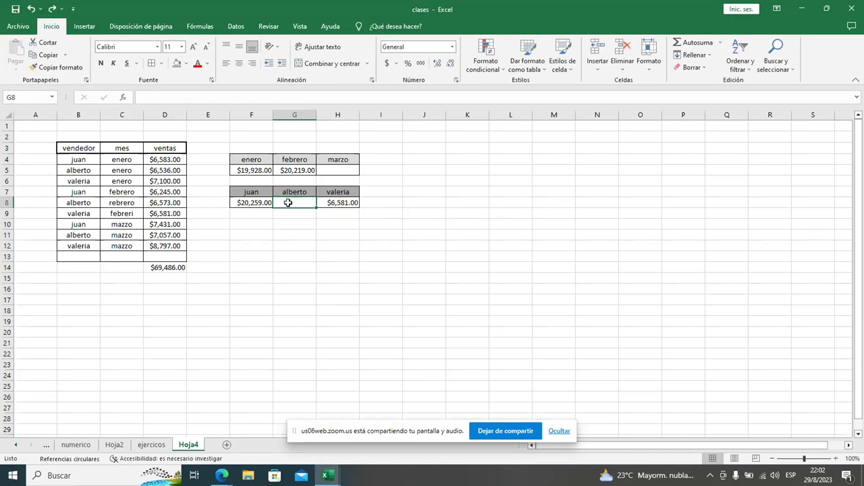
Re-enter the SUMA formula in G8 referencing alberto's enero sale D5.
type("=su")
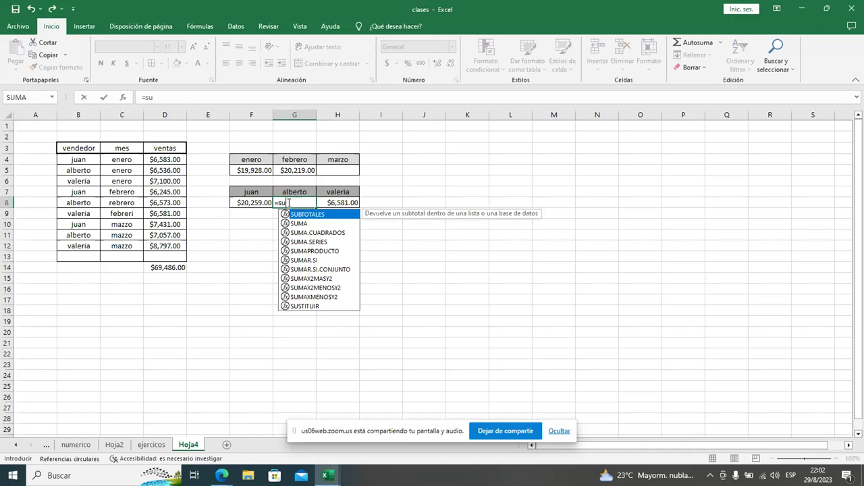
type("ma")
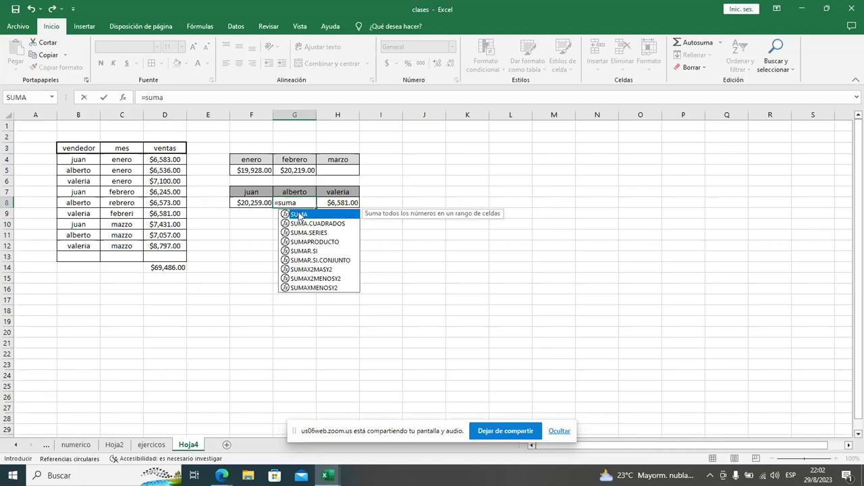
double_click(298, 215)
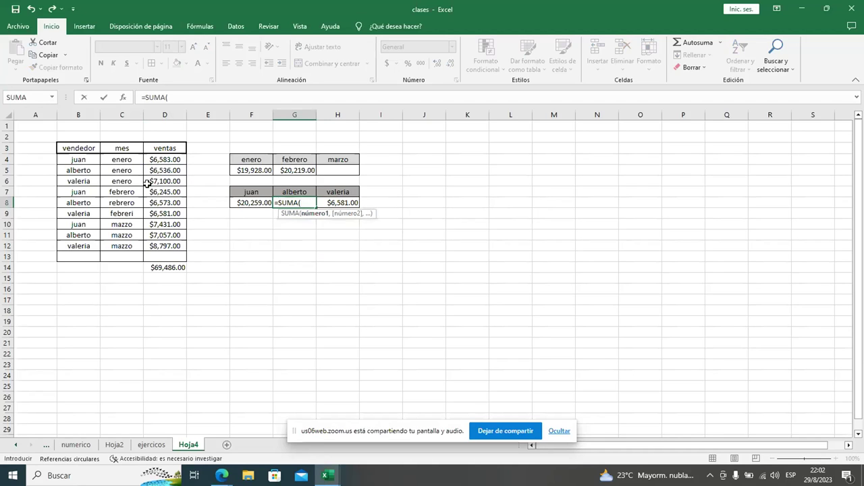
left_click(166, 171)
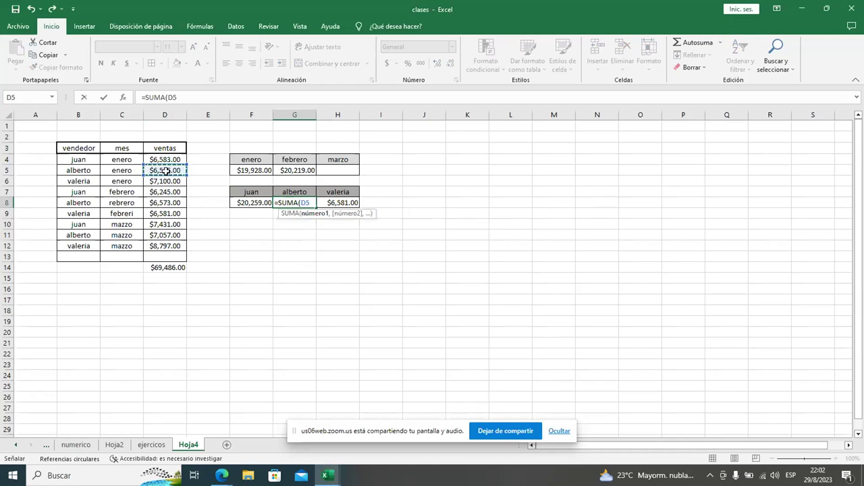
key("ctrl+Return")
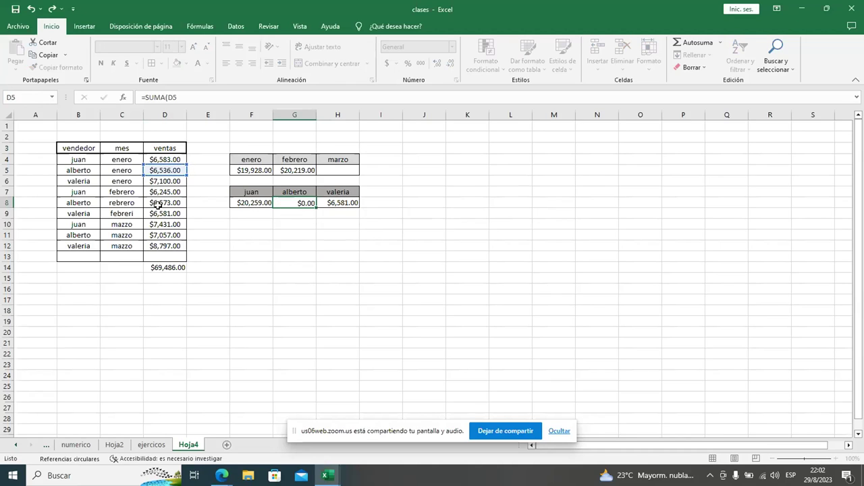
left_click(159, 204, "ctrl")
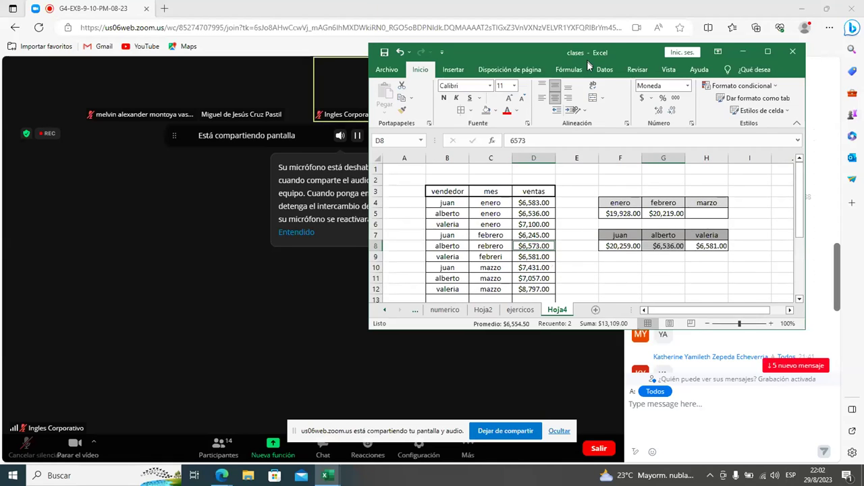
Restore the Excel window to a smaller size and stop sharing the screen in Zoom.
left_click_drag(599, 19, 586, 68)
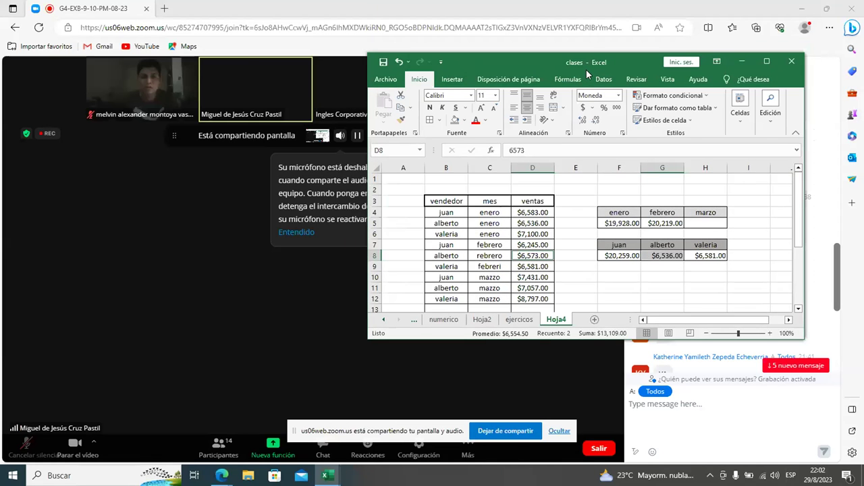
left_click(495, 433)
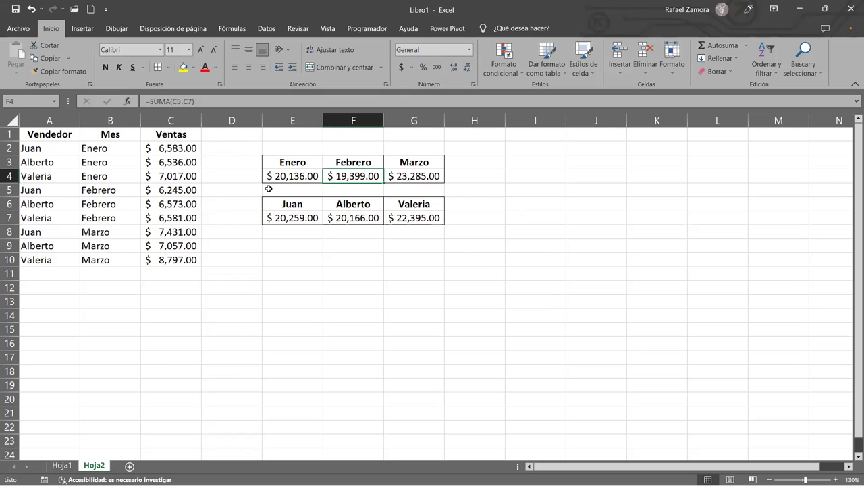
double_click(298, 177)
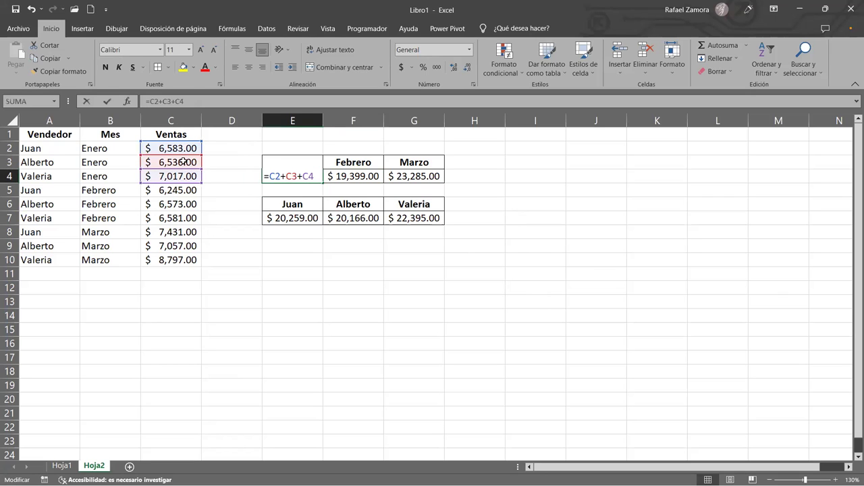
left_click(346, 177)
left_click(281, 177)
double_click(297, 177)
left_click(343, 170)
key("F2")
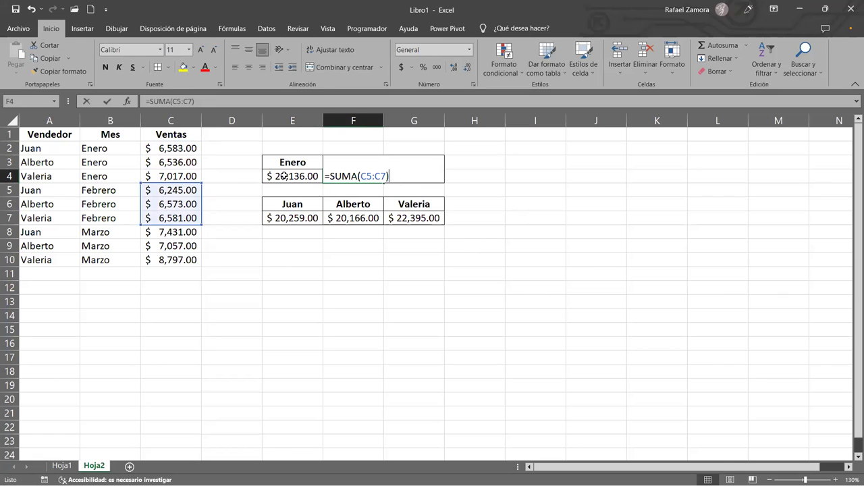
left_click(375, 175)
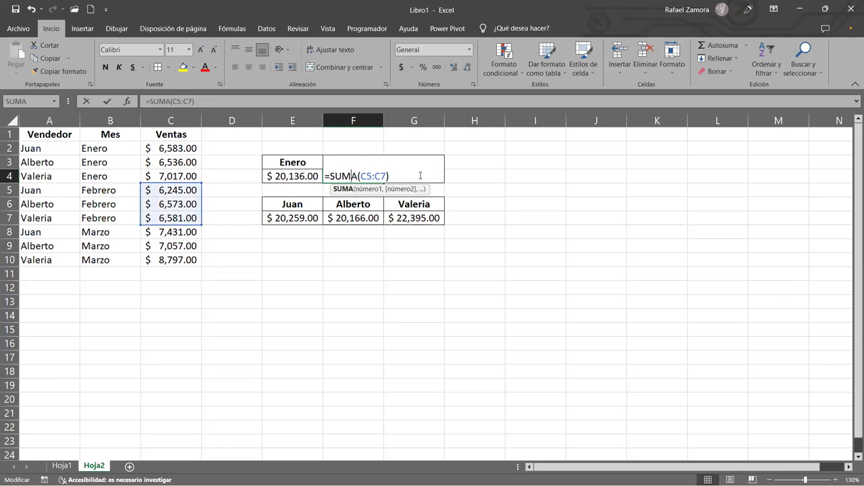